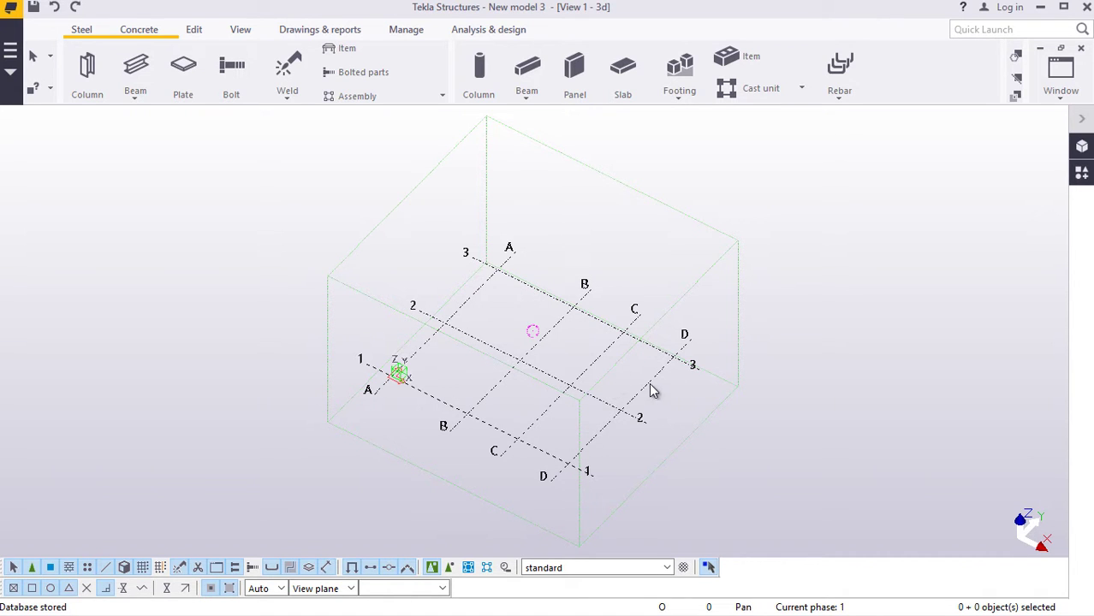
# Step: Enter grid coordinates X 10*6000, Y 5*6000 and Z levels 0, 7000, 10500
pyautogui.click(649, 382)
pyautogui.doubleClick(648, 382)
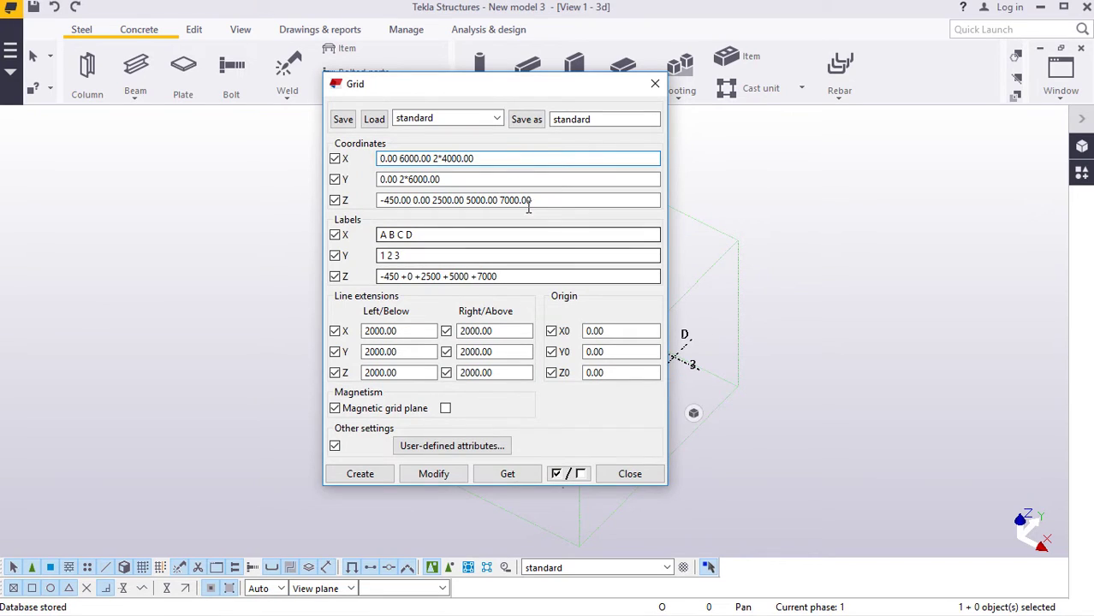
pyautogui.click(484, 159)
pyautogui.moveTo(484, 160); pyautogui.dragTo(366, 169)
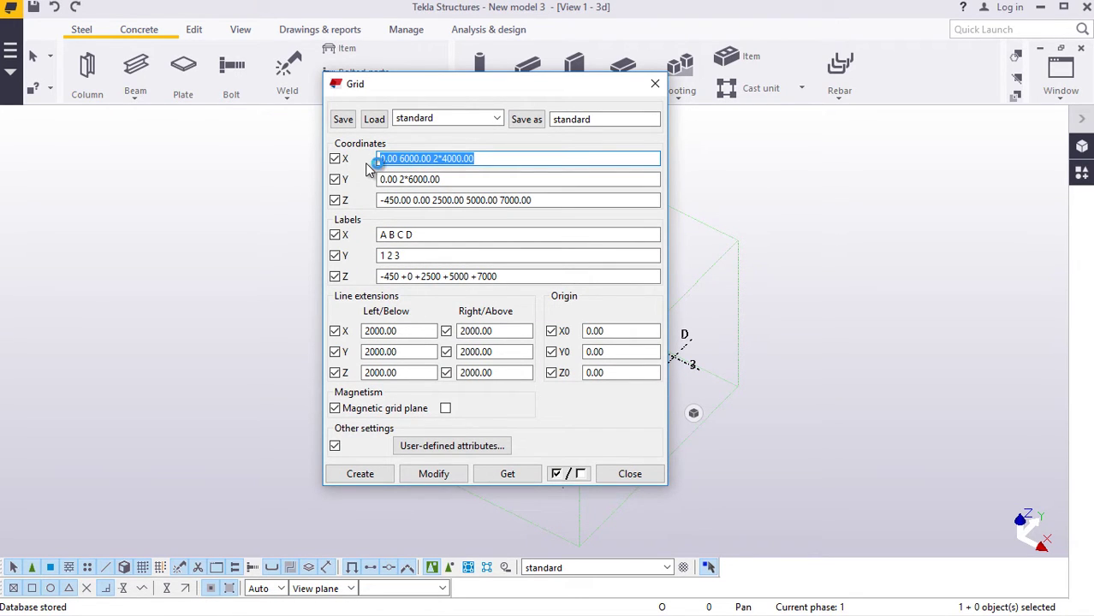
pyautogui.write('10*600')
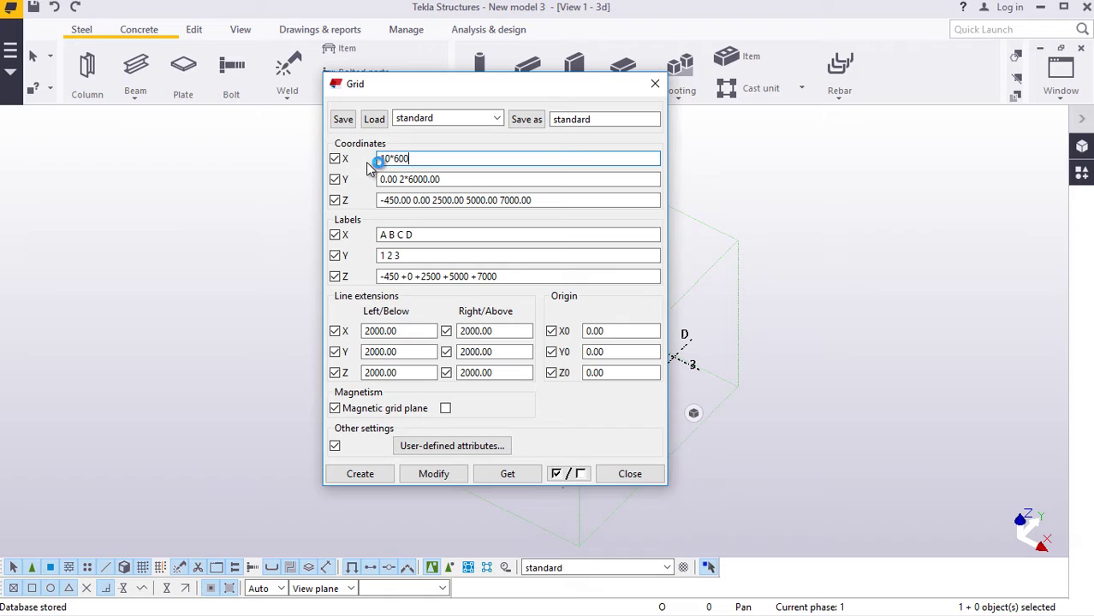
pyautogui.write('0')
pyautogui.press('Tab')
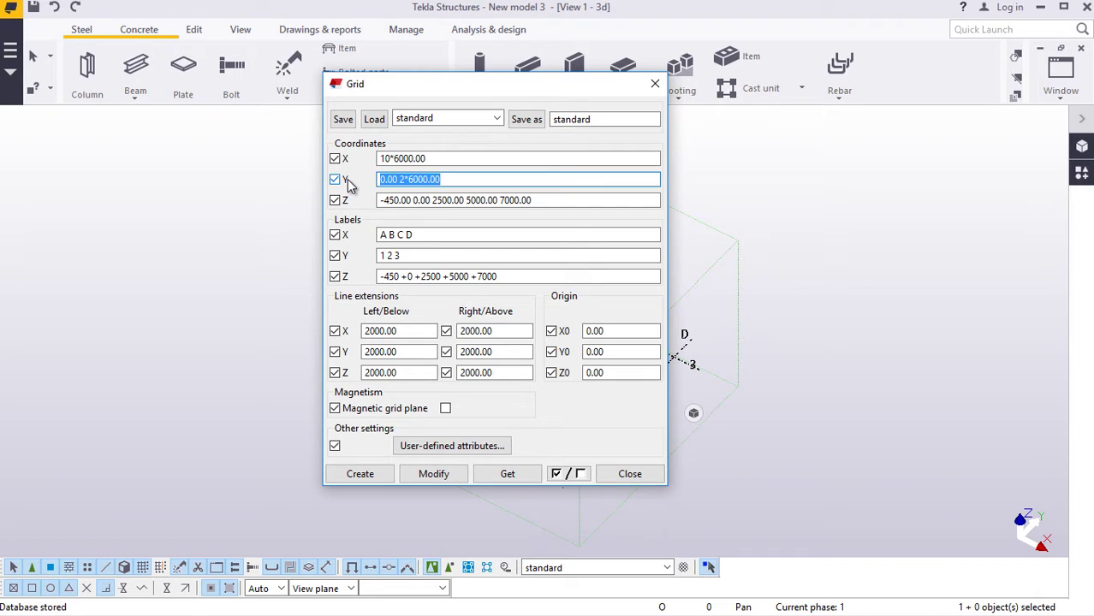
pyautogui.write('5*')
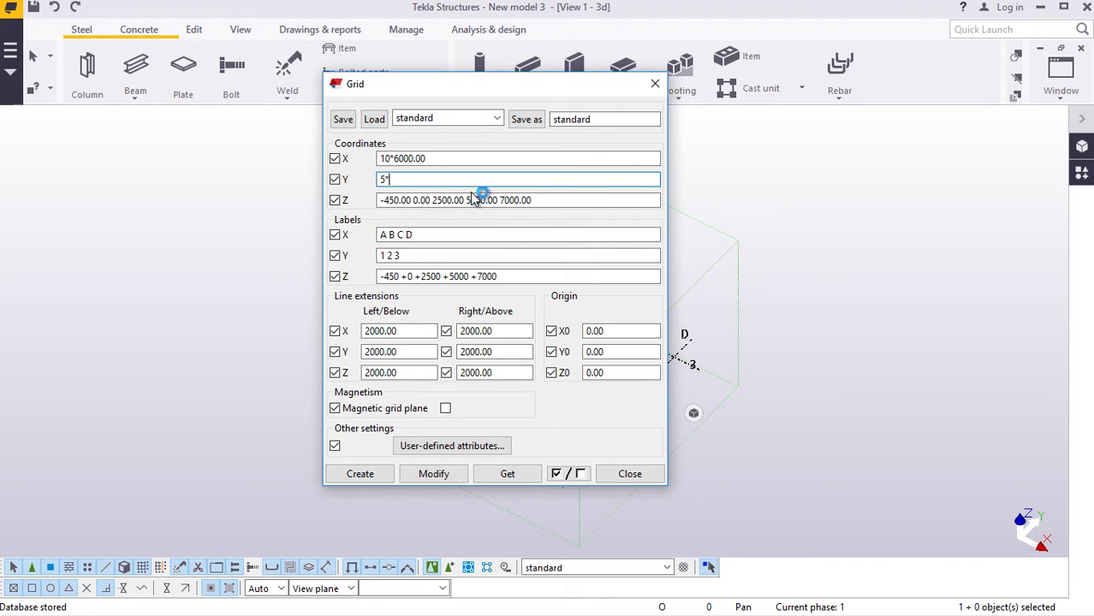
pyautogui.write('600')
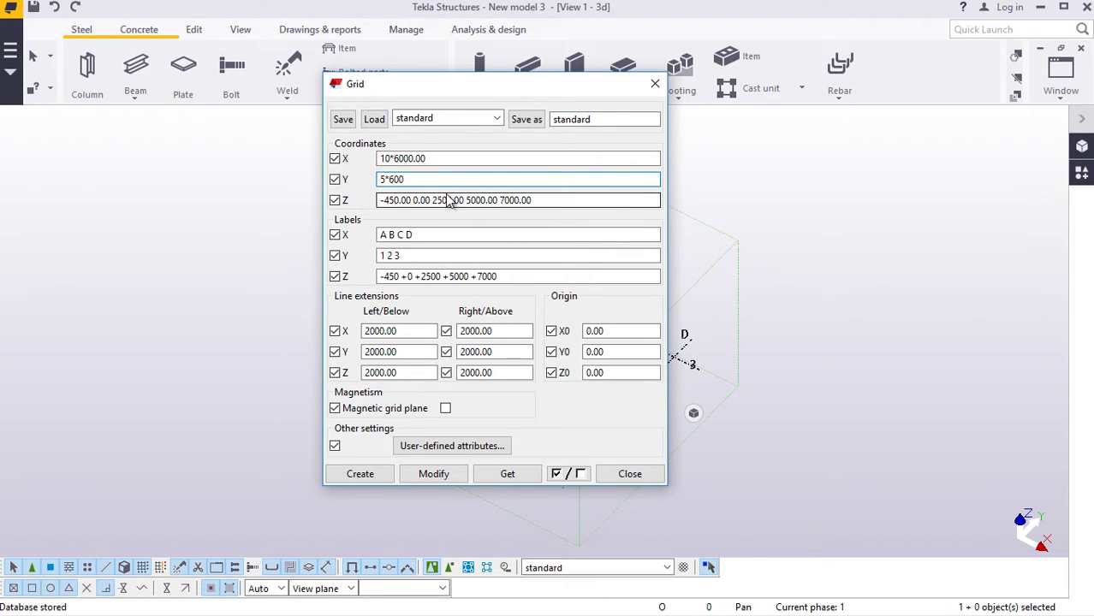
pyautogui.write('0')
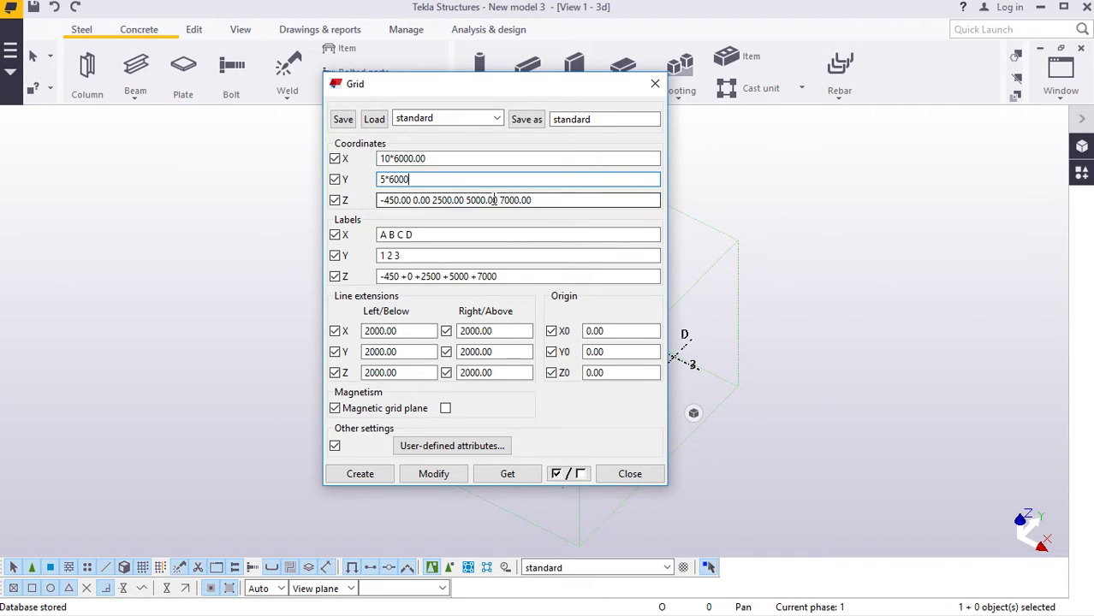
pyautogui.click(409, 199)
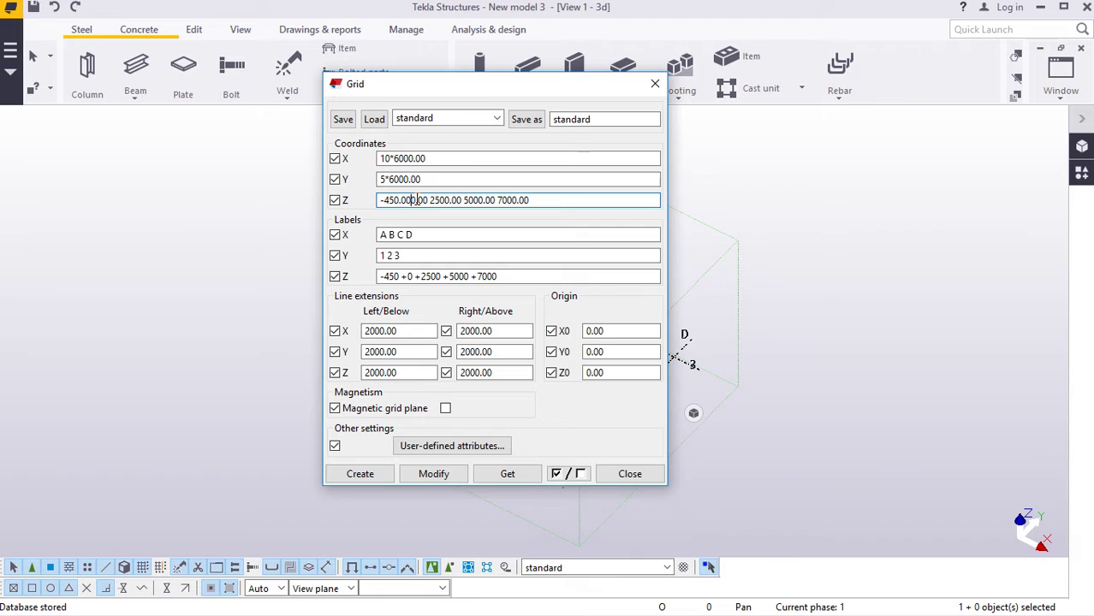
pyautogui.press('BackSpace')
pyautogui.press('BackSpace')
pyautogui.press('BackSpace')
pyautogui.press('BackSpace')
pyautogui.press('BackSpace')
pyautogui.press('BackSpace')
pyautogui.press('BackSpace')
pyautogui.press('BackSpace')
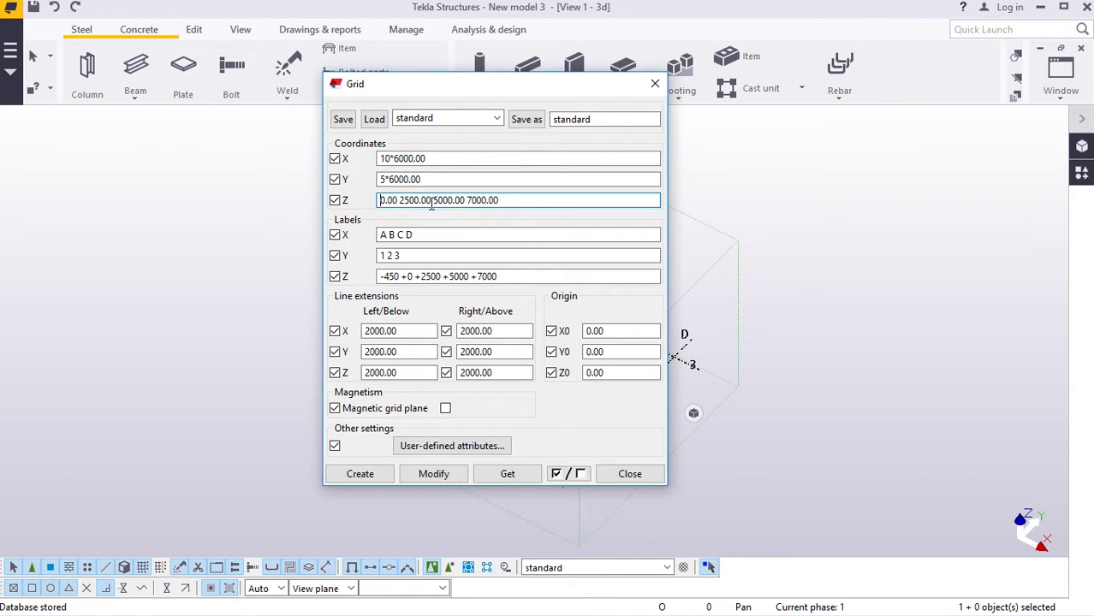
pyautogui.press('BackSpace')
pyautogui.press('BackSpace')
pyautogui.press('BackSpace')
pyautogui.press('BackSpace')
pyautogui.press('BackSpace')
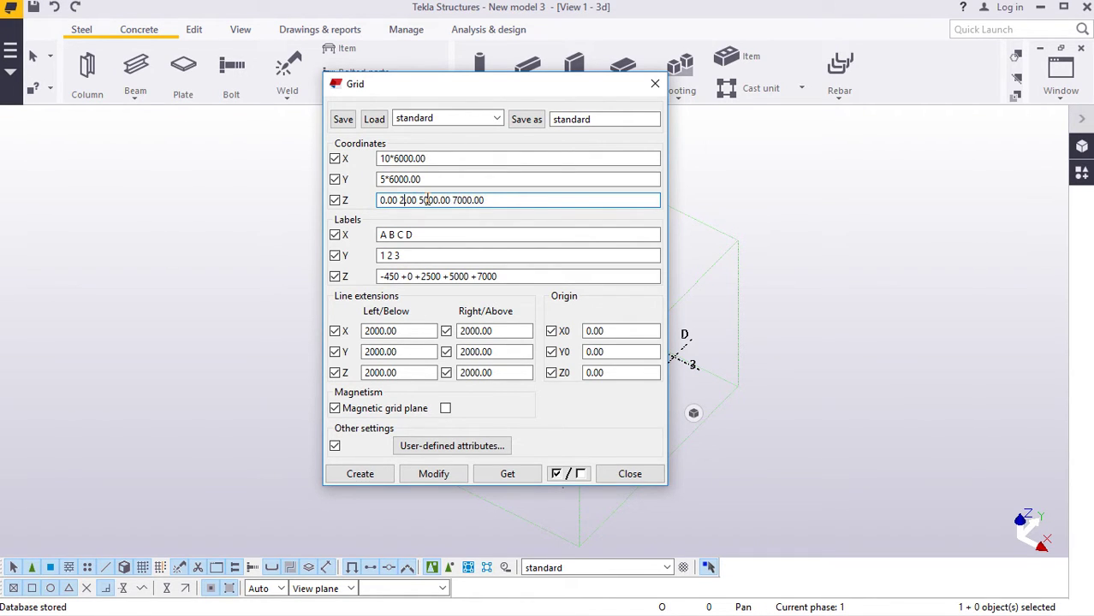
pyautogui.write('7000.00 10500')
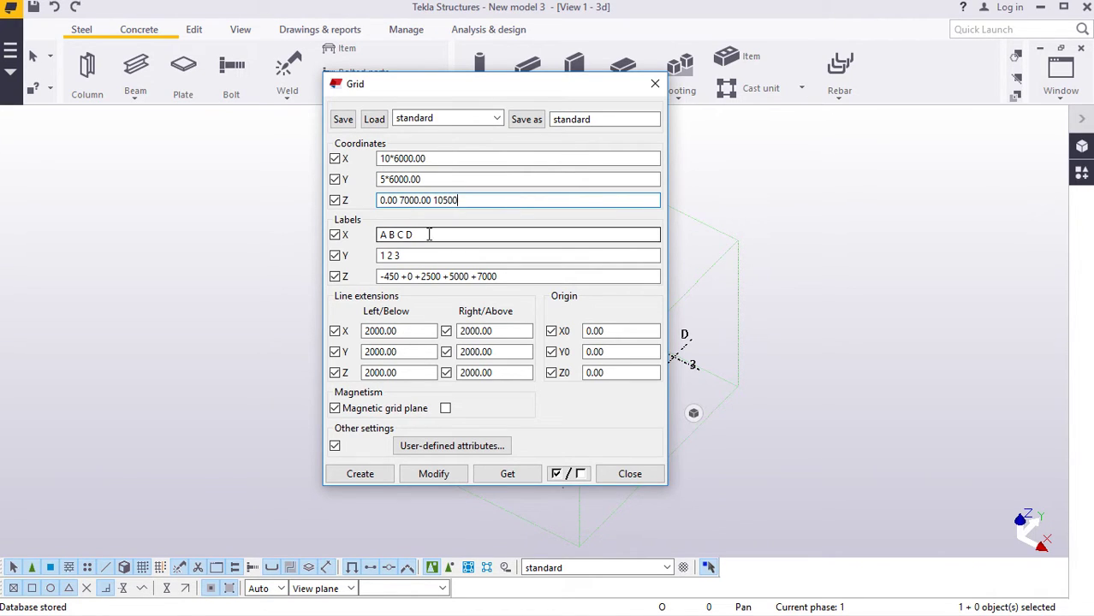
# Step: Label the X grid lines A–K and the levels +0, +7000, +10500
pyautogui.click(429, 235)
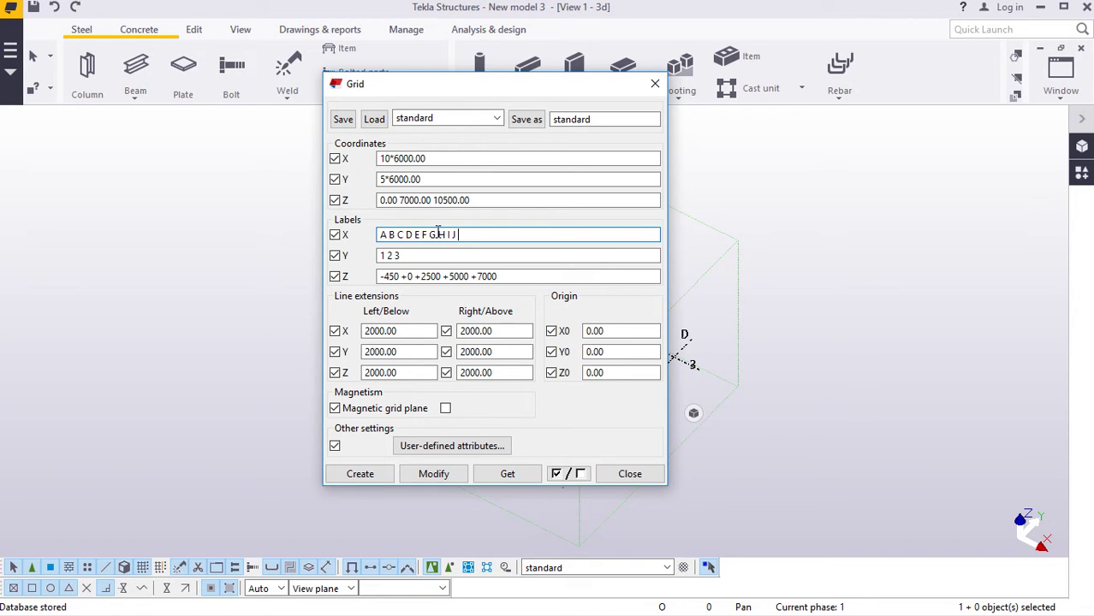
pyautogui.write('K')
pyautogui.click(425, 255)
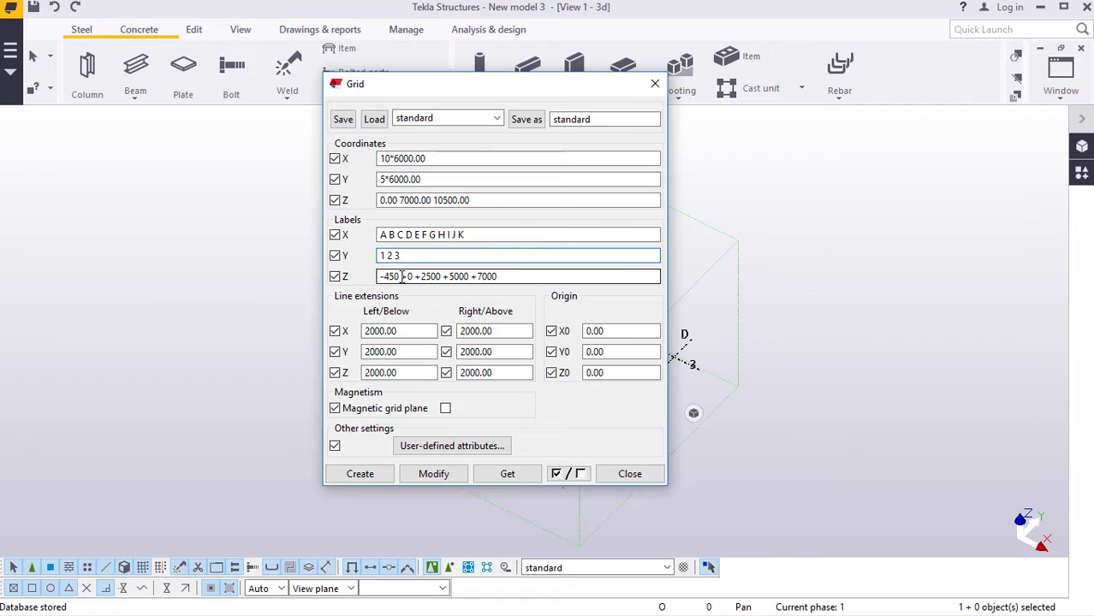
pyautogui.click(402, 276)
pyautogui.press('BackSpace')
pyautogui.press('BackSpace')
pyautogui.press('BackSpace')
pyautogui.press('BackSpace')
pyautogui.press('BackSpace')
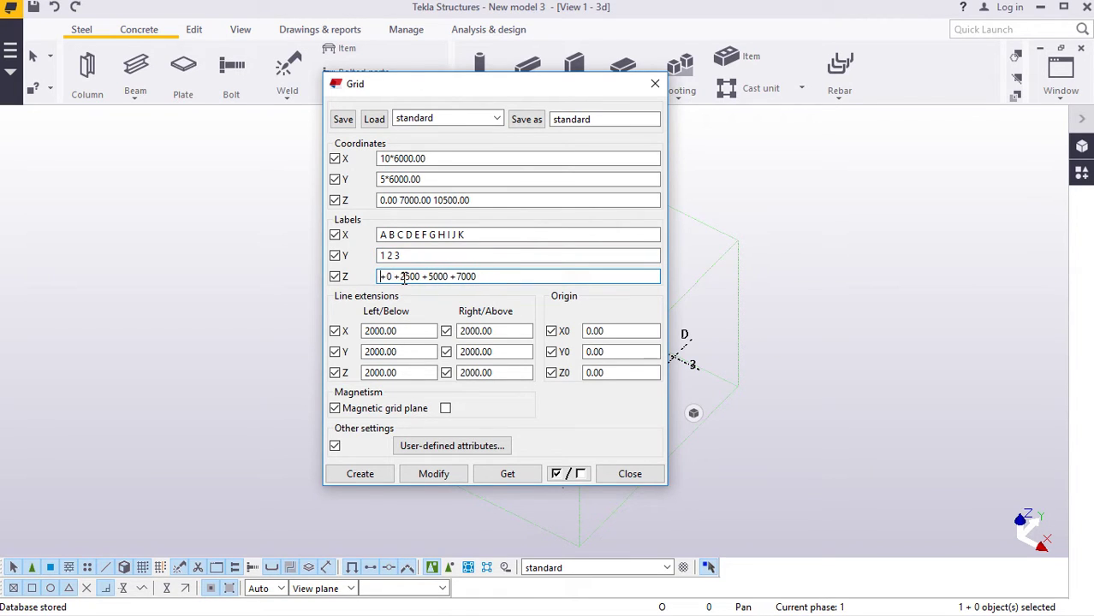
pyautogui.click(426, 276)
pyautogui.press('BackSpace')
pyautogui.press('BackSpace')
pyautogui.press('BackSpace')
pyautogui.press('BackSpace')
pyautogui.write('7000 +10500')
pyautogui.click(428, 158)
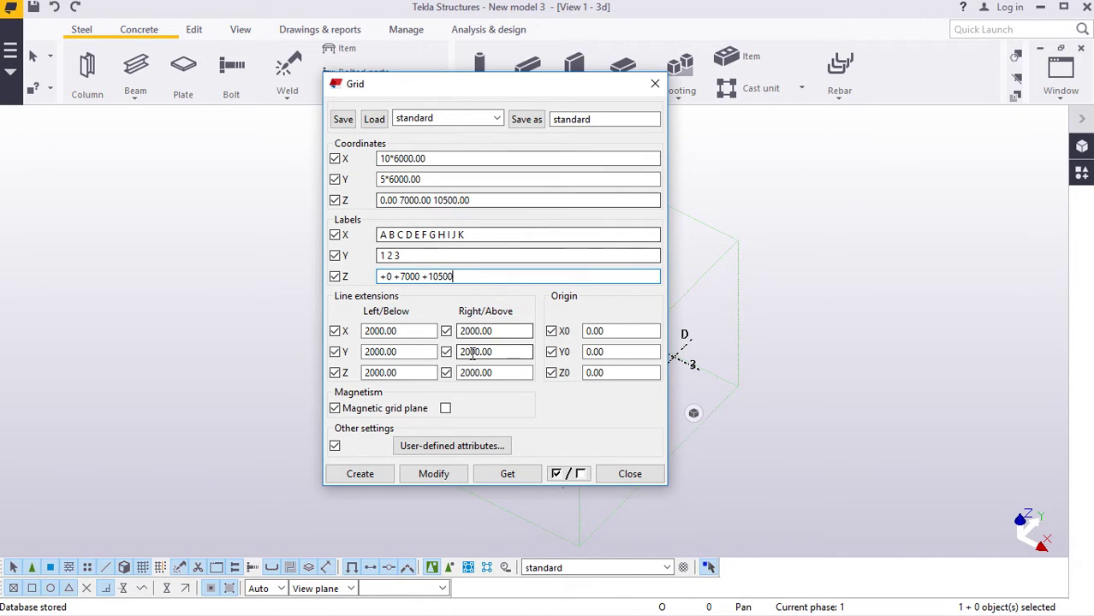
# Step: Apply the new values, replacing the existing grid, and close the Grid dialog
pyautogui.click(439, 476)
pyautogui.click(485, 331)
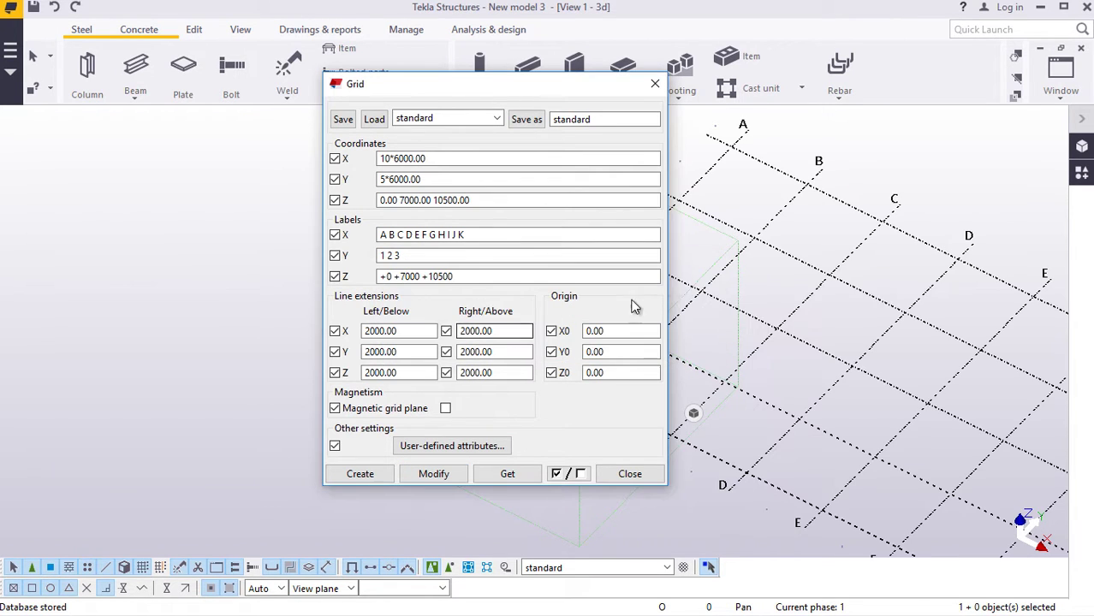
pyautogui.click(654, 87)
# Step: Fit the work area to the entire model
pyautogui.scroll(-3, 413, 282)
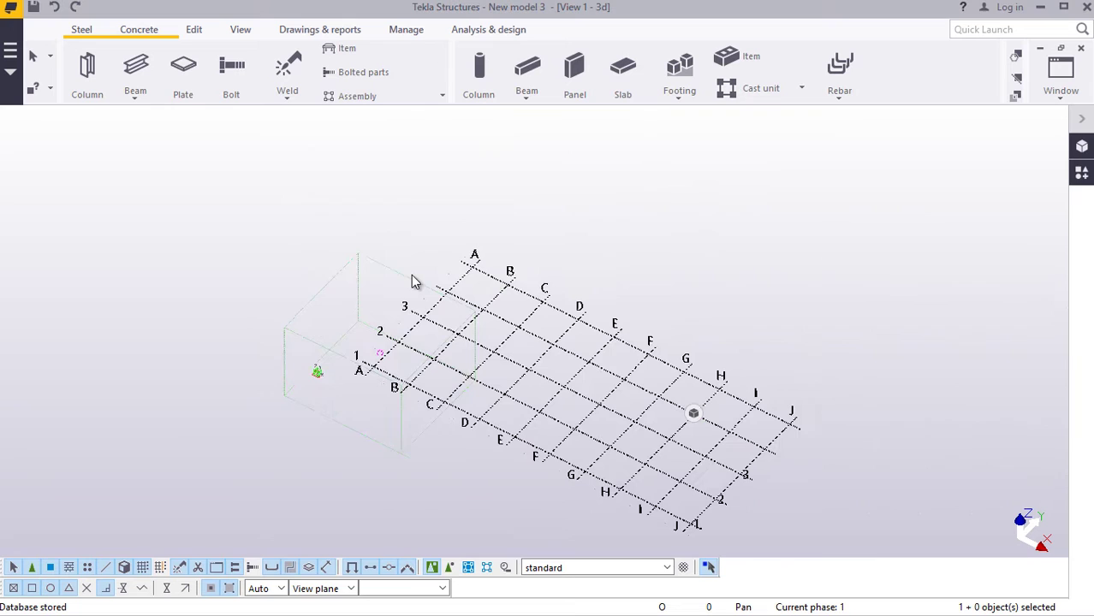
pyautogui.rightClick(397, 273)
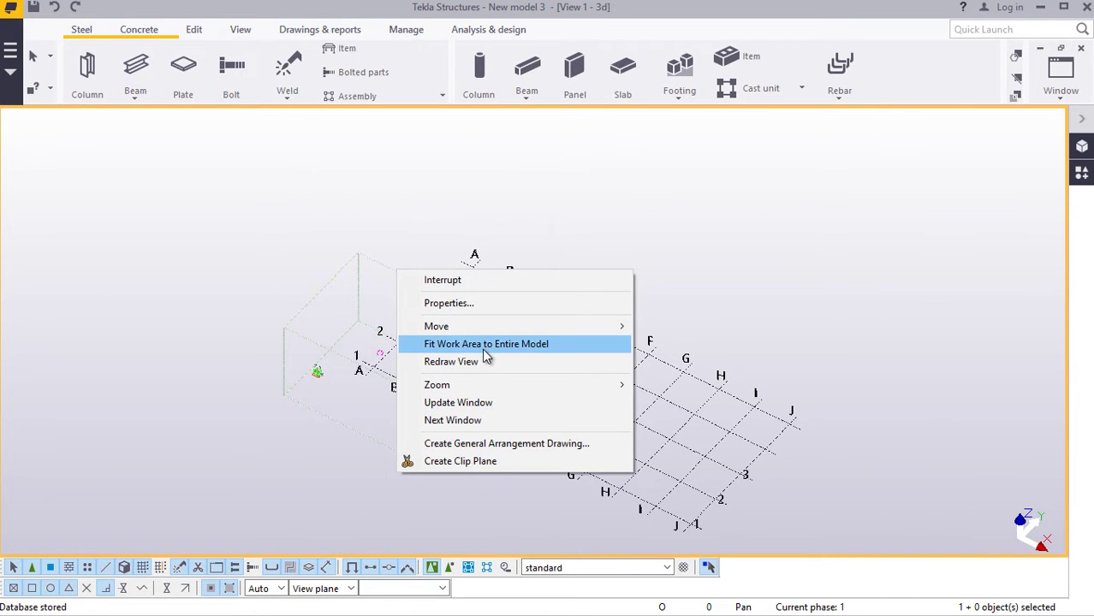
pyautogui.click(482, 347)
pyautogui.scroll(-2, 535, 376)
pyautogui.scroll(2, 667, 472)
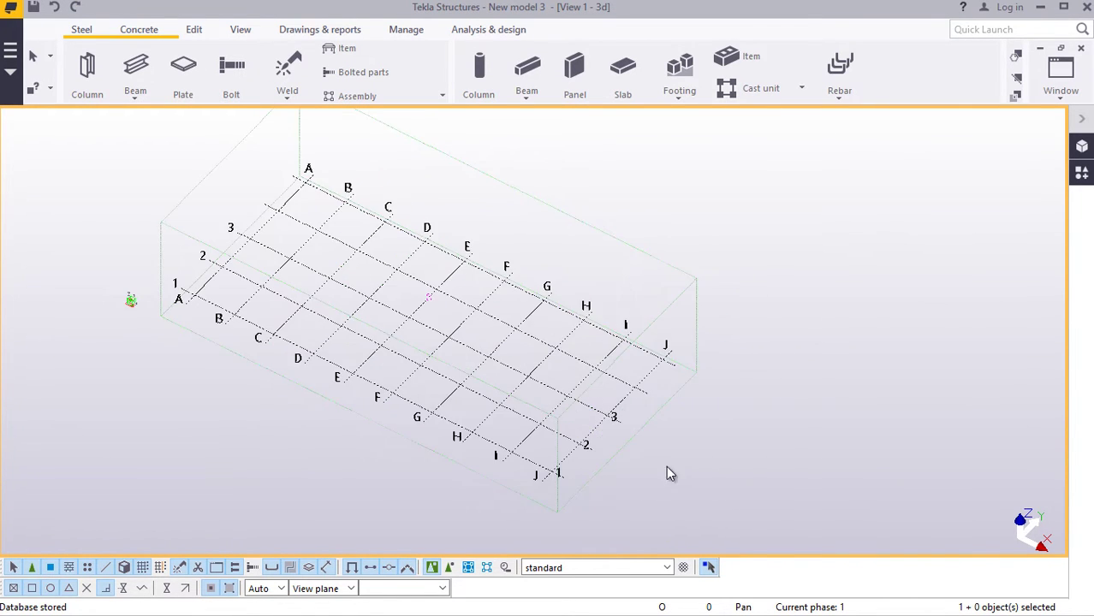
pyautogui.scroll(-1, 597, 466)
pyautogui.scroll(-1, 597, 465)
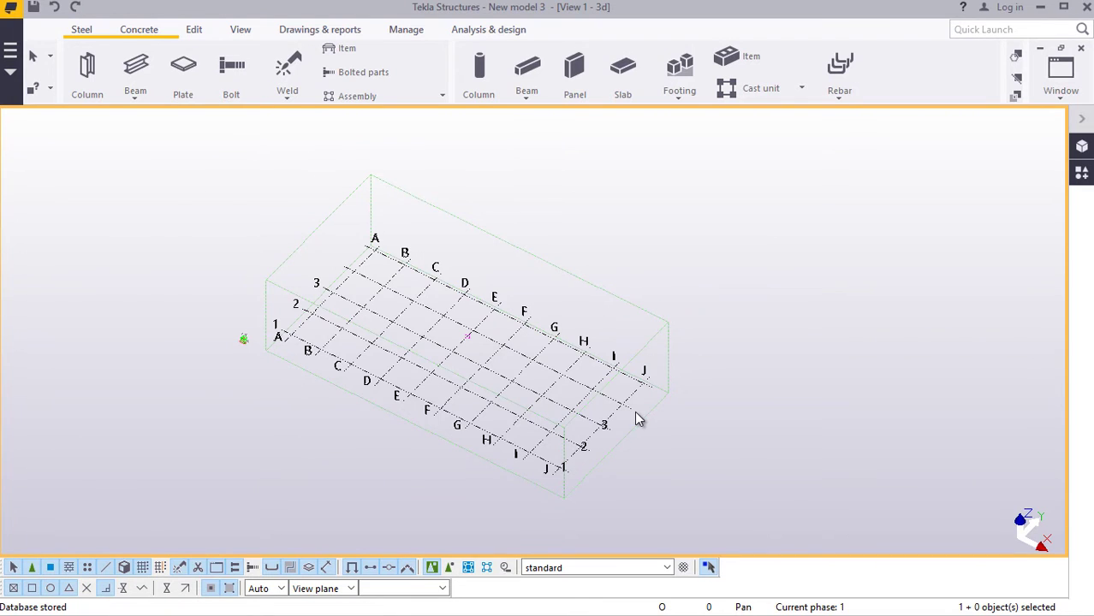
pyautogui.scroll(4, 644, 398)
# Step: Create views along every grid line of the model
pyautogui.rightClick(638, 379)
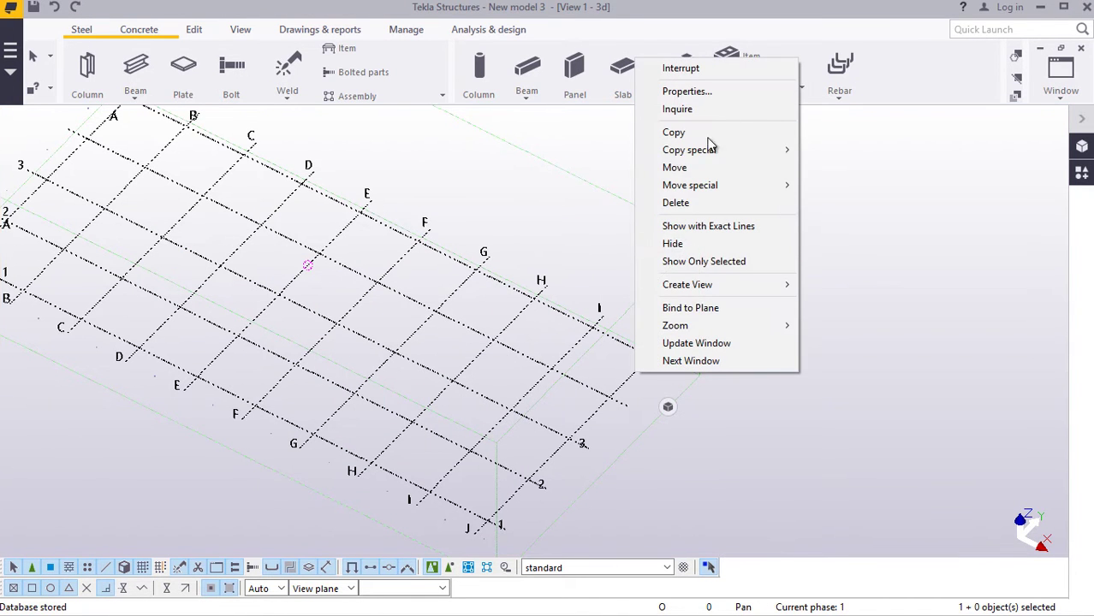
pyautogui.moveTo(719, 291)
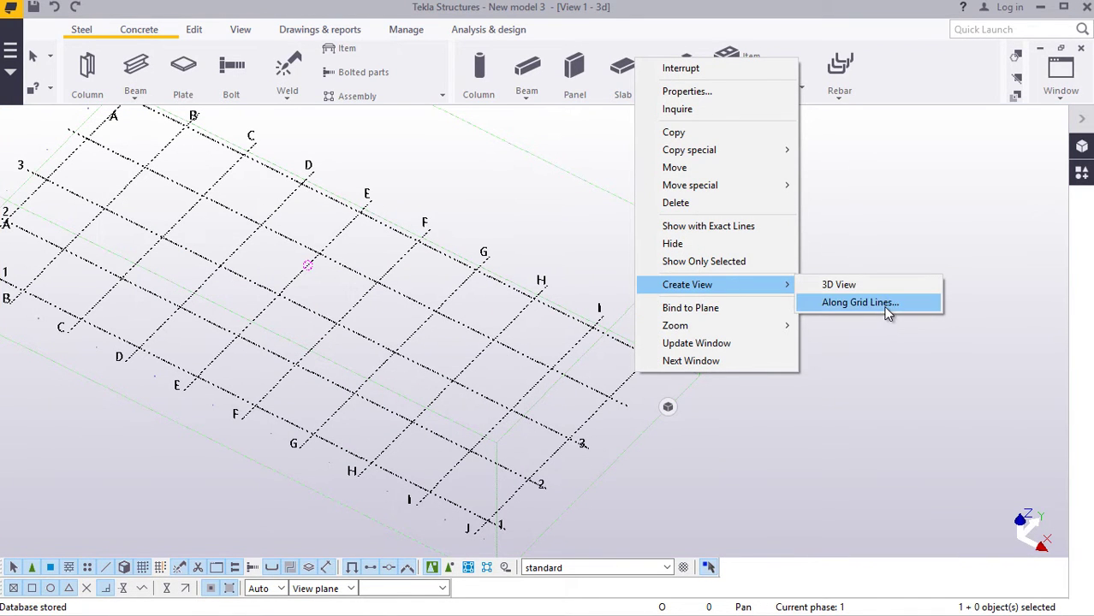
pyautogui.click(887, 304)
pyautogui.moveTo(714, 382); pyautogui.dragTo(475, 176)
pyautogui.click(384, 358)
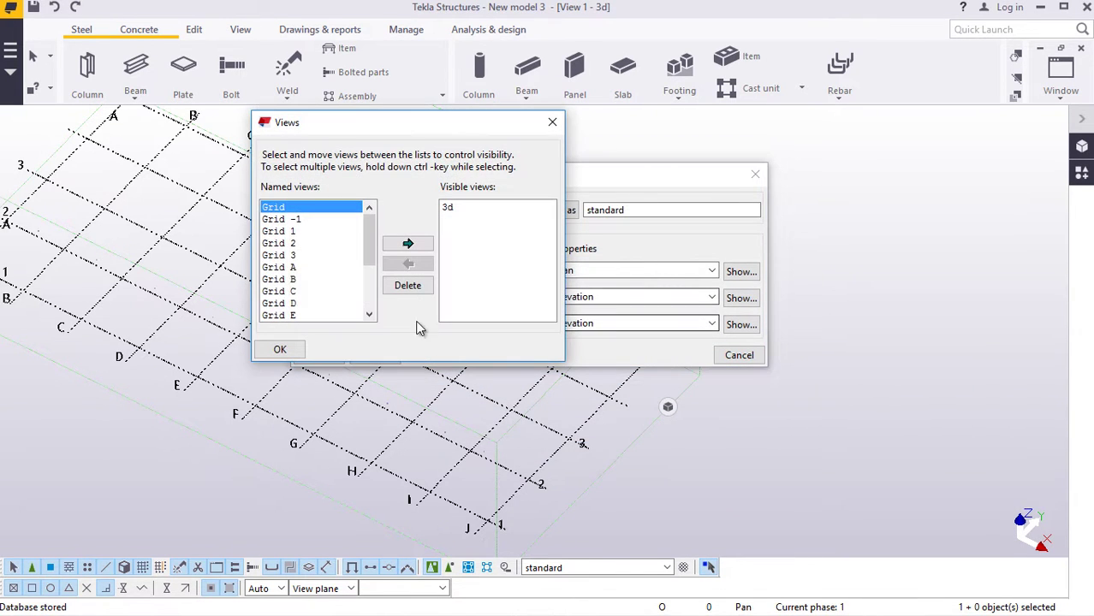
# Step: Open the Grid 1, Grid A and Grid J views and fit the elevation
pyautogui.click(291, 219)
pyautogui.click(408, 244)
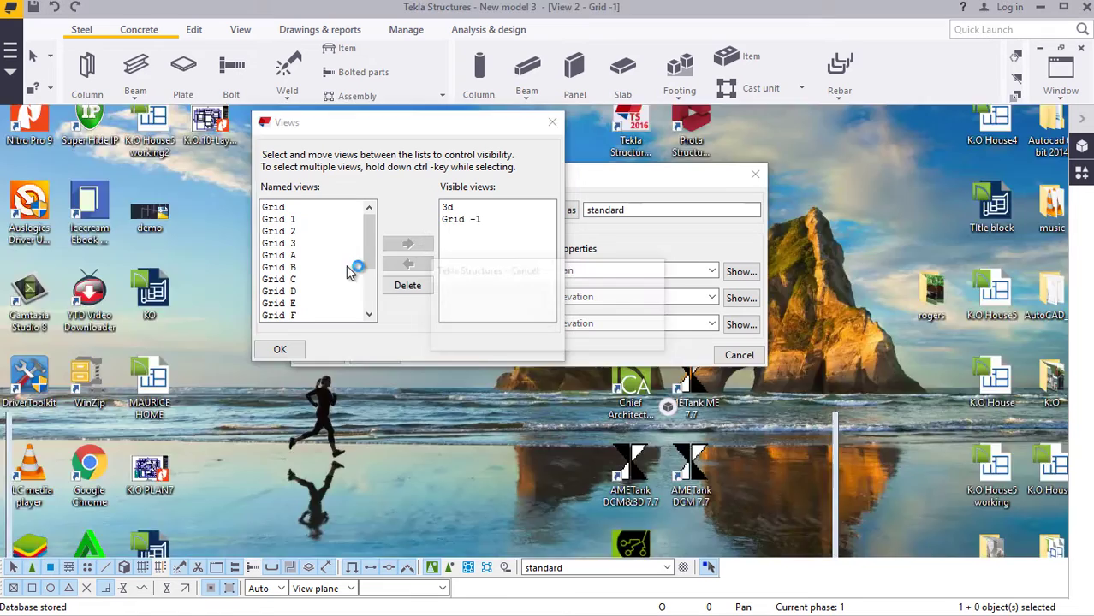
pyautogui.click(293, 256)
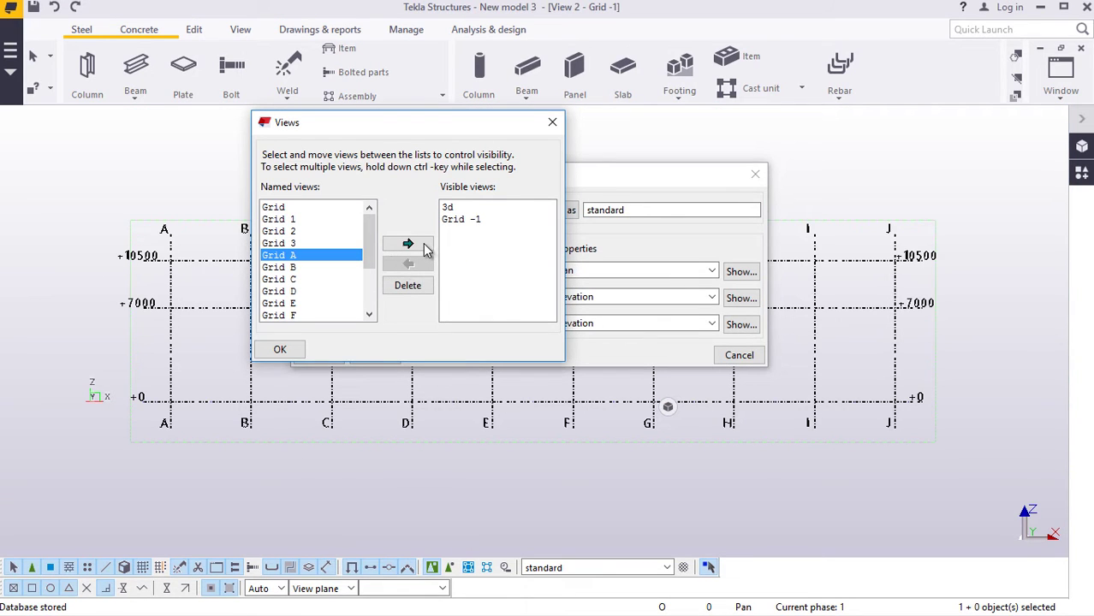
pyautogui.click(420, 246)
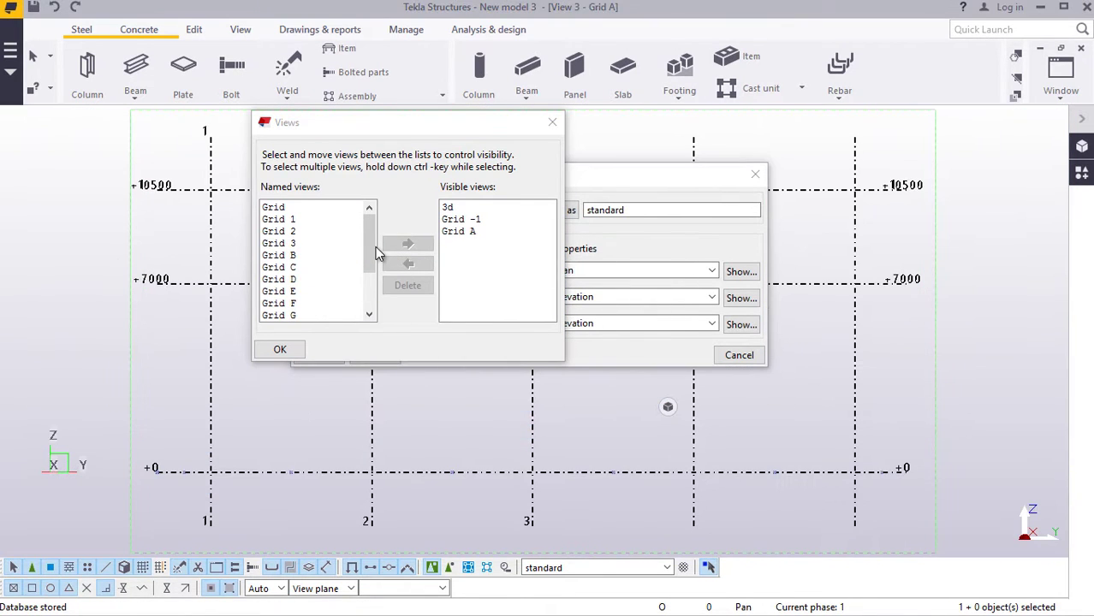
pyautogui.moveTo(375, 251); pyautogui.dragTo(366, 286)
pyautogui.click(290, 280)
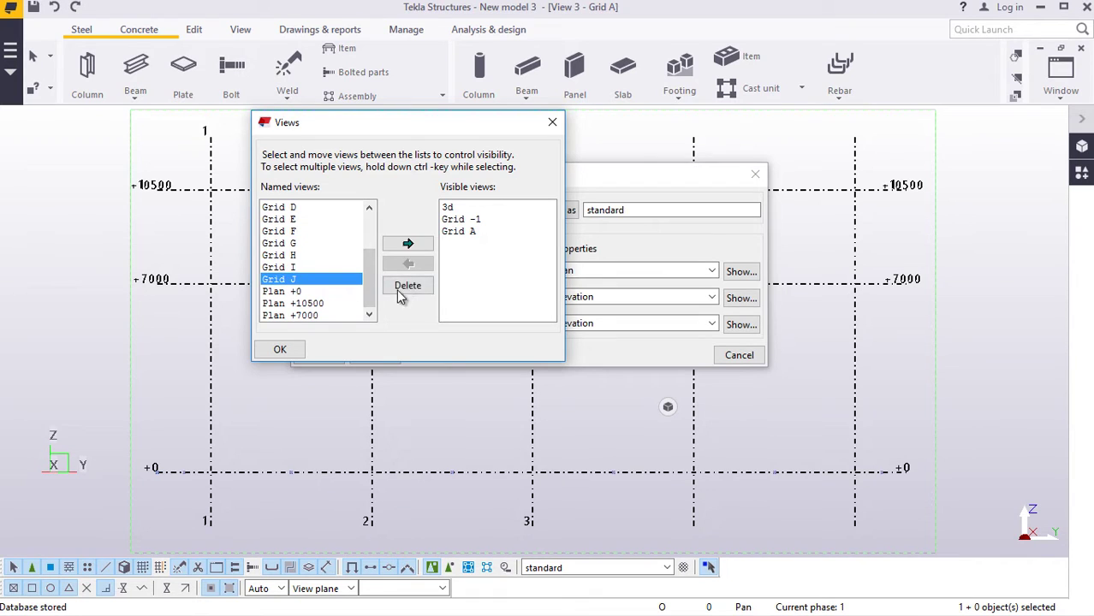
pyautogui.click(409, 244)
pyautogui.click(282, 352)
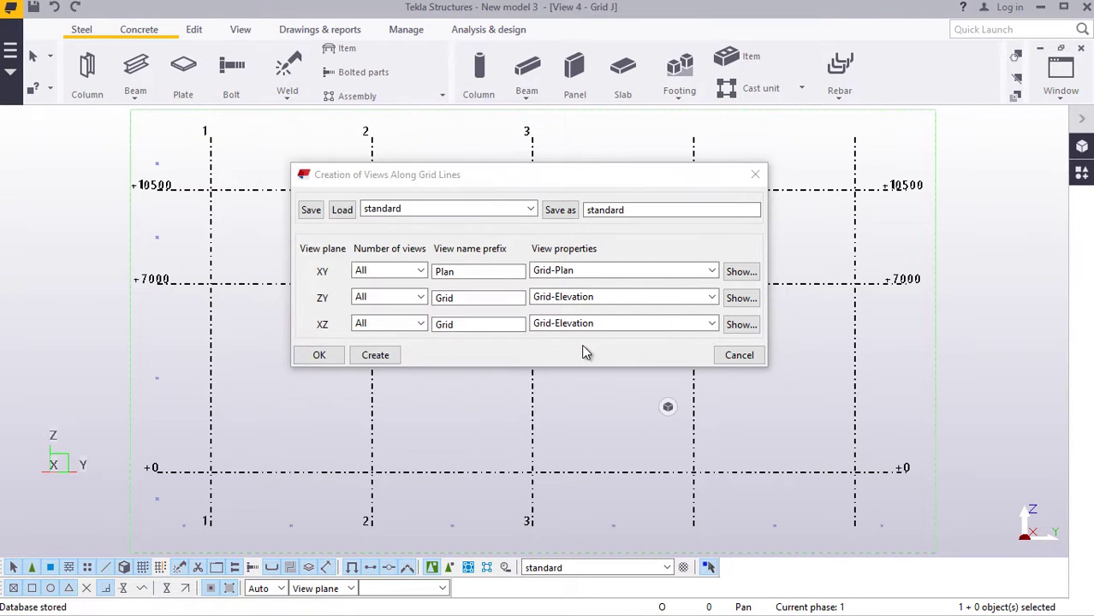
pyautogui.click(328, 355)
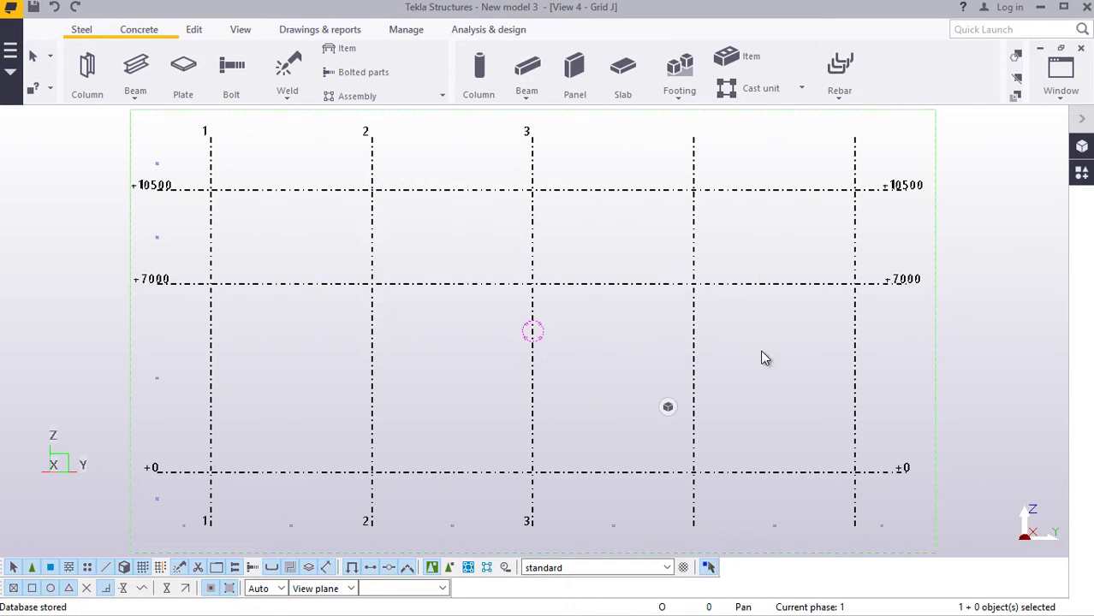
pyautogui.scroll(-1, 466, 364)
pyautogui.press('Home')
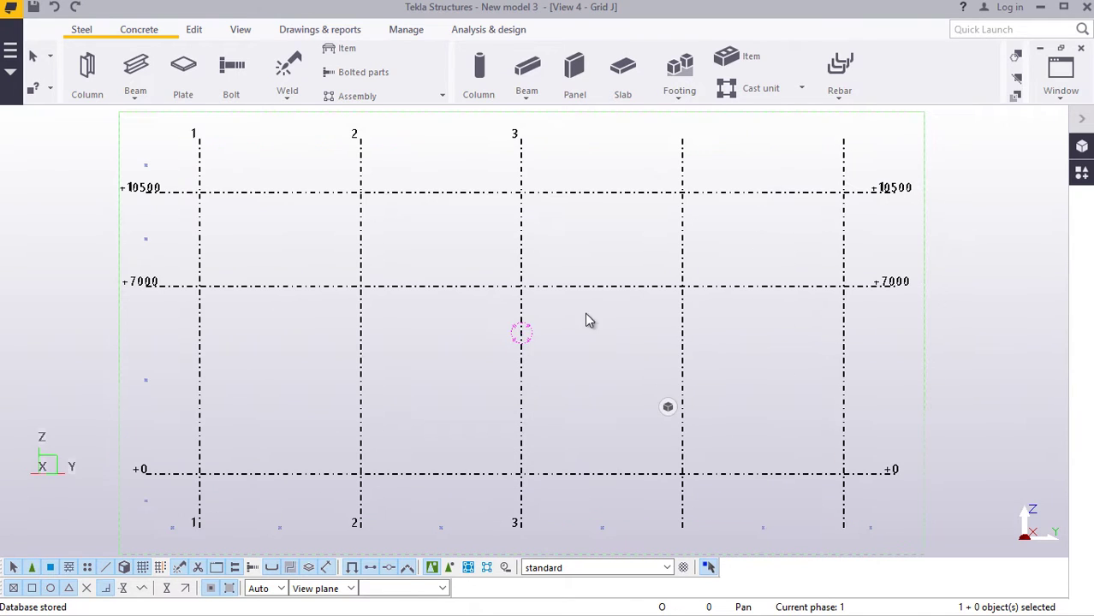
pyautogui.click(1062, 75)
# Step: Place a single steel column at grid intersection J-1 in the 3d view
pyautogui.click(1020, 189)
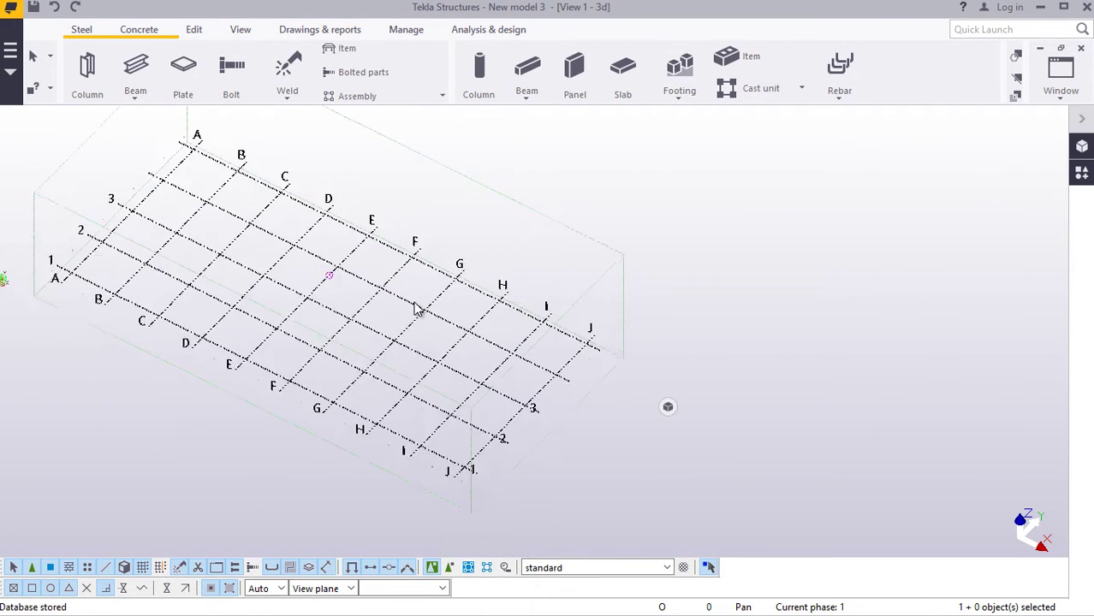
pyautogui.click(88, 93)
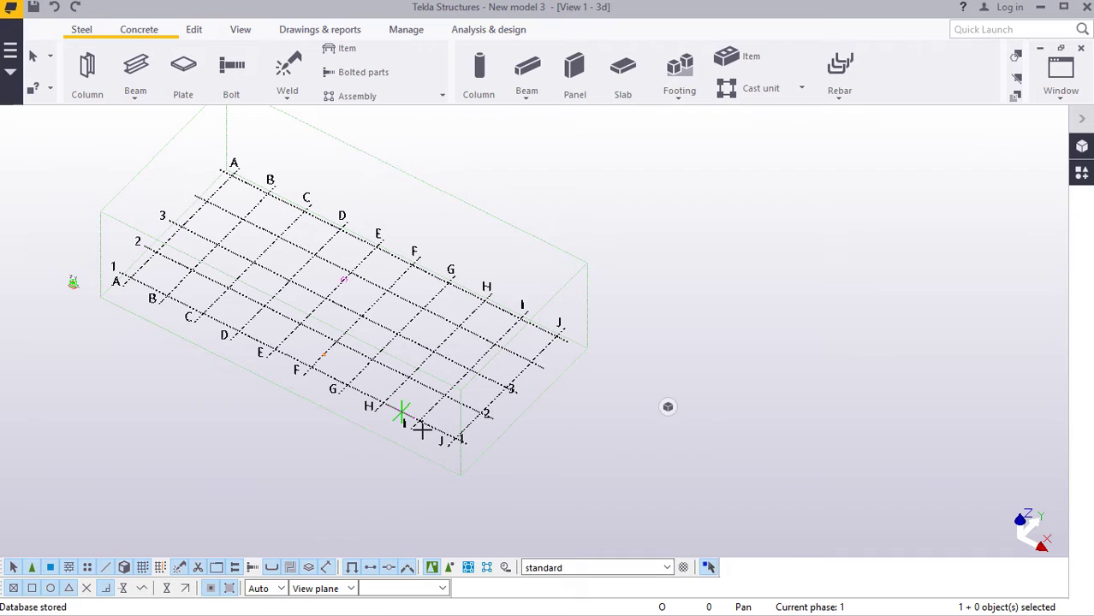
pyautogui.scroll(5, 481, 444)
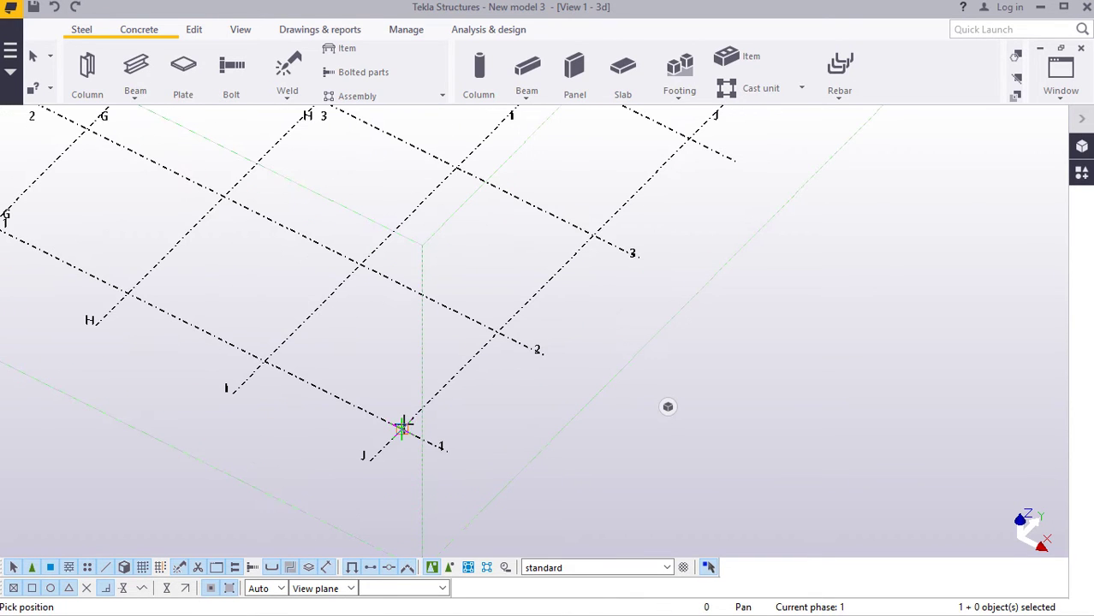
pyautogui.click(402, 426)
pyautogui.rightClick(484, 394)
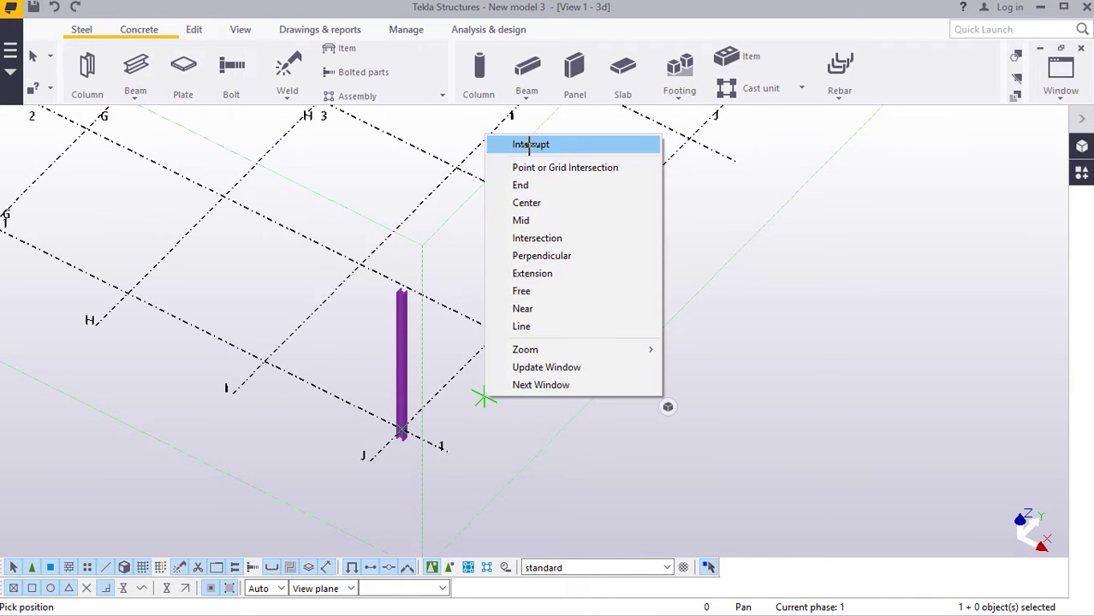
pyautogui.click(518, 140)
pyautogui.scroll(2, 394, 432)
pyautogui.scroll(4, 394, 432)
# Step: Change the column's bottom level from -450.00 to 0.00, keeping the top at 7000.00
pyautogui.doubleClick(412, 355)
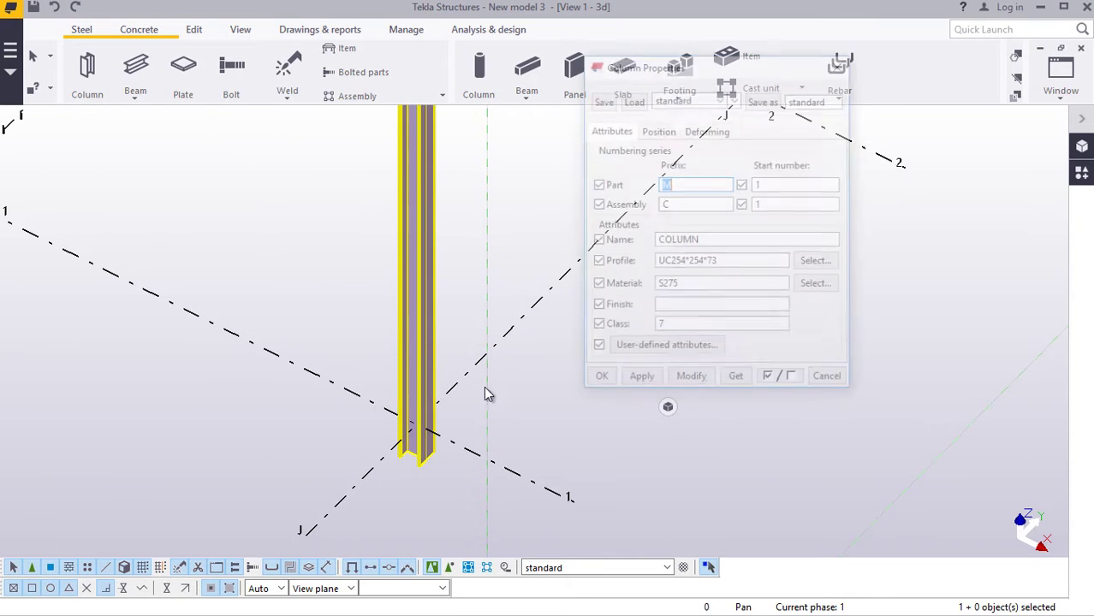
pyautogui.click(657, 129)
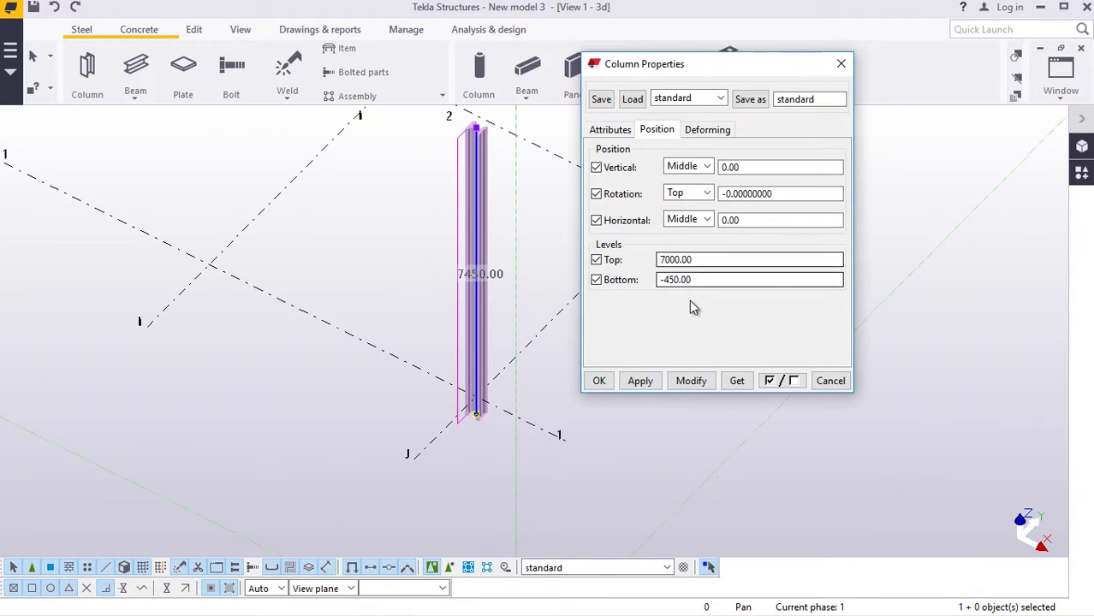
pyautogui.click(678, 283)
pyautogui.doubleClick(678, 282)
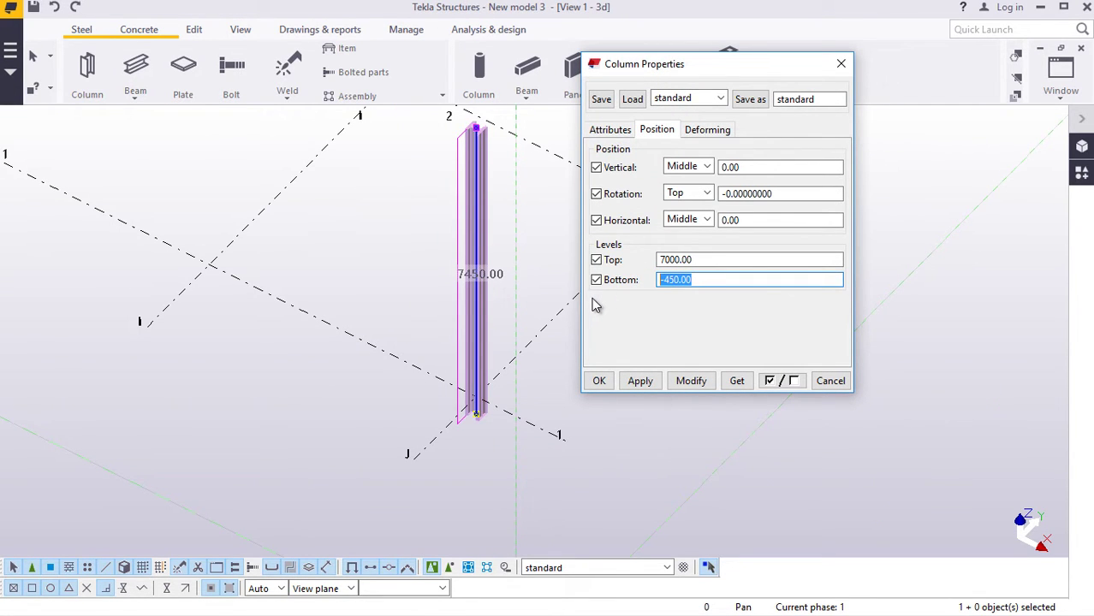
pyautogui.write('0')
pyautogui.click(702, 259)
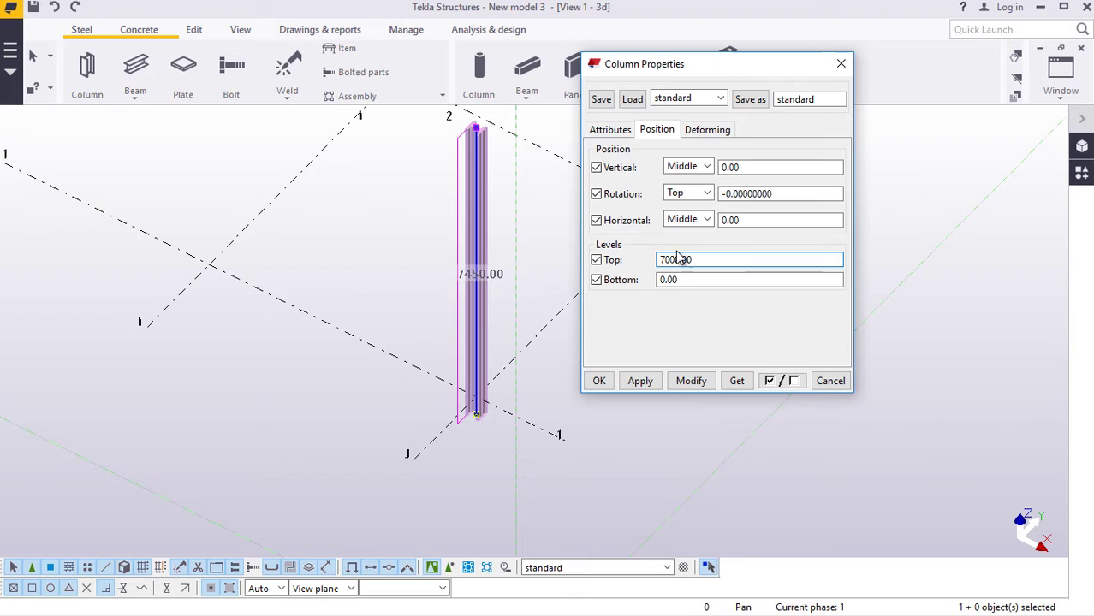
pyautogui.click(609, 131)
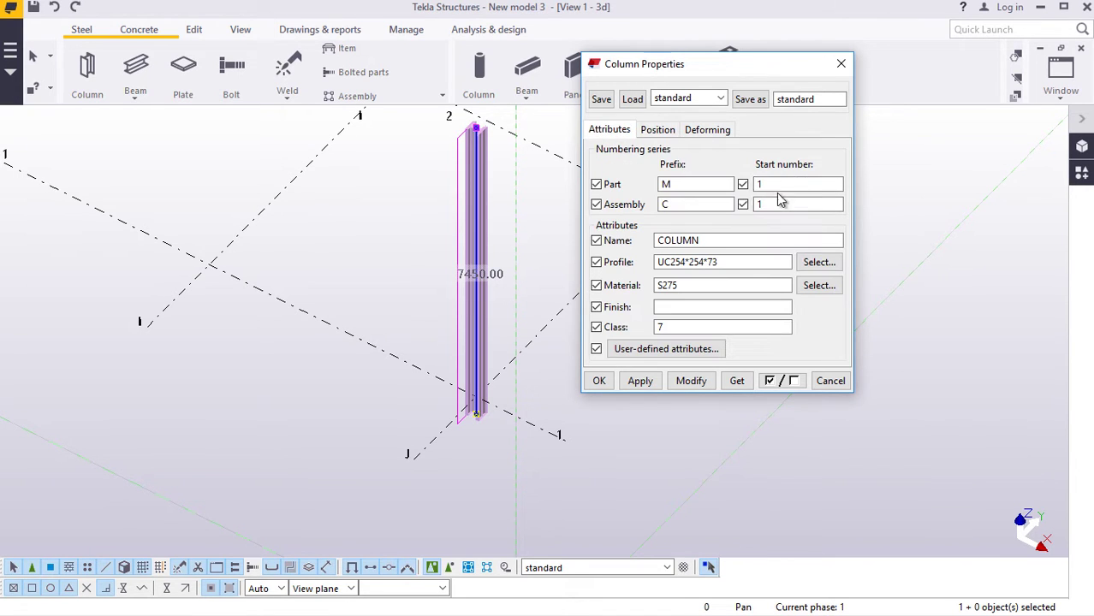
# Step: Change the column profile to IPEA400 from the IPE family in the profile catalog
pyautogui.click(818, 262)
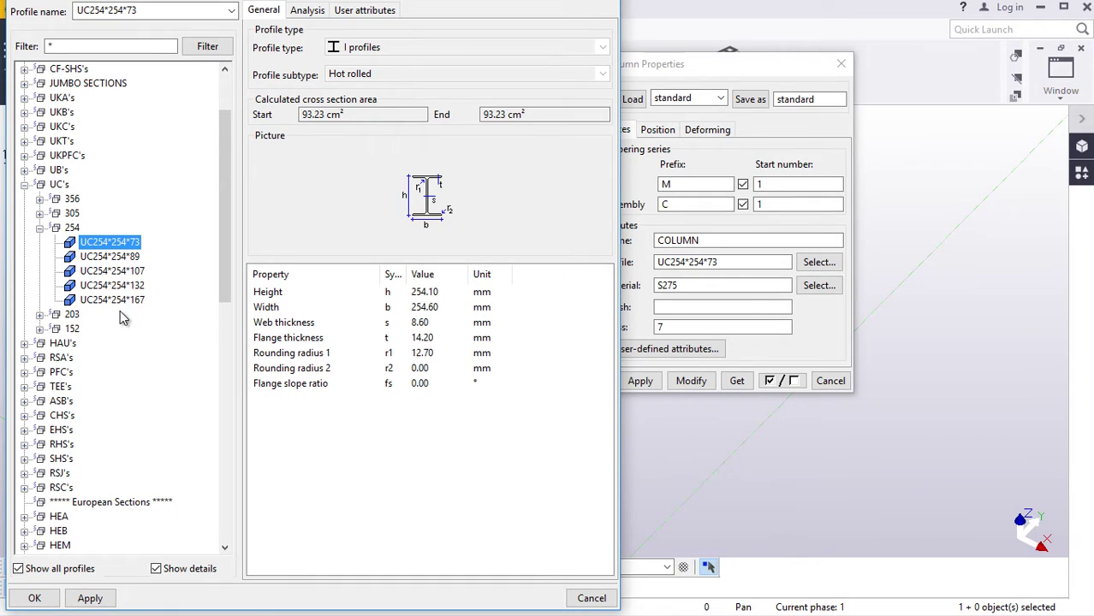
pyautogui.scroll(-2, 92, 323)
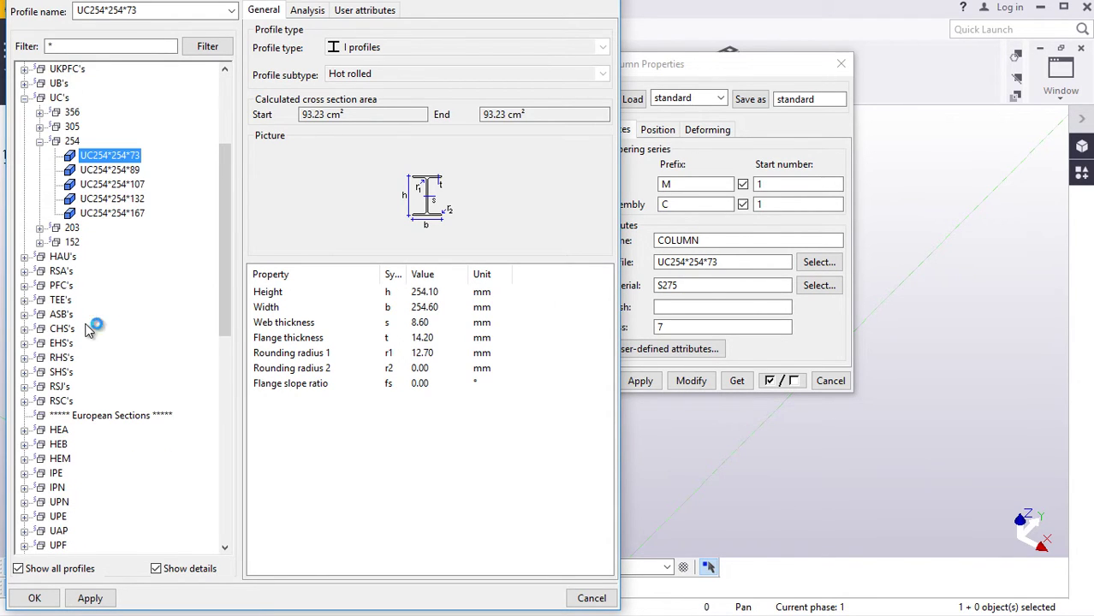
pyautogui.scroll(-2, 94, 347)
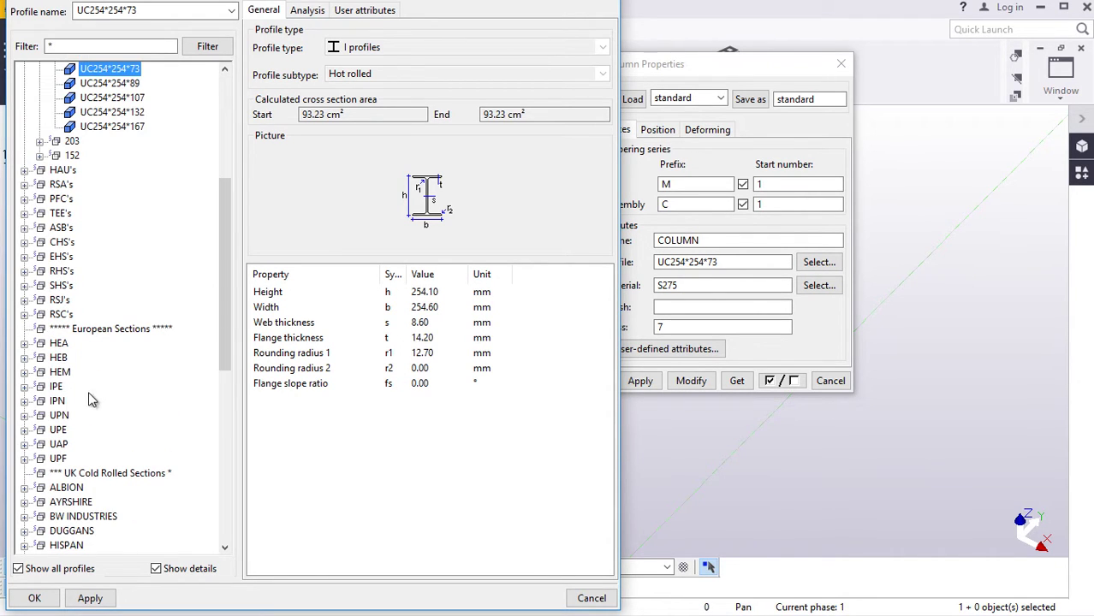
pyautogui.click(24, 387)
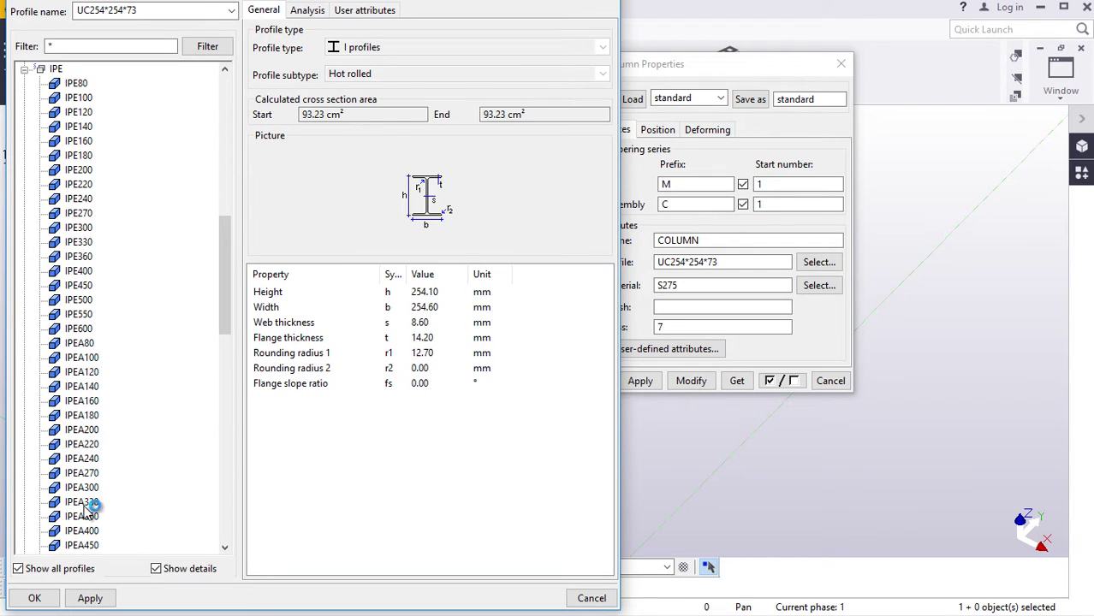
pyautogui.scroll(-2, 92, 513)
pyautogui.click(83, 444)
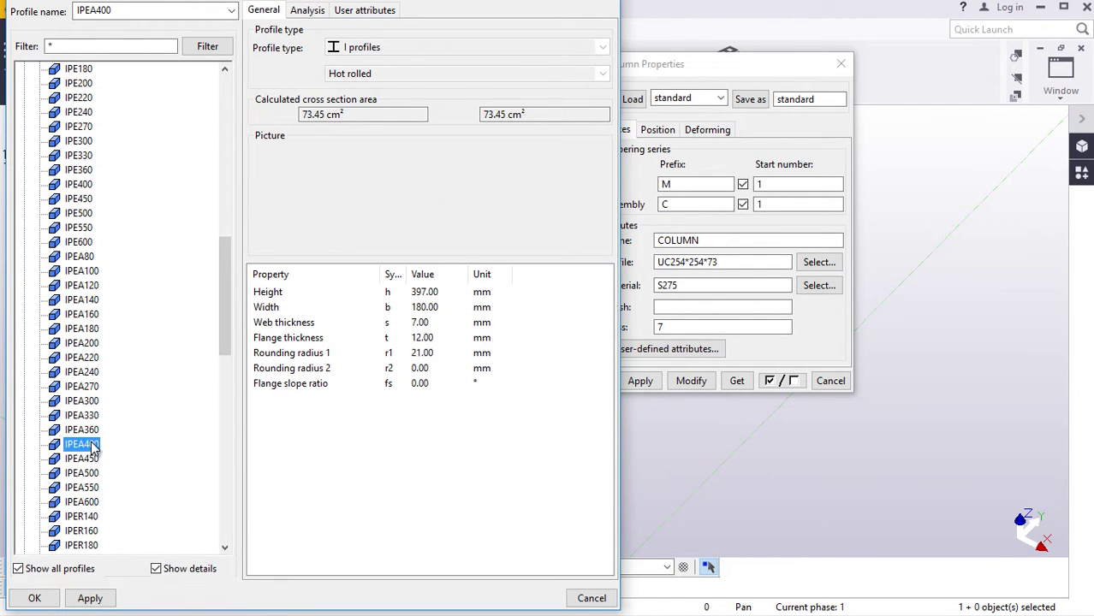
pyautogui.click(90, 598)
pyautogui.click(34, 599)
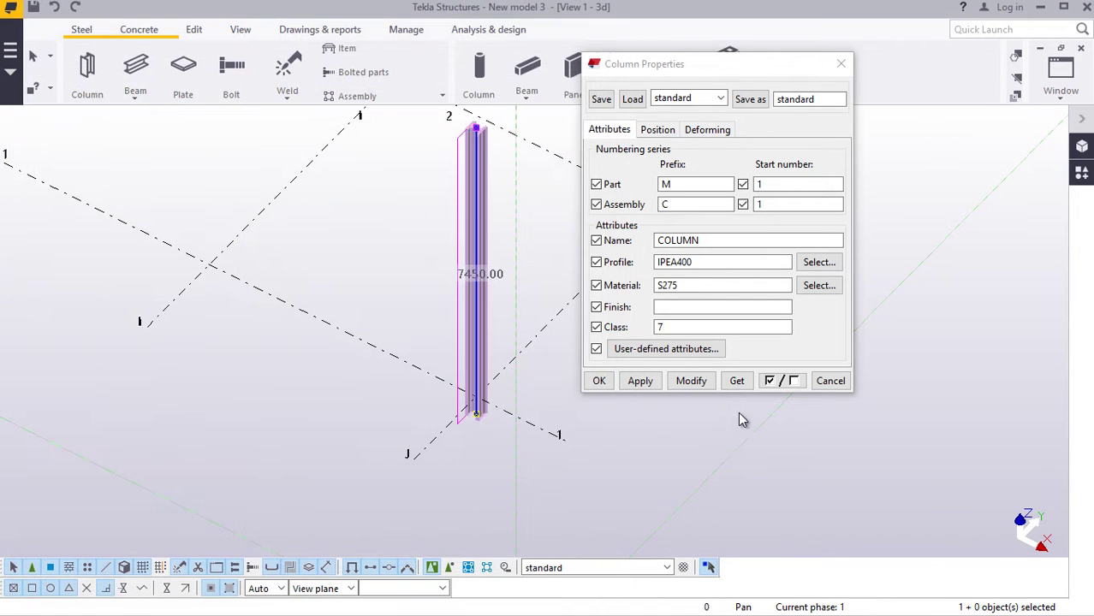
pyautogui.click(686, 382)
# Step: Set the column rotation to Back and apply the changes
pyautogui.scroll(3, 465, 167)
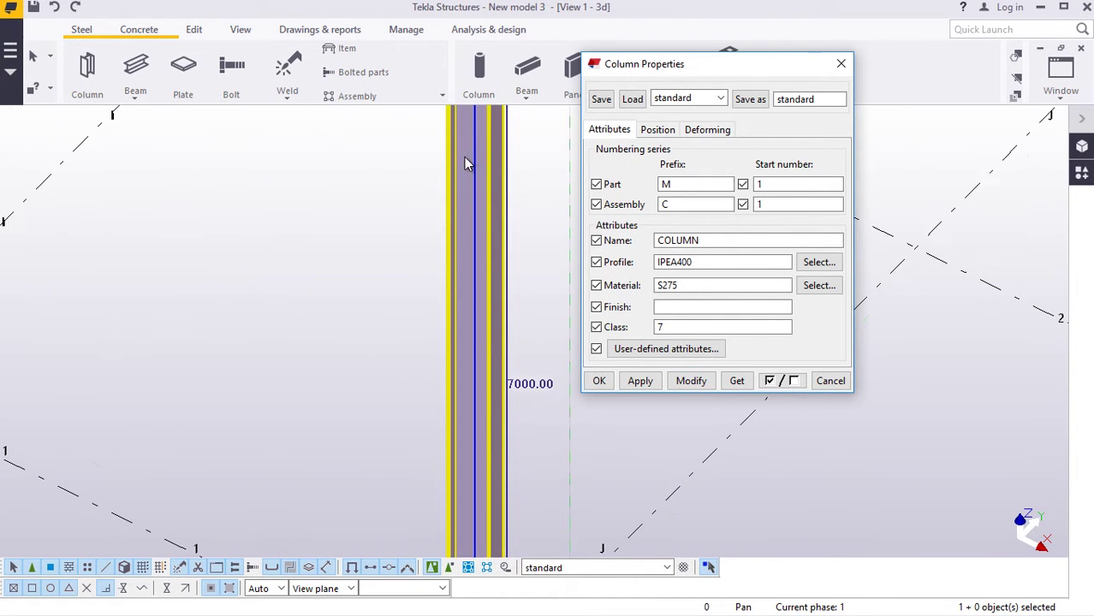
pyautogui.scroll(-2, 469, 164)
pyautogui.click(667, 133)
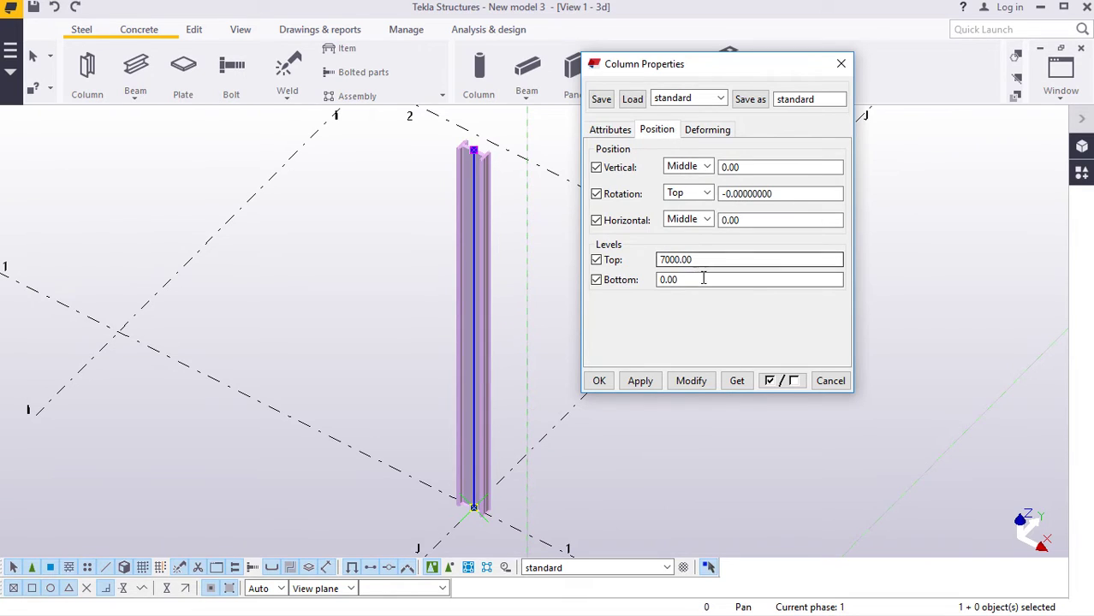
pyautogui.click(709, 193)
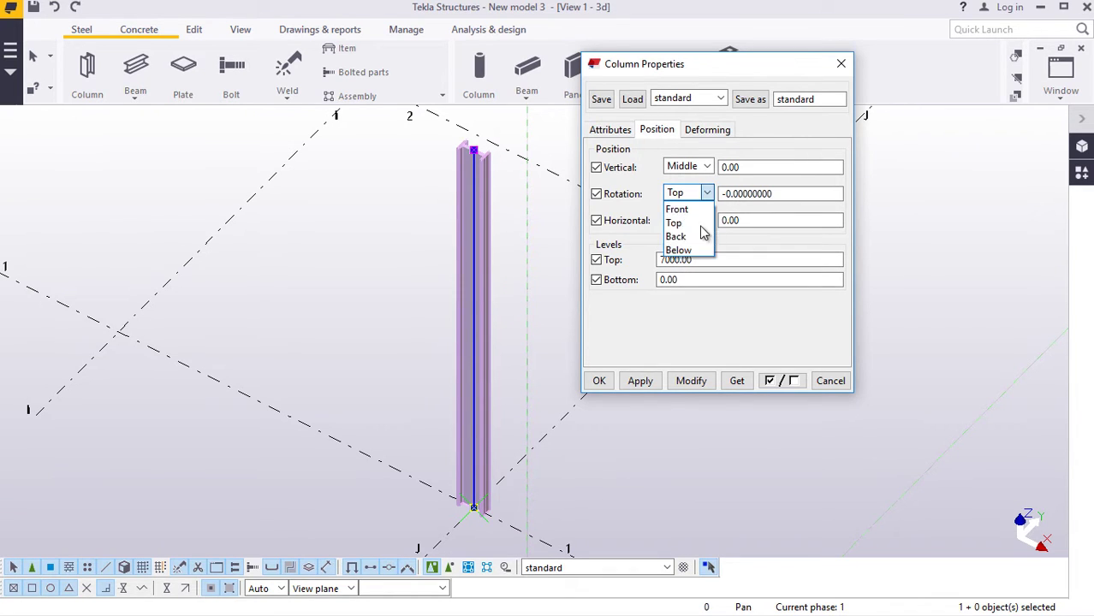
pyautogui.click(693, 243)
pyautogui.click(691, 381)
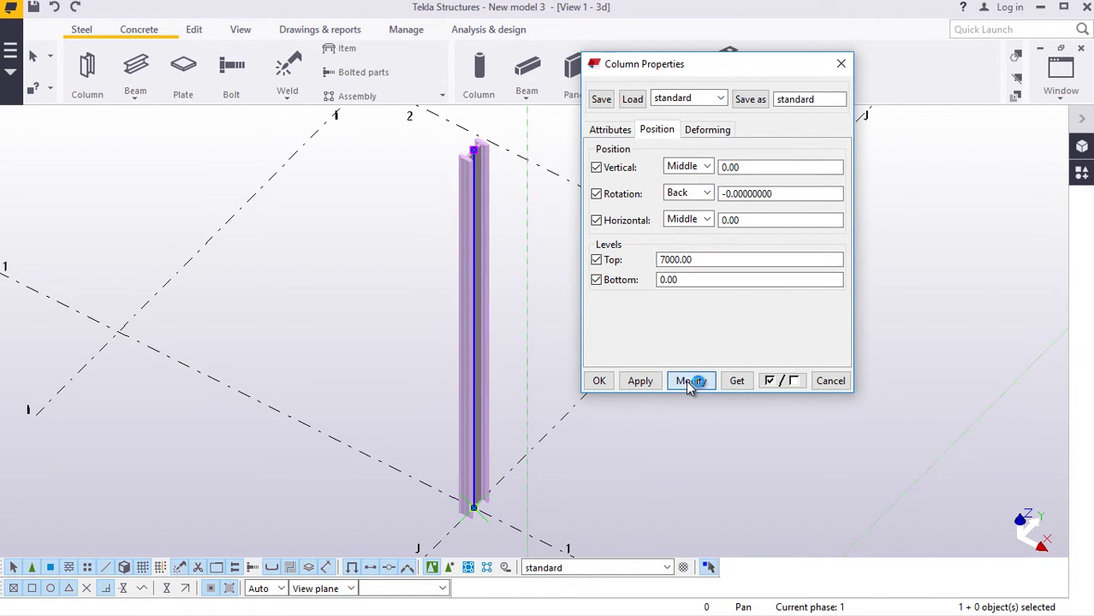
pyautogui.click(644, 386)
pyautogui.click(599, 381)
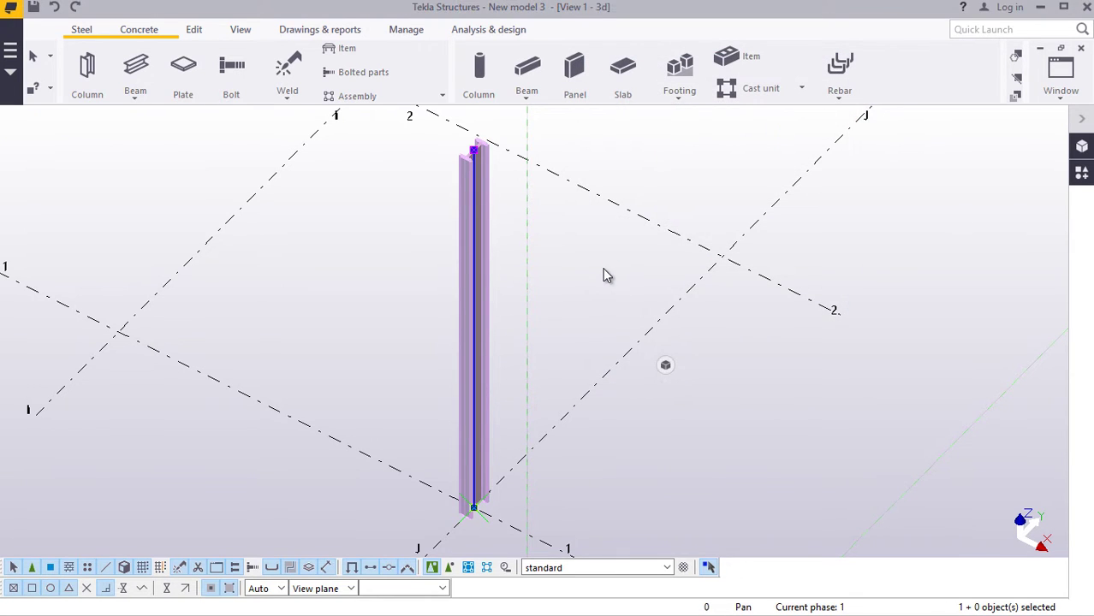
# Step: Find and select the Cap plate detail component by searching 'CAP'
pyautogui.scroll(-2, 440, 310)
pyautogui.keyDown('ctrl'); pyautogui.moveTo(440, 310); pyautogui.dragTo(455, 212, button='middle'); pyautogui.keyUp('ctrl')
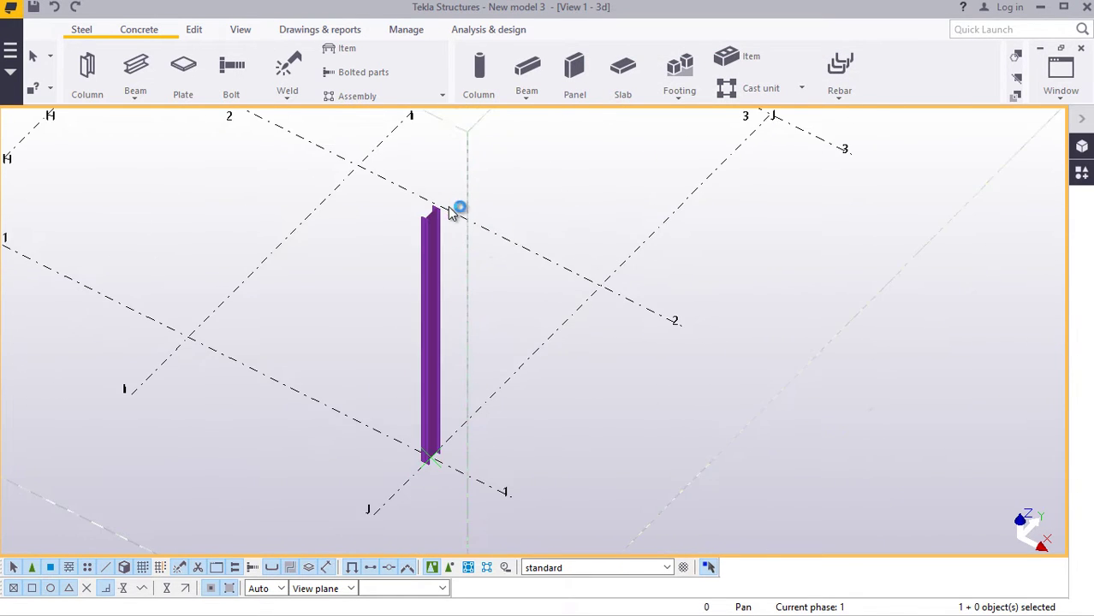
pyautogui.scroll(4, 435, 202)
pyautogui.click(1083, 175)
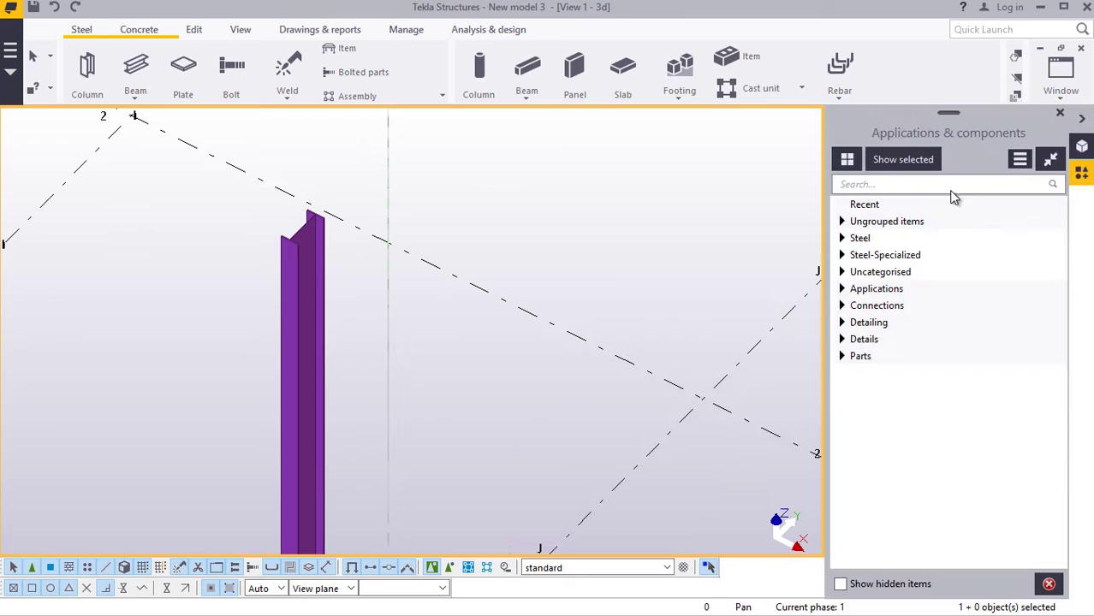
pyautogui.click(882, 183)
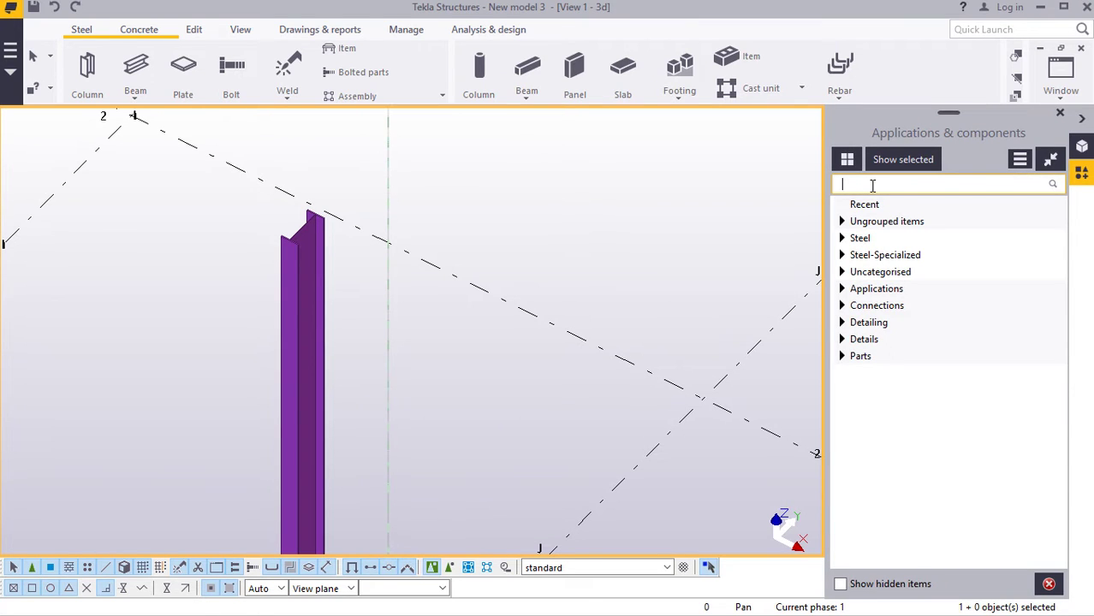
pyautogui.write('CAP')
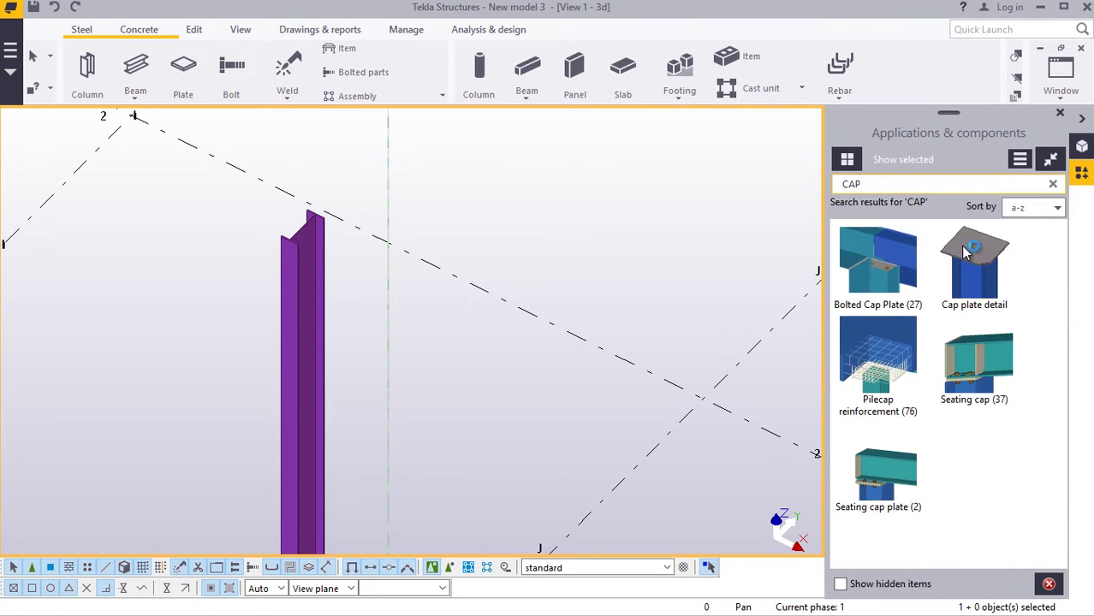
pyautogui.click(971, 255)
# Step: Attach the cap plate by picking the column and its top position
pyautogui.scroll(3, 310, 203)
pyautogui.click(300, 269)
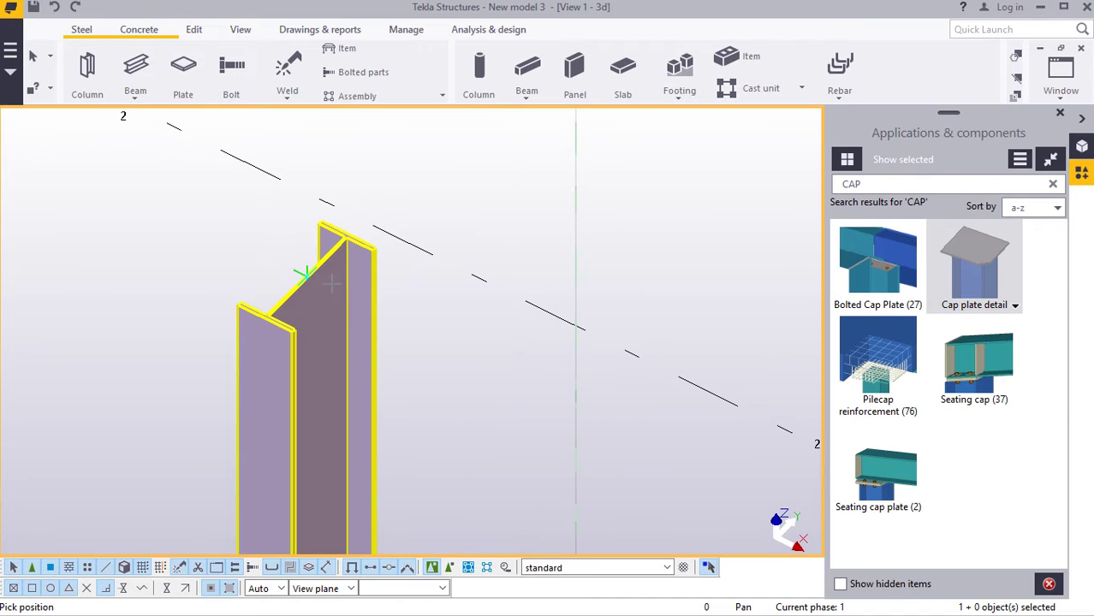
pyautogui.scroll(2, 299, 273)
pyautogui.scroll(3, 295, 267)
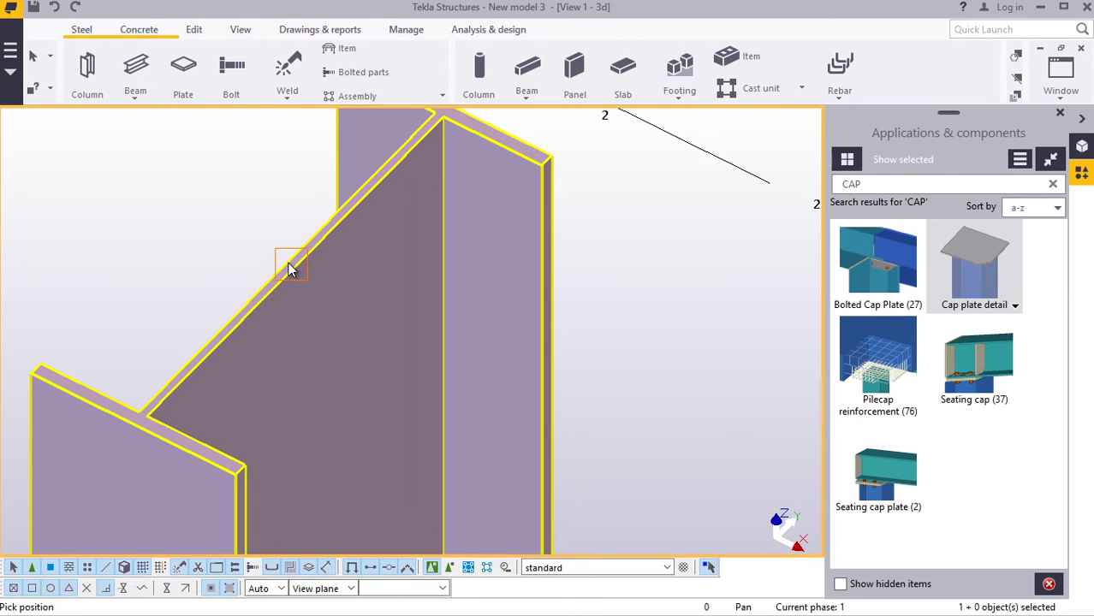
pyautogui.click(289, 262)
pyautogui.rightClick(666, 233)
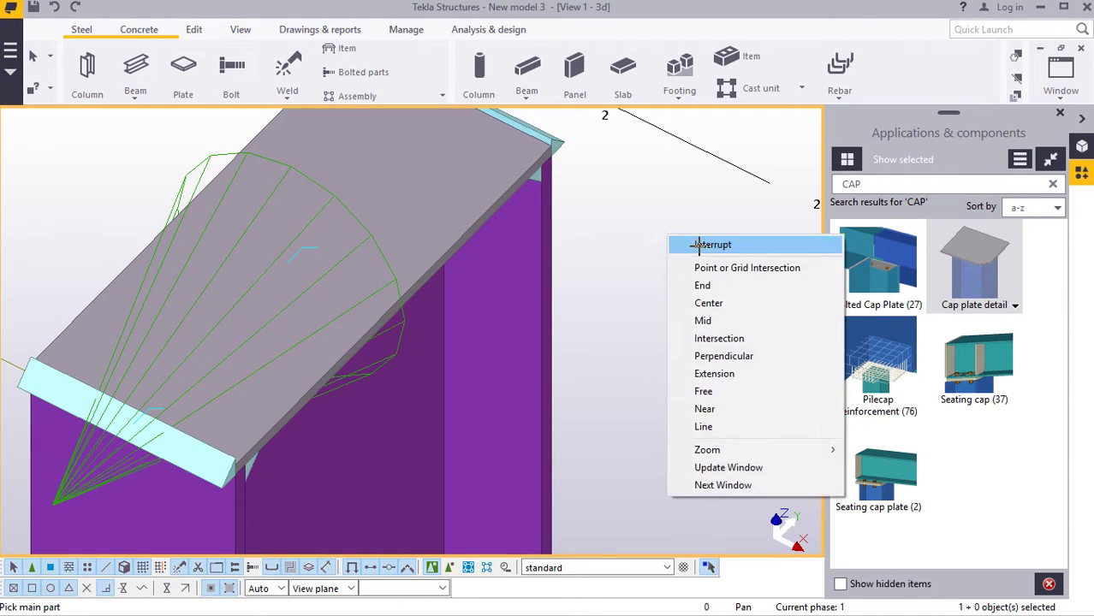
pyautogui.click(694, 241)
# Step: Set the cap plate thickness to 16 and h to 450, then apply to the model
pyautogui.doubleClick(517, 202)
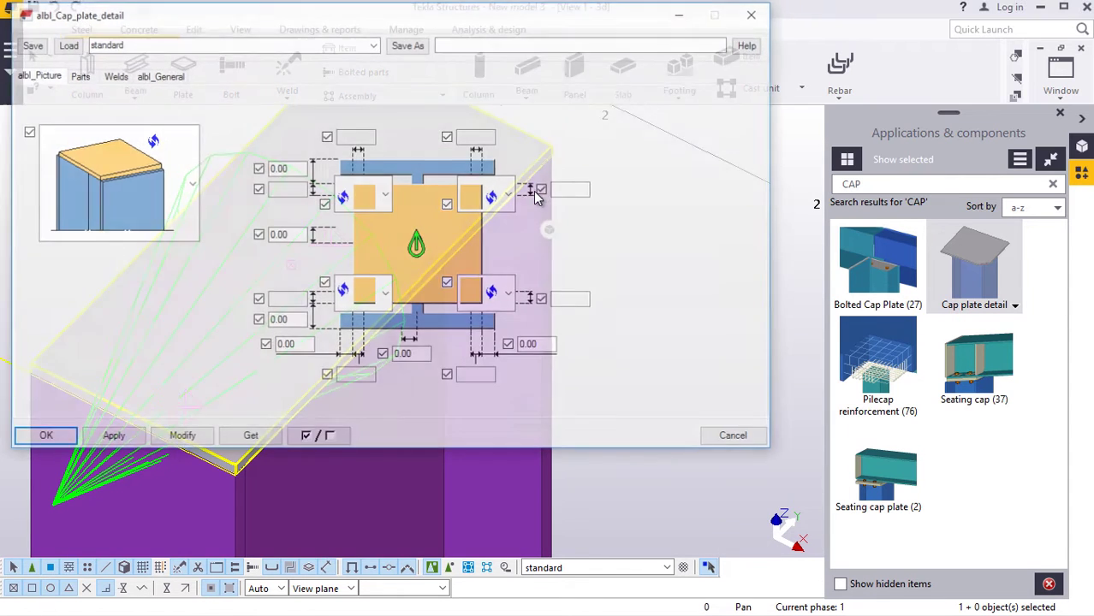
pyautogui.click(77, 75)
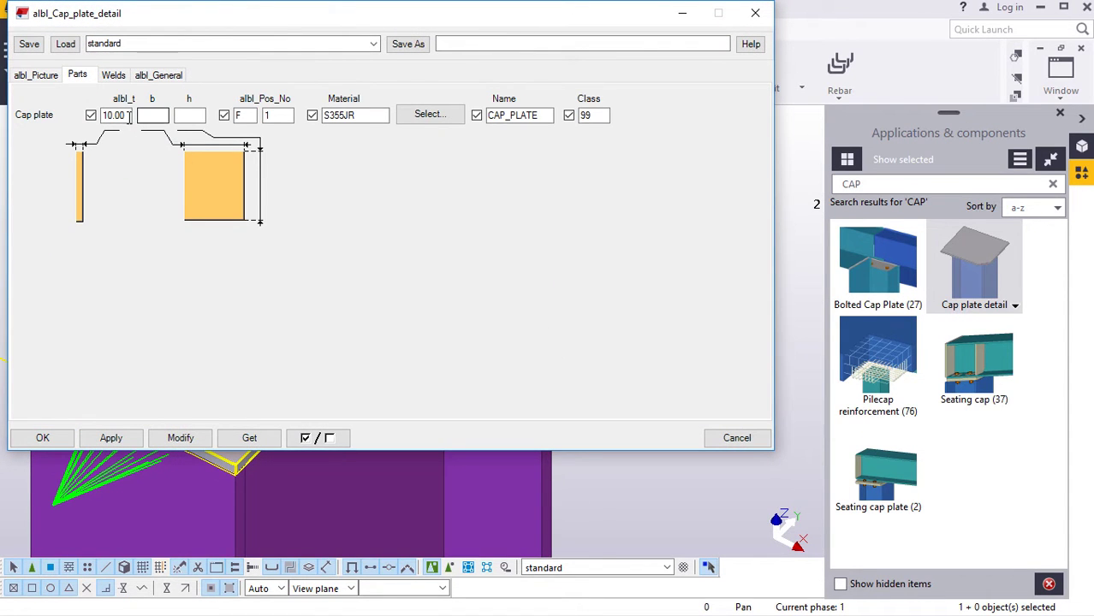
pyautogui.doubleClick(129, 116)
pyautogui.write('16')
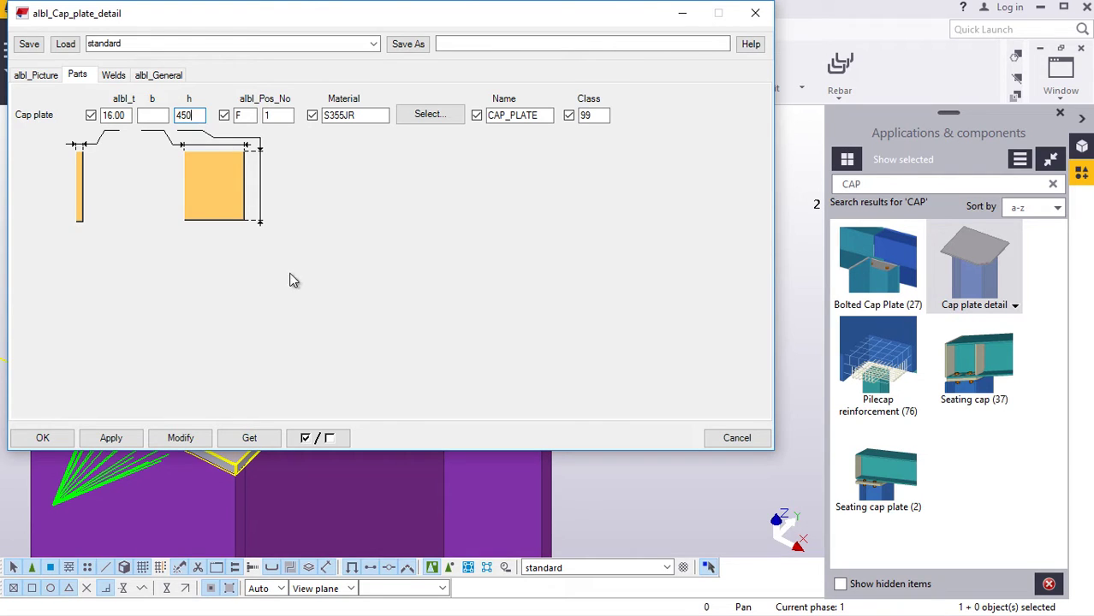
pyautogui.write('450')
pyautogui.click(177, 439)
pyautogui.click(116, 437)
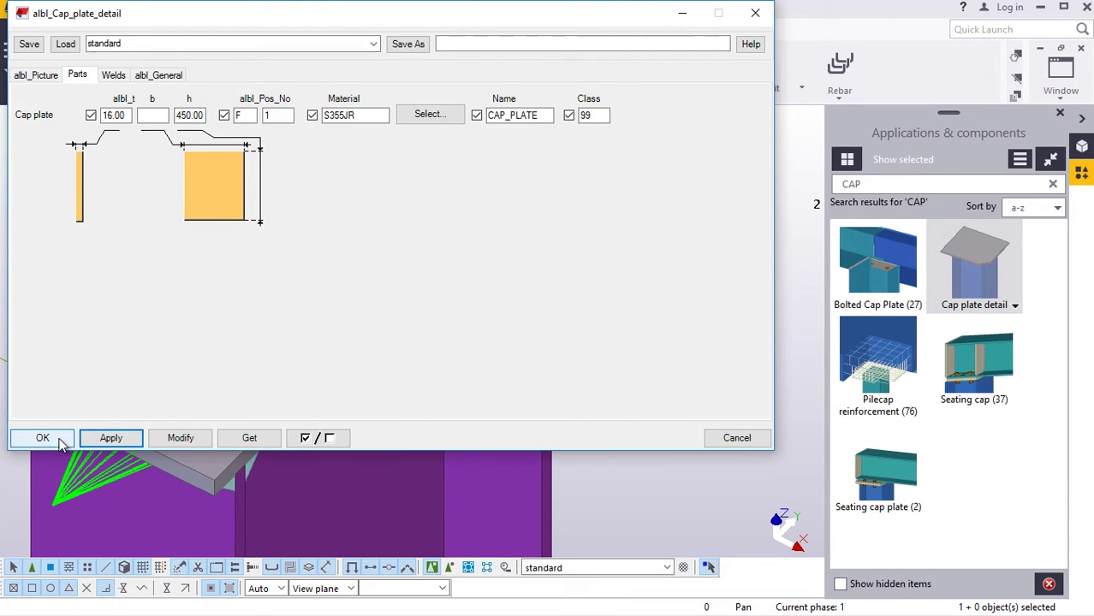
pyautogui.click(62, 442)
# Step: Copy the column, cap plate and welds from J/1 to grid point 3 and grid J
pyautogui.scroll(-5, 240, 295)
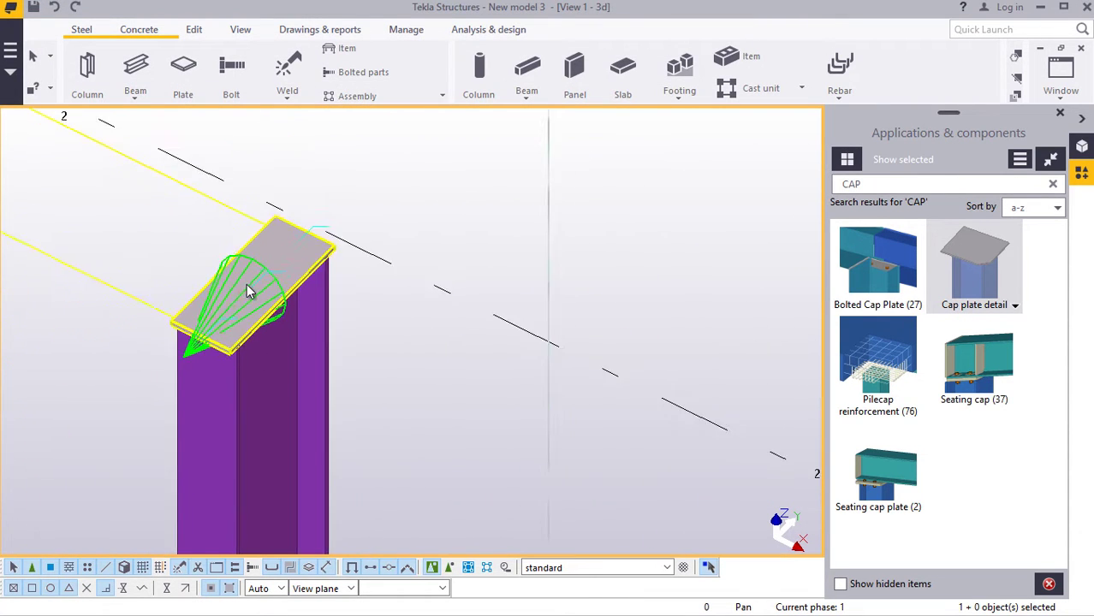
pyautogui.scroll(-3, 247, 291)
pyautogui.moveTo(330, 237); pyautogui.dragTo(181, 349)
pyautogui.scroll(-2, 180, 350)
pyautogui.rightClick(409, 212)
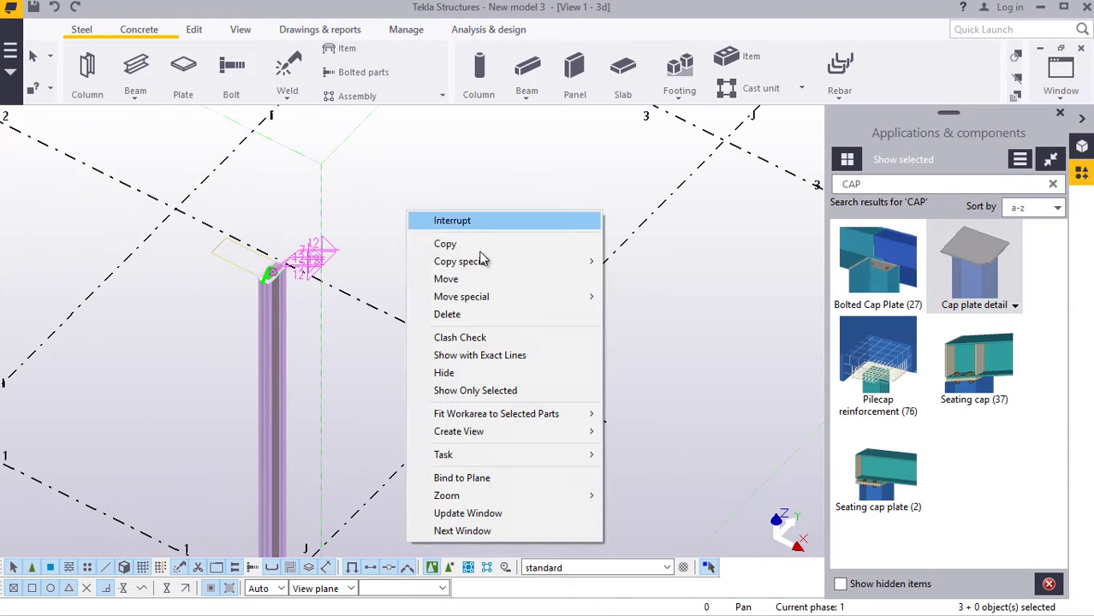
pyautogui.click(445, 244)
pyautogui.scroll(-4, 372, 251)
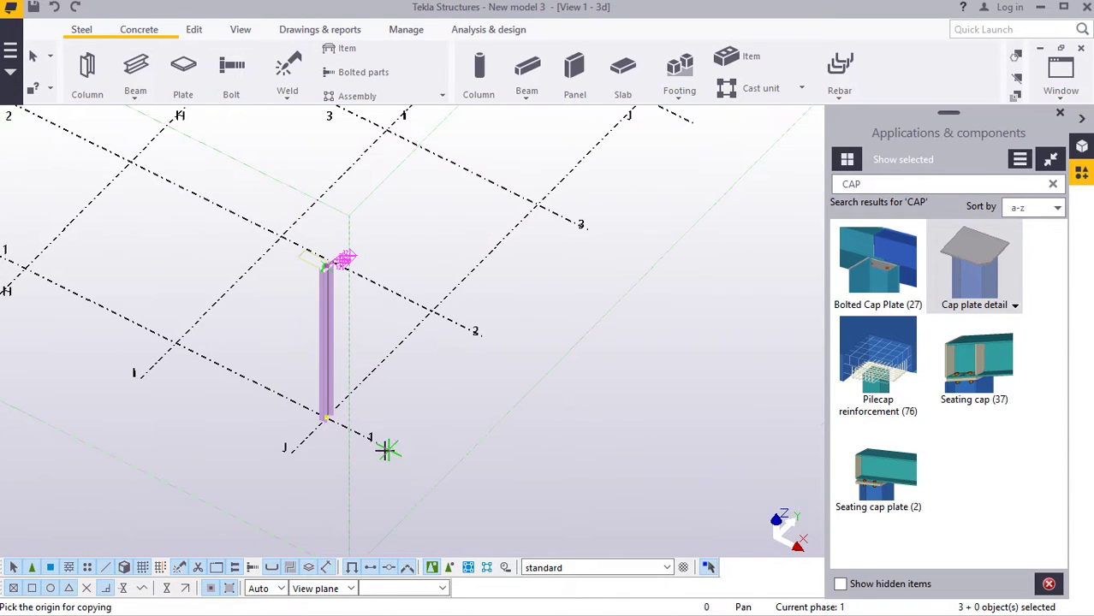
pyautogui.click(370, 440)
pyautogui.scroll(-2, 599, 316)
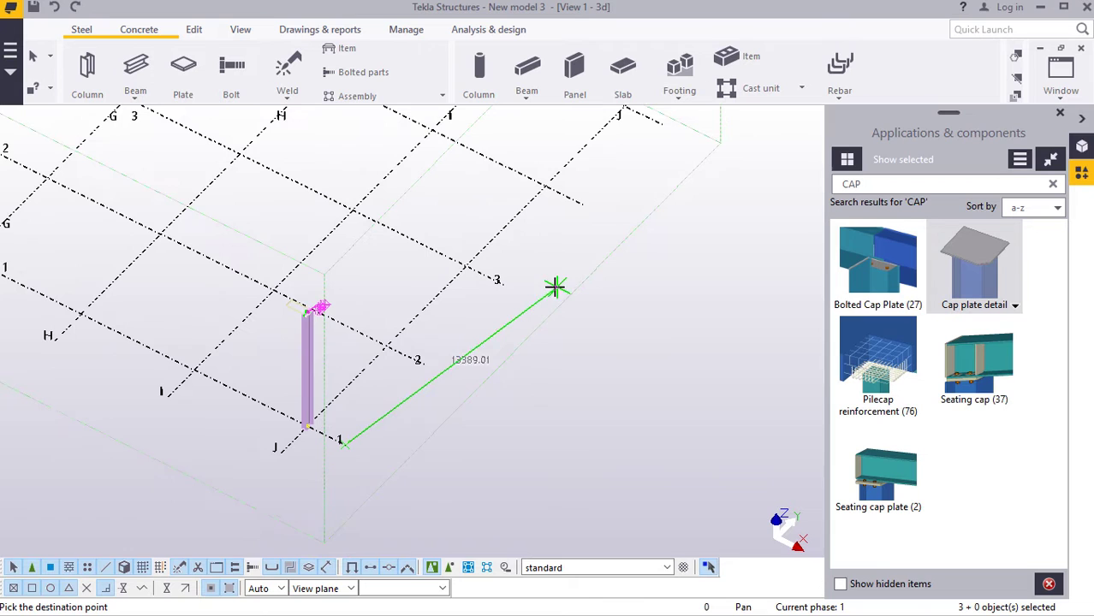
pyautogui.click(503, 280)
pyautogui.scroll(-2, 600, 273)
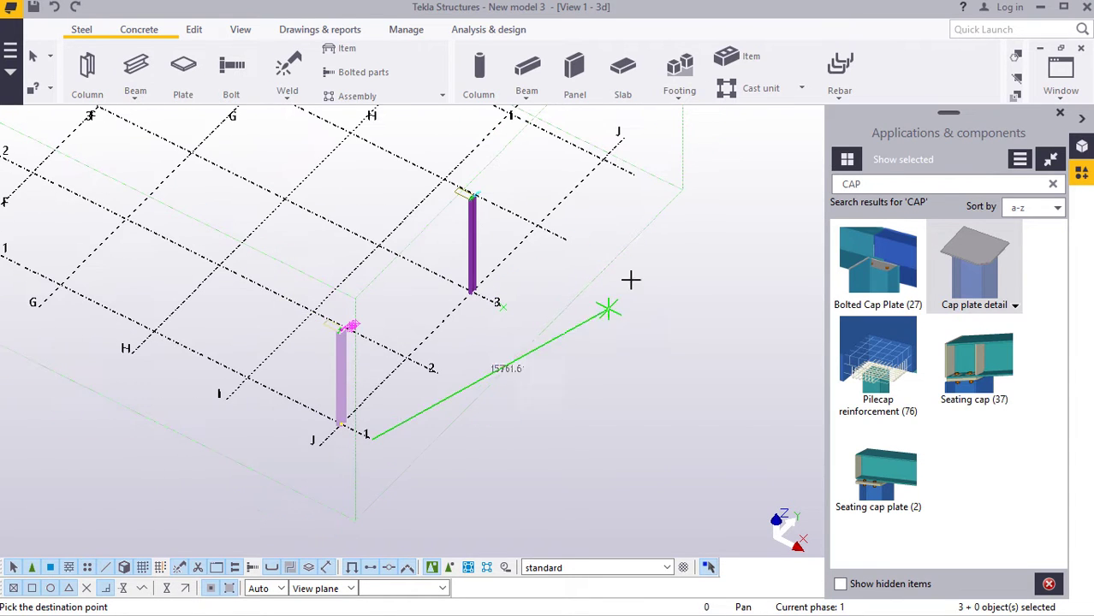
pyautogui.click(633, 178)
pyautogui.scroll(-2, 586, 274)
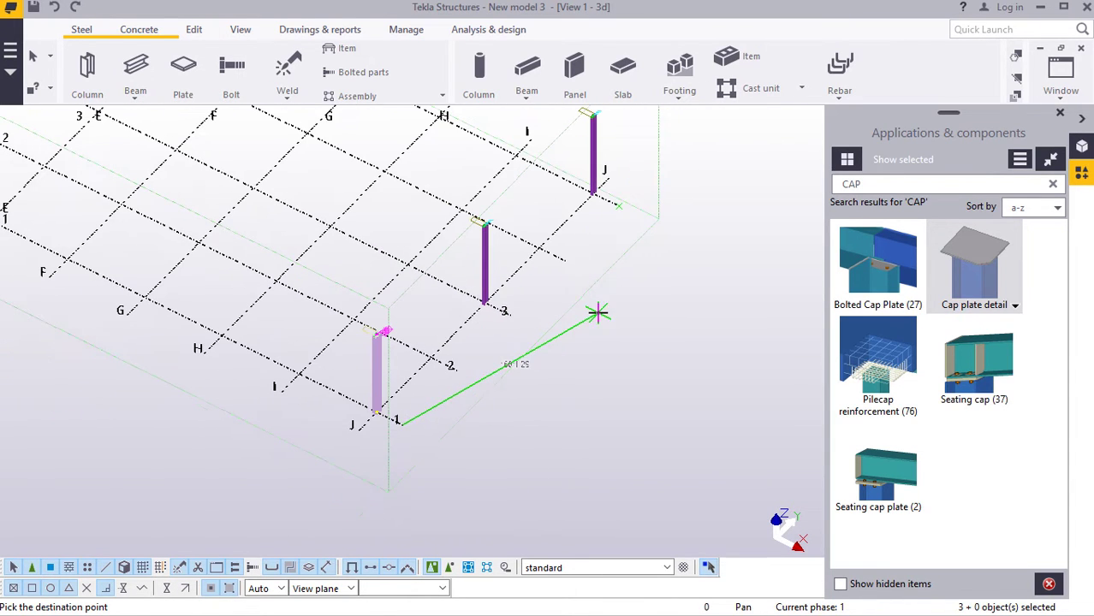
pyautogui.rightClick(619, 318)
pyautogui.click(638, 320)
# Step: Redraw the 3D view to show the copied columns
pyautogui.scroll(2, 445, 266)
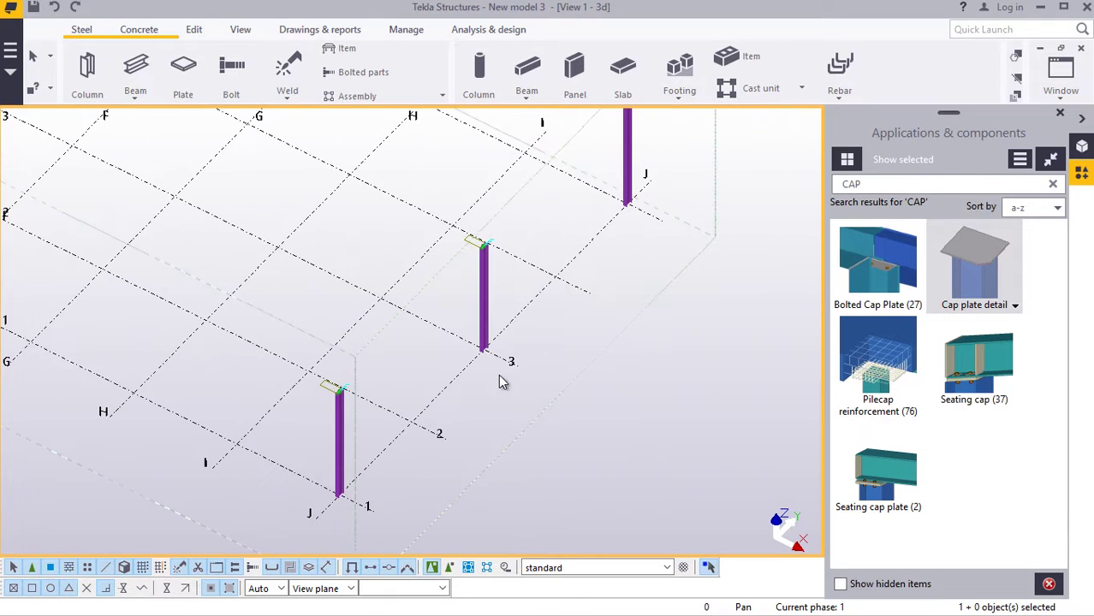
pyautogui.scroll(4, 432, 347)
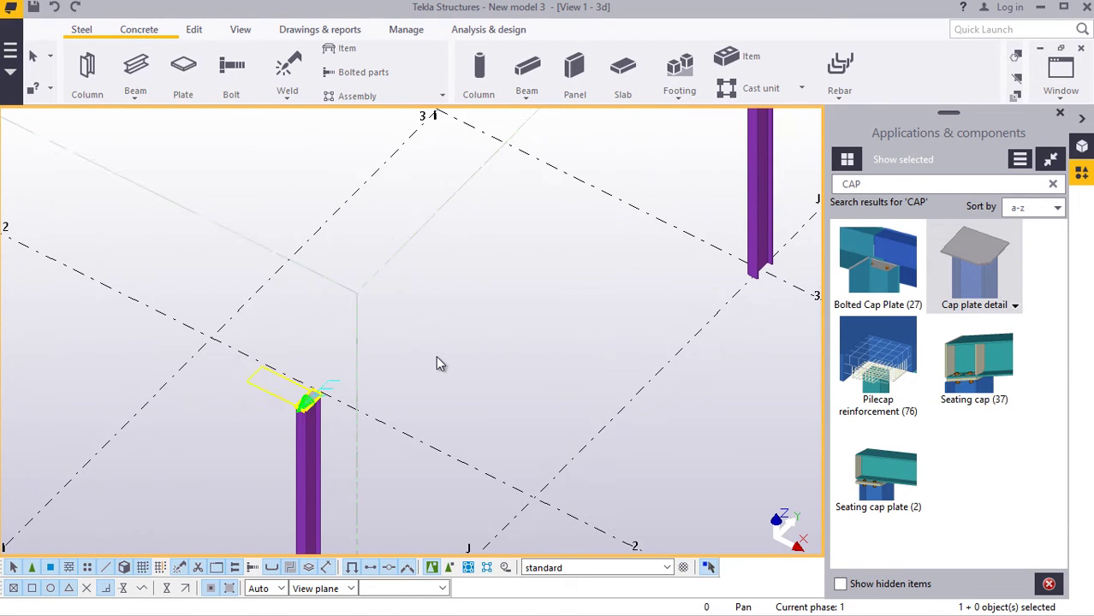
pyautogui.rightClick(469, 329)
pyautogui.click(524, 417)
pyautogui.scroll(2, 289, 405)
pyautogui.scroll(4, 289, 405)
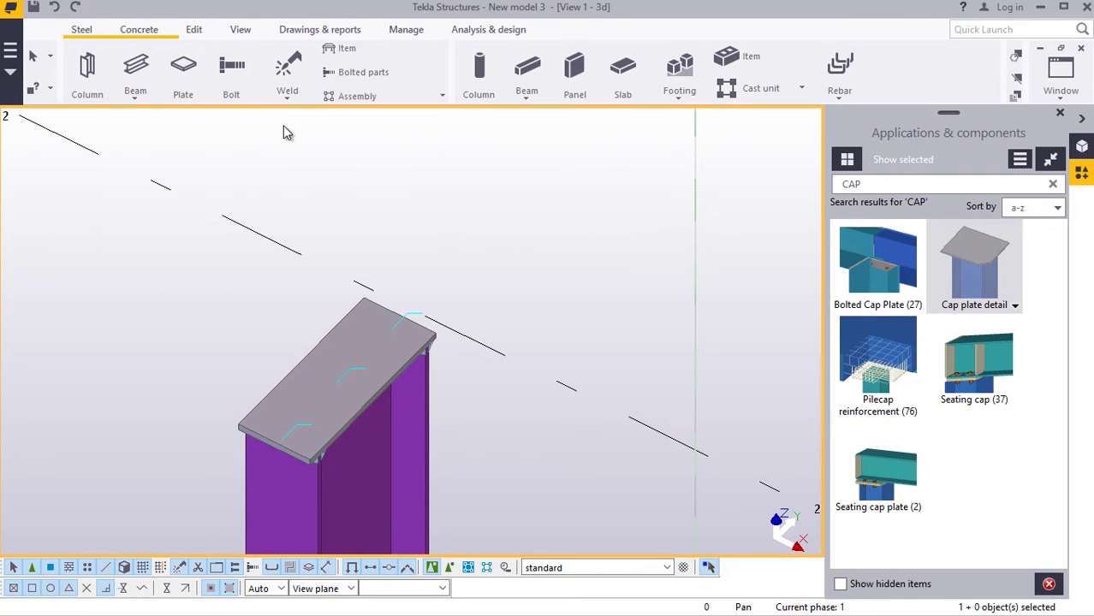
# Step: Add a single On line point at the midpoint of the first column's cap plate
pyautogui.click(194, 31)
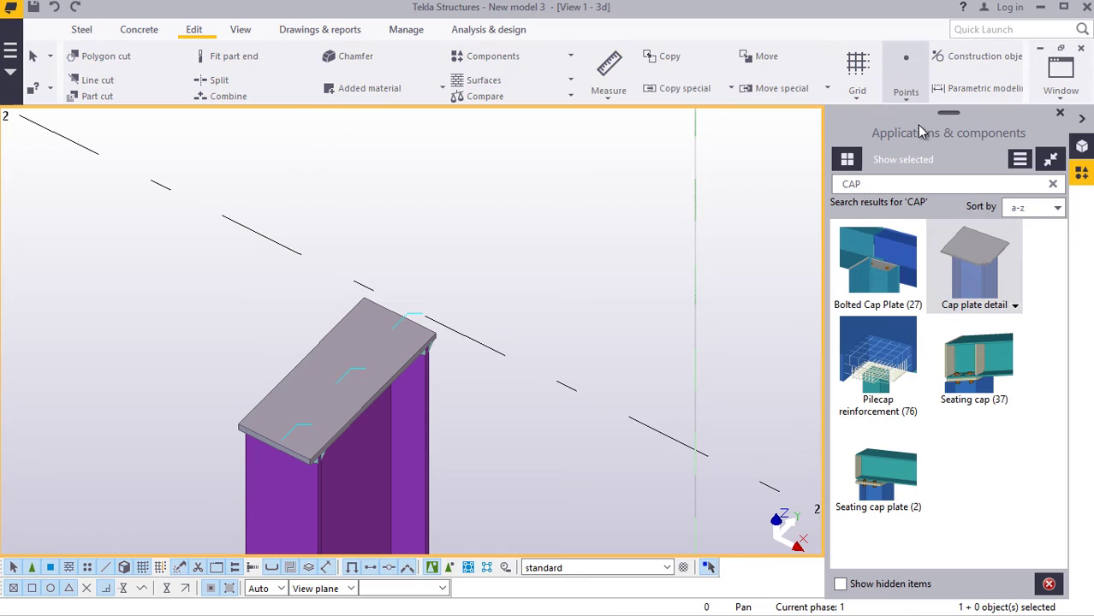
pyautogui.click(906, 85)
pyautogui.click(906, 86)
pyautogui.click(906, 85)
pyautogui.click(915, 121)
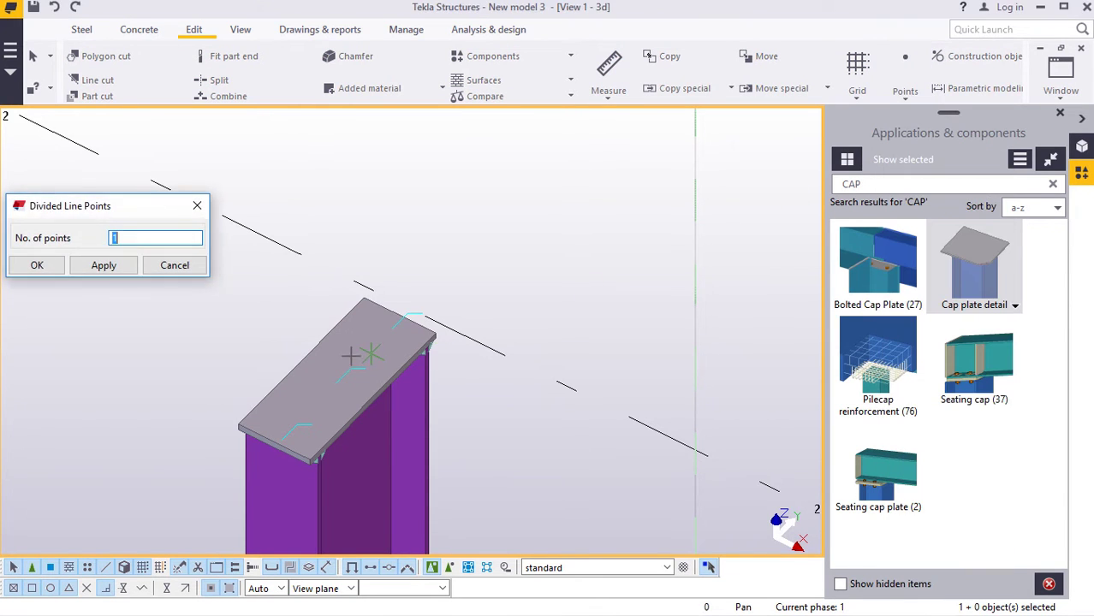
pyautogui.scroll(3, 264, 378)
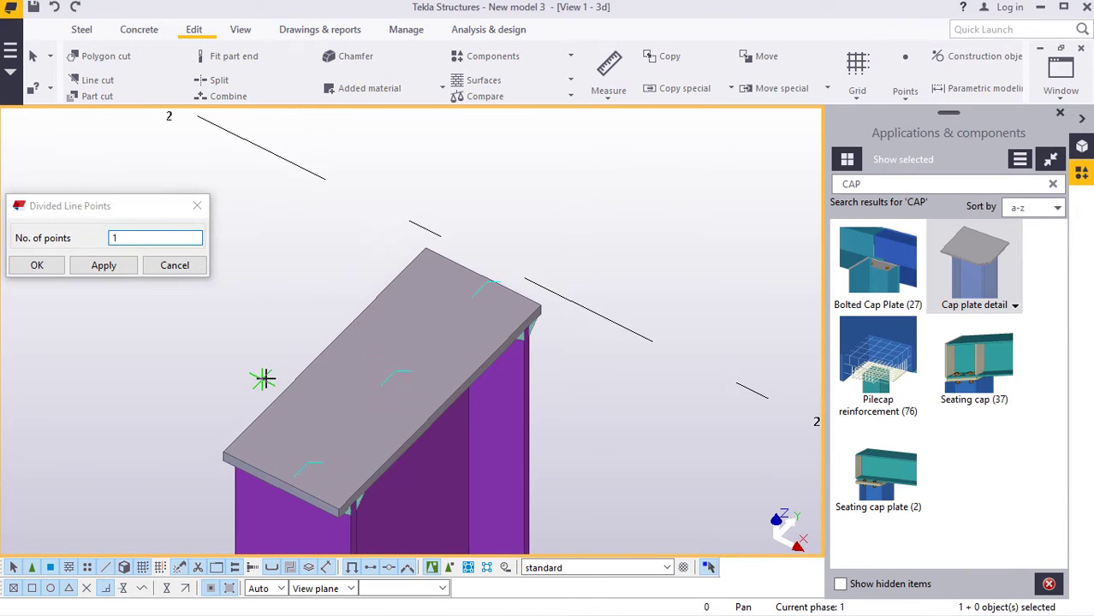
pyautogui.click(332, 346)
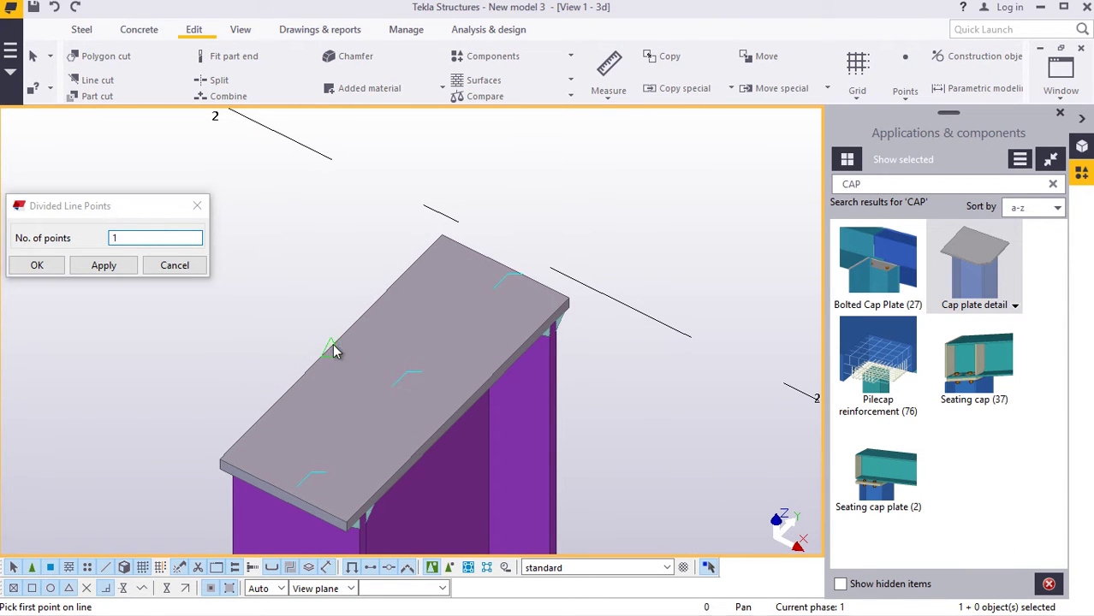
pyautogui.click(460, 411)
pyautogui.rightClick(598, 162)
pyautogui.click(643, 171)
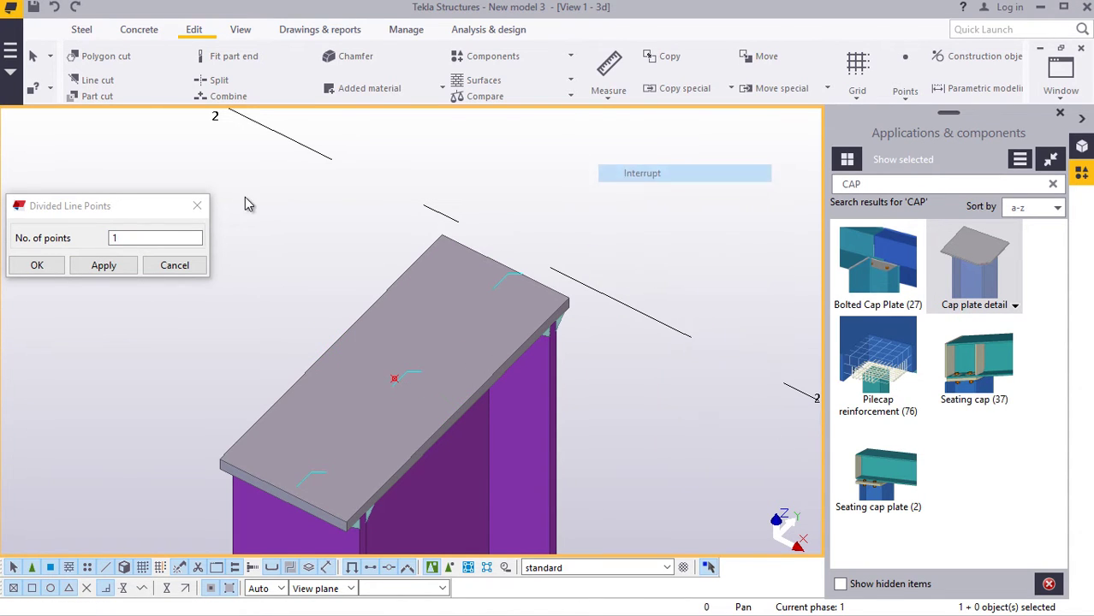
pyautogui.click(199, 209)
# Step: Add a single On line point at the midpoint of the middle column's cap plate
pyautogui.scroll(-6, 411, 370)
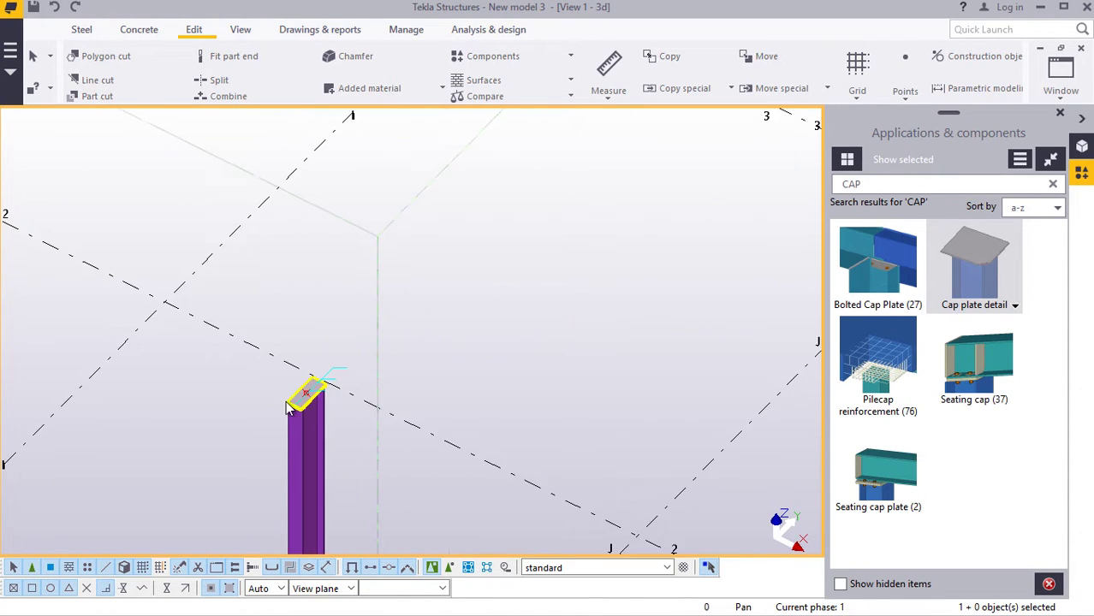
pyautogui.scroll(-2, 288, 417)
pyautogui.scroll(8, 473, 239)
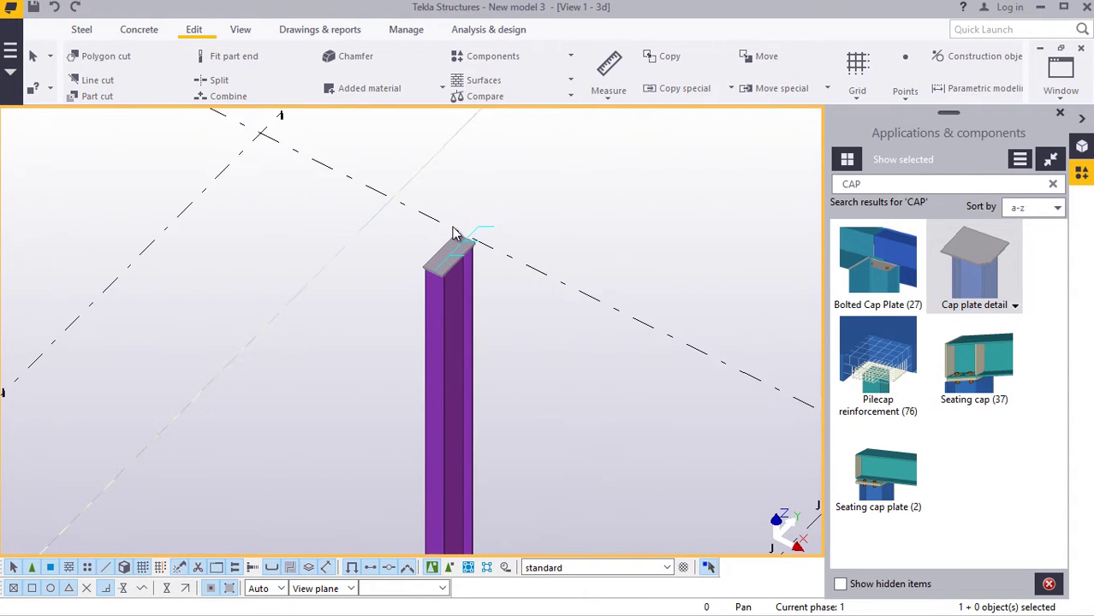
pyautogui.scroll(1, 473, 239)
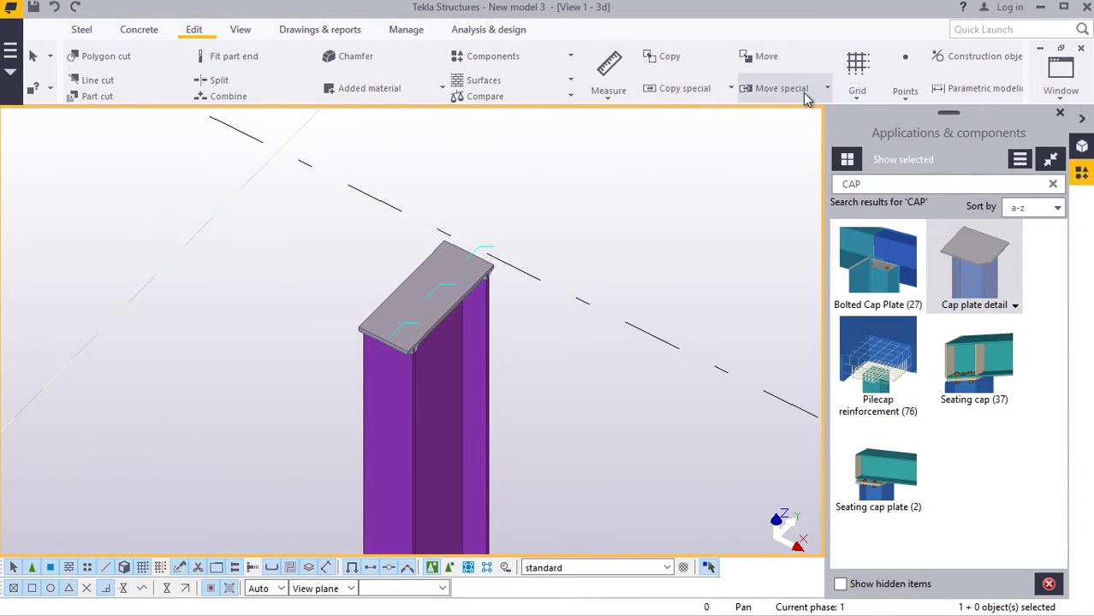
pyautogui.click(906, 96)
pyautogui.click(914, 121)
pyautogui.scroll(4, 420, 282)
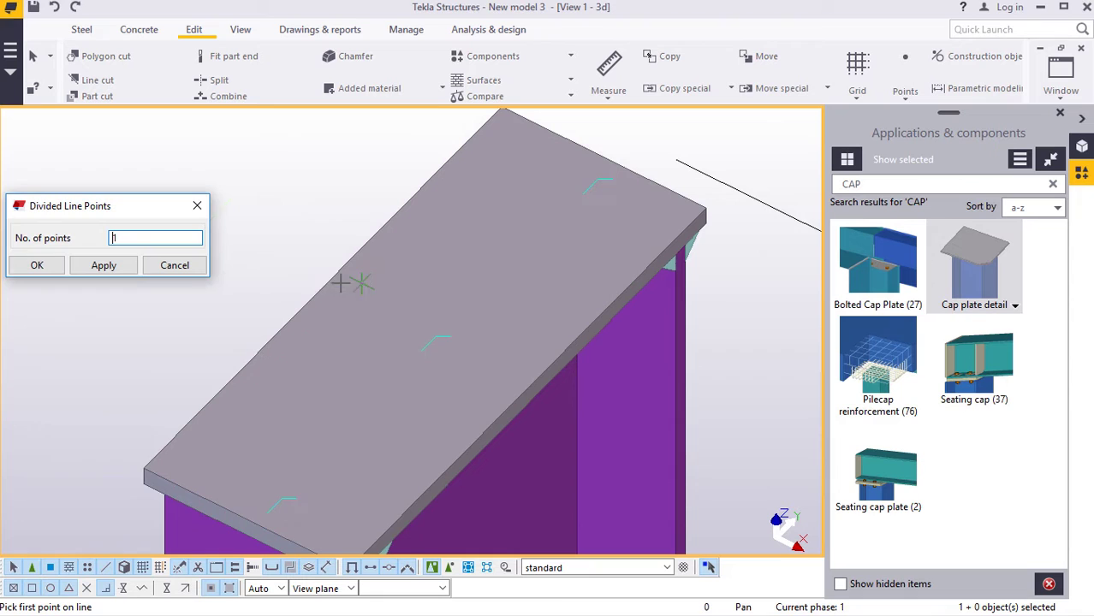
pyautogui.click(321, 284)
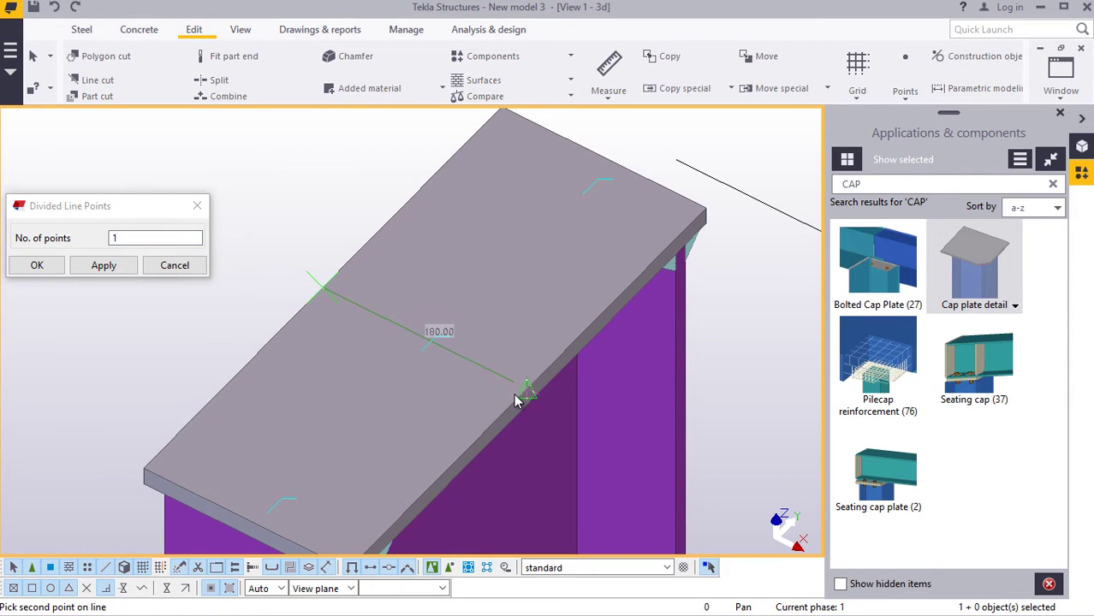
pyautogui.click(517, 400)
pyautogui.rightClick(298, 237)
pyautogui.click(334, 248)
pyautogui.click(202, 208)
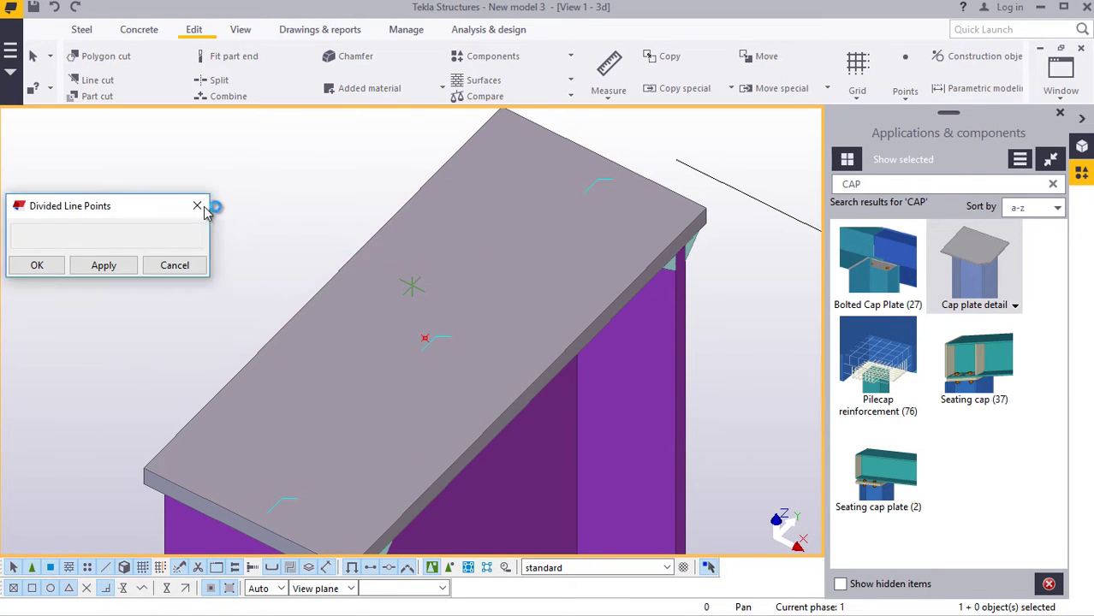
pyautogui.scroll(-8, 470, 305)
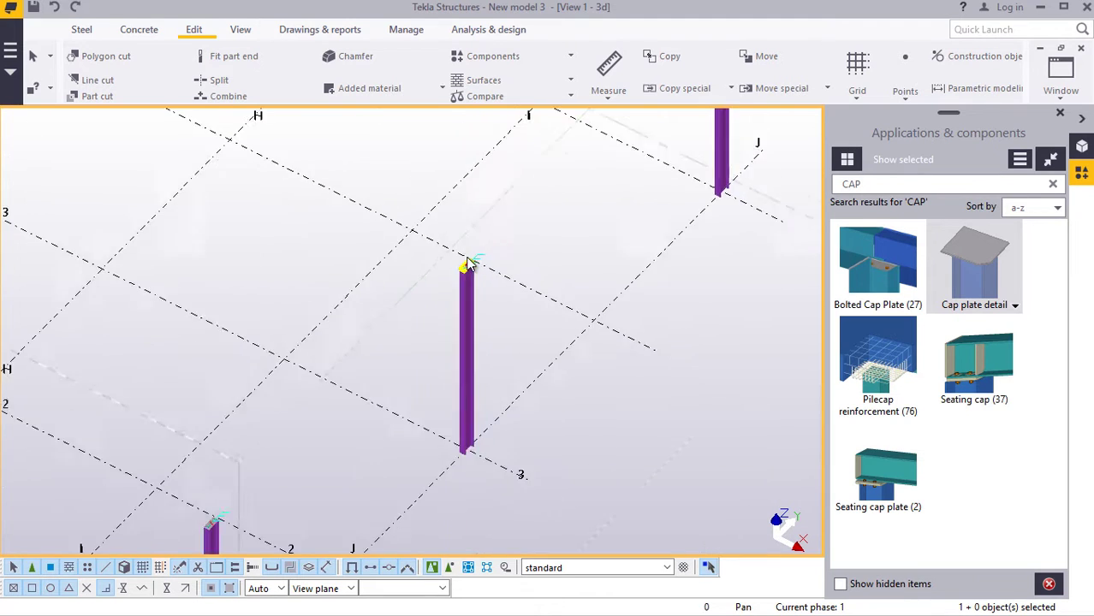
# Step: Search the component catalog for 'TRU' and choose the Truss (S78) component
pyautogui.scroll(-2, 468, 266)
pyautogui.scroll(10, 313, 402)
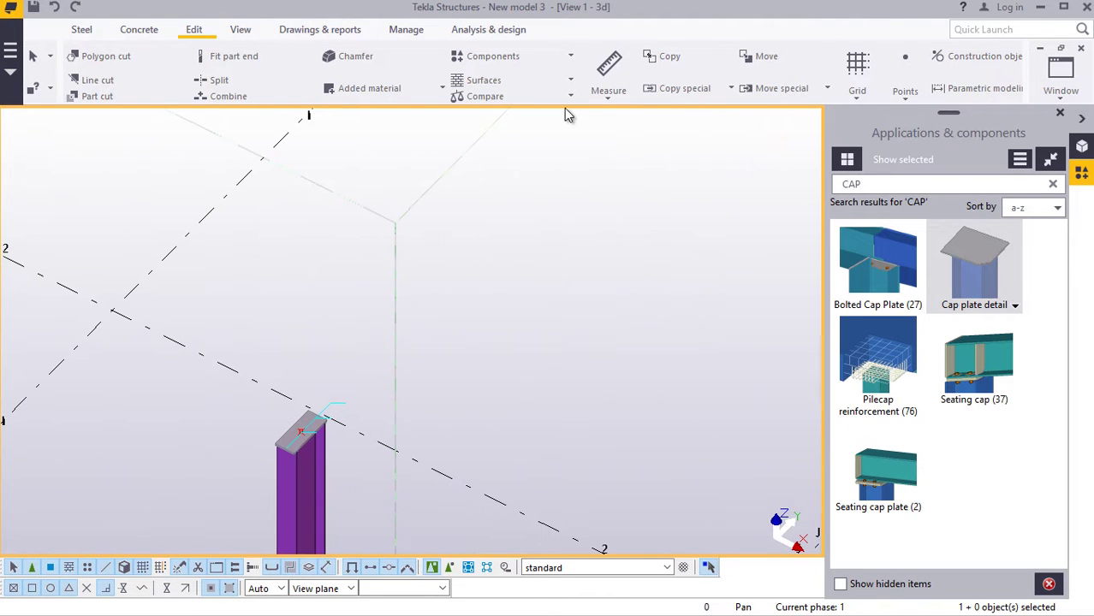
pyautogui.click(866, 184)
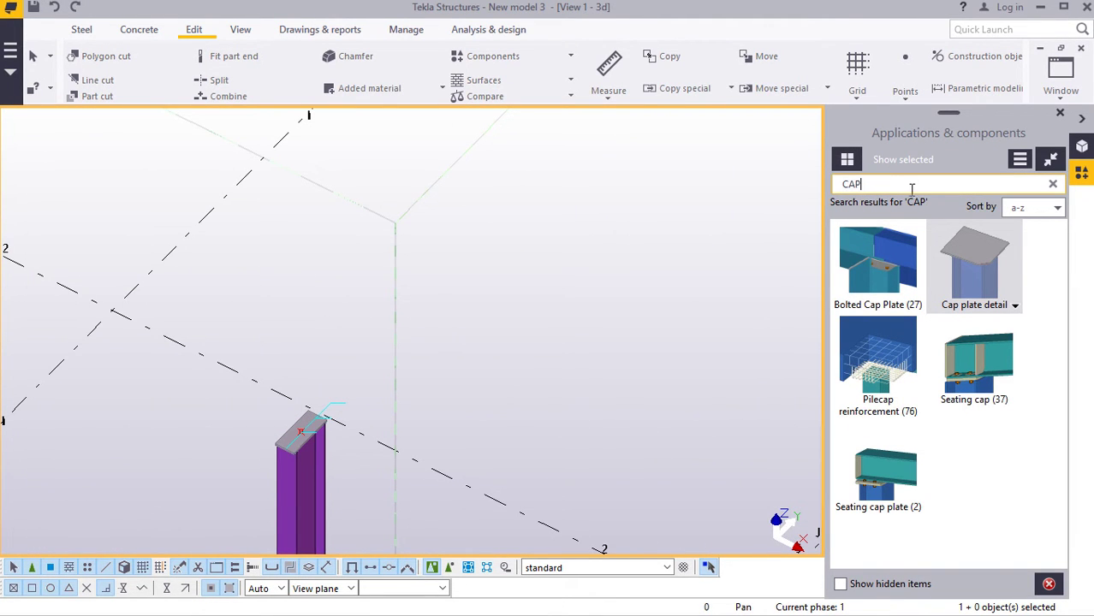
pyautogui.press('BackSpace')
pyautogui.press('BackSpace')
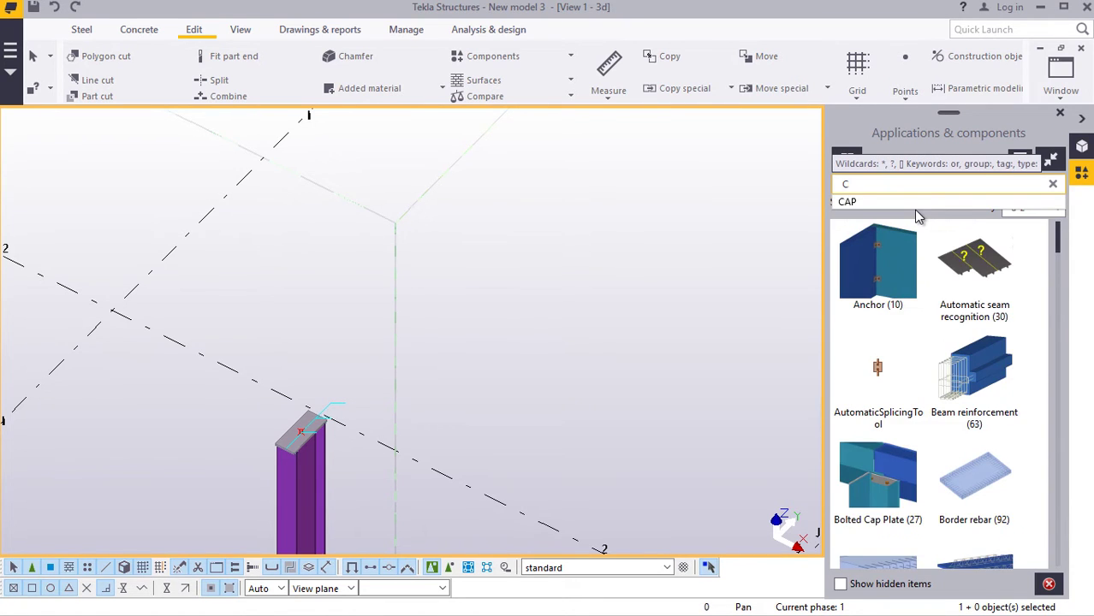
pyautogui.press('BackSpace')
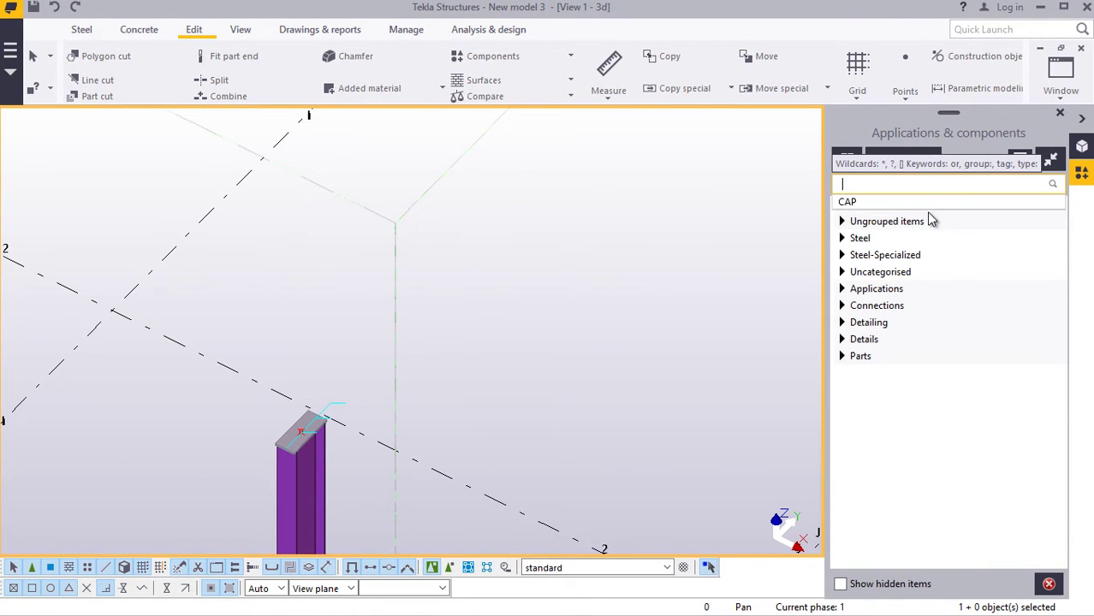
pyautogui.write('T')
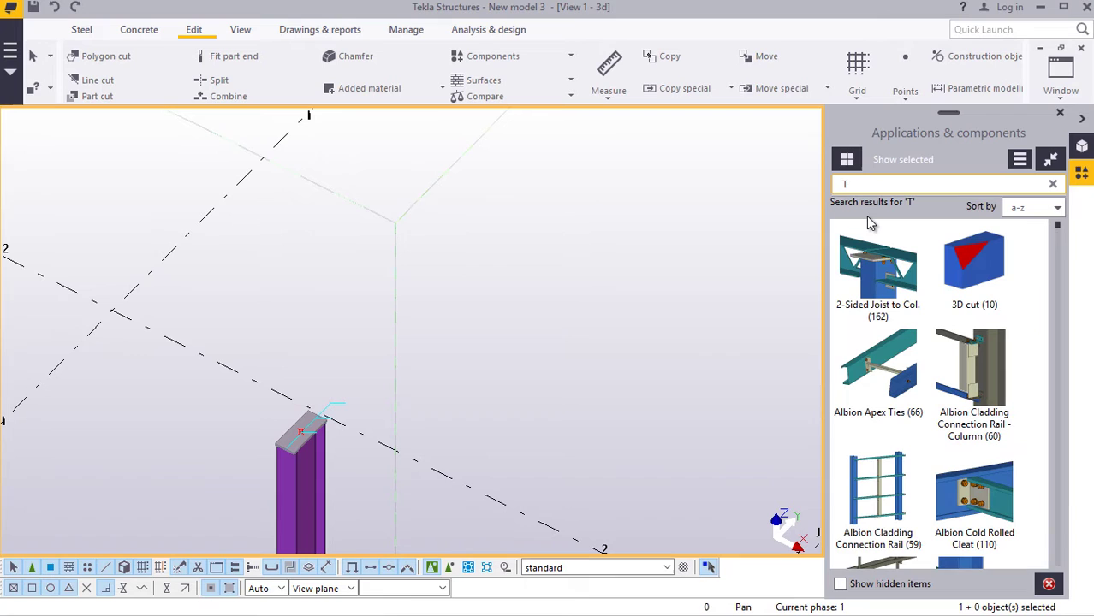
pyautogui.write('R')
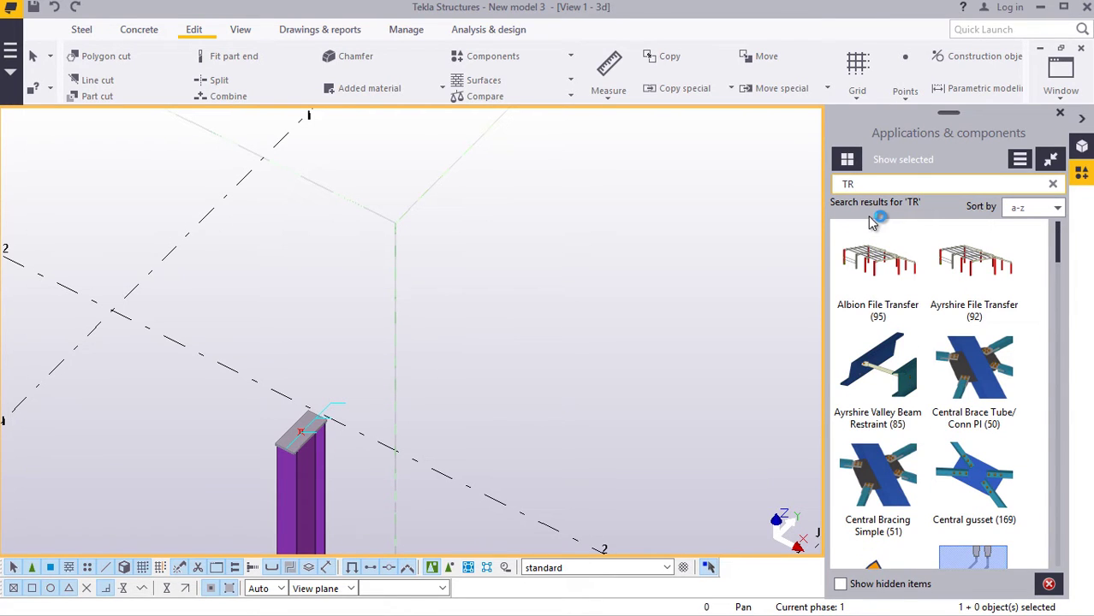
pyautogui.write('U')
pyautogui.click(892, 261)
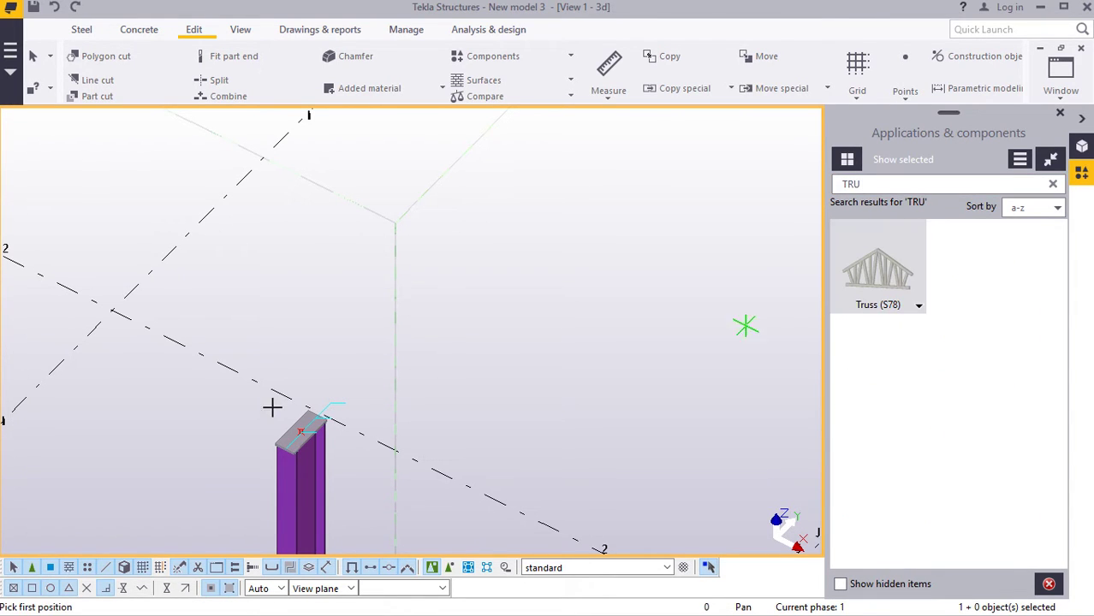
# Step: Pick the cap plate midpoint as the truss's first position, then zoom toward the next column
pyautogui.scroll(6, 295, 493)
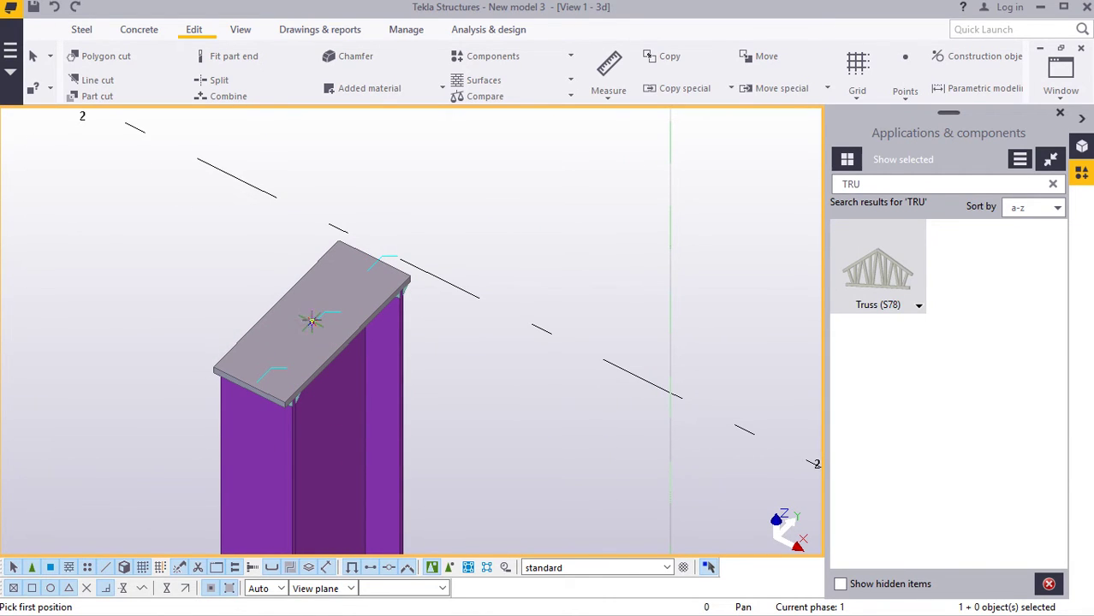
pyautogui.click(311, 321)
pyautogui.click(250, 390)
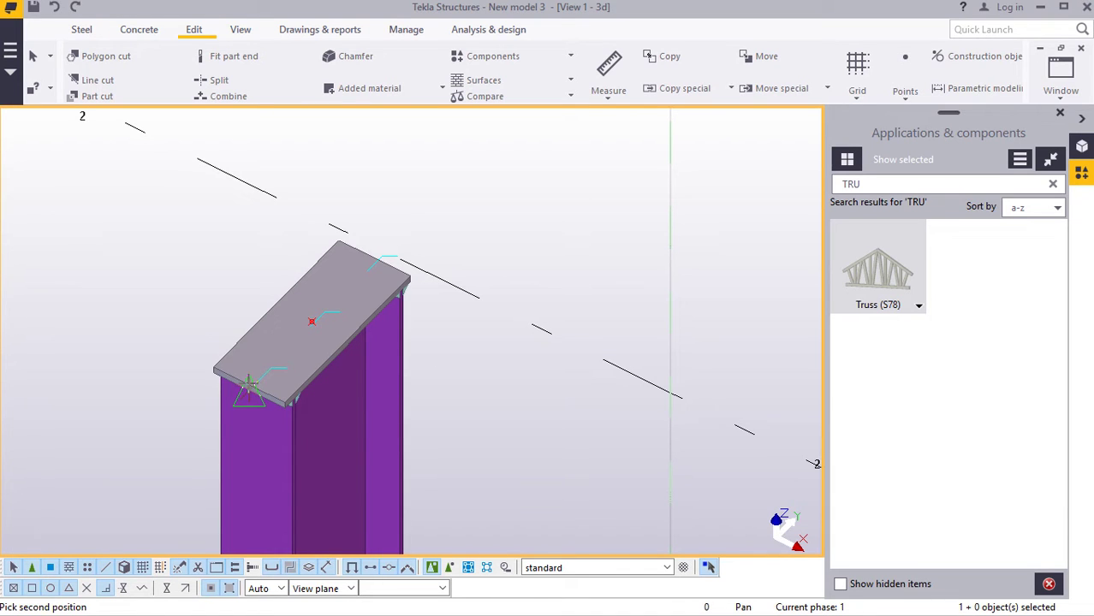
pyautogui.scroll(-5, 310, 376)
pyautogui.scroll(-4, 308, 441)
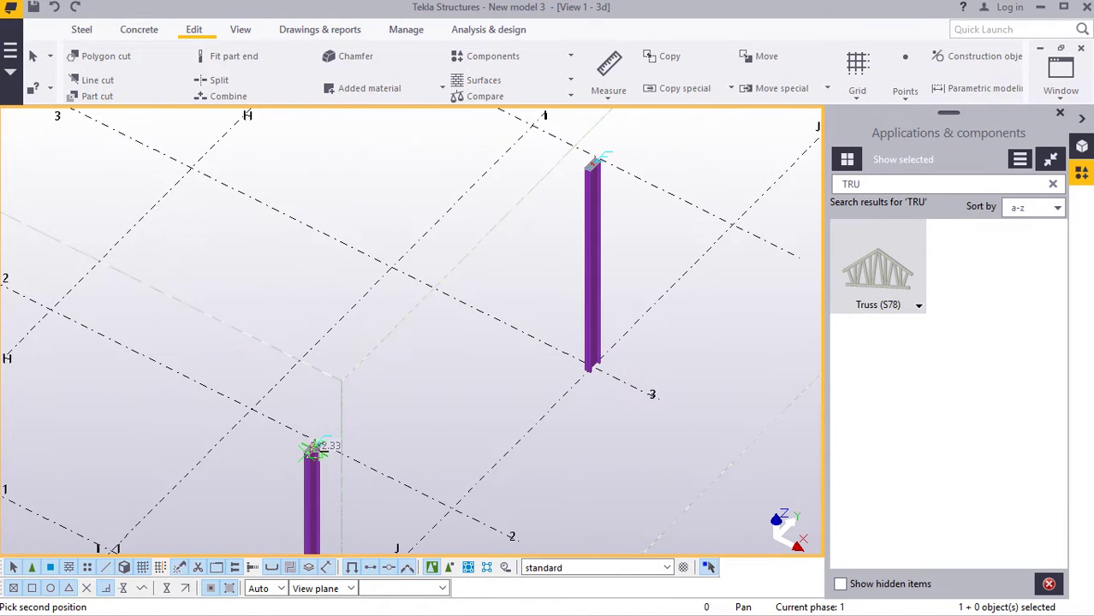
pyautogui.scroll(5, 510, 269)
pyautogui.scroll(6, 458, 272)
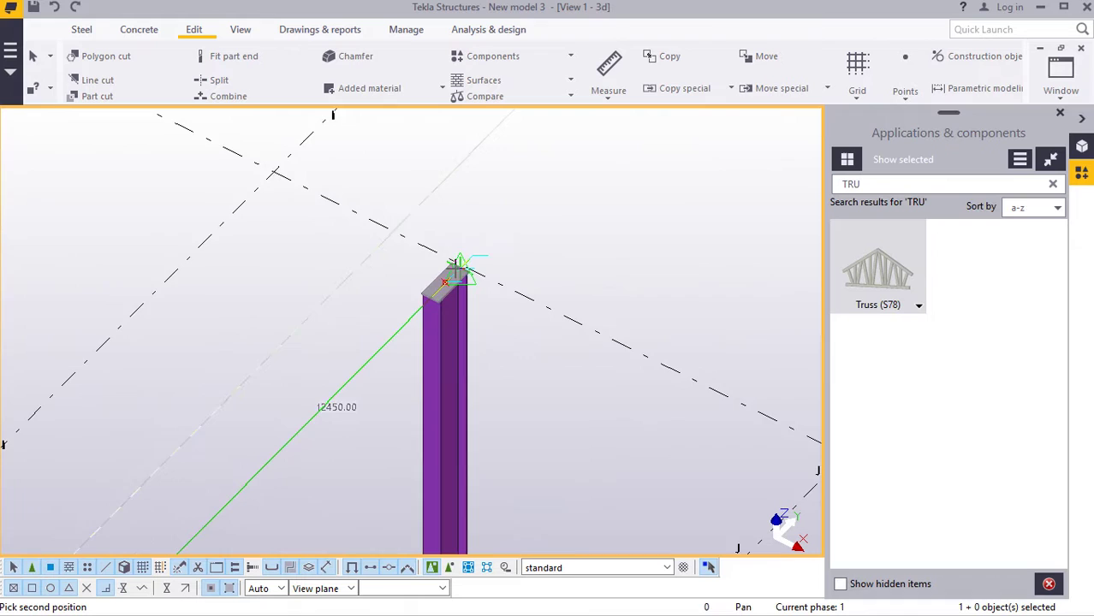
pyautogui.scroll(2, 408, 323)
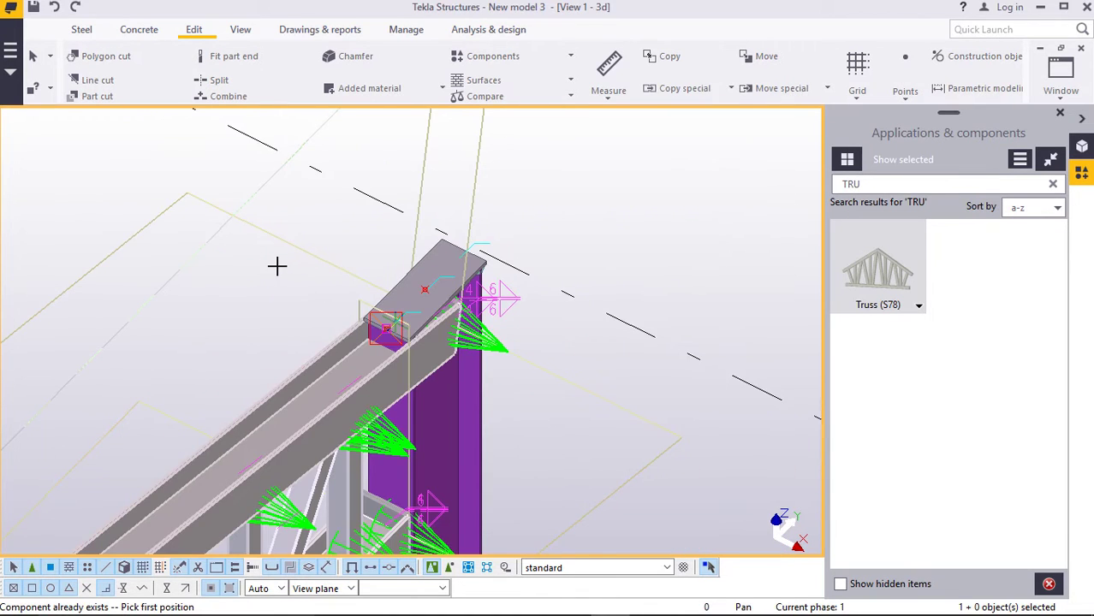
pyautogui.scroll(-3, 277, 266)
# Step: Interrupt the truss placement and close the Applications & components panel
pyautogui.rightClick(291, 272)
pyautogui.click(300, 276)
pyautogui.keyDown('ctrl'); pyautogui.moveTo(301, 283); pyautogui.dragTo(319, 451, button='middle'); pyautogui.keyUp('ctrl')
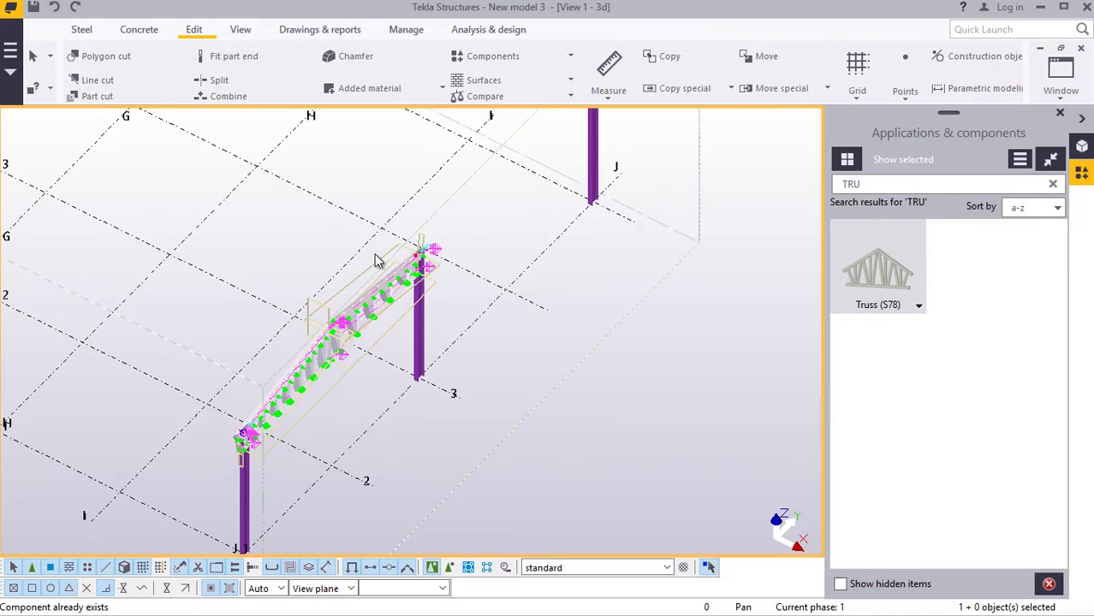
pyautogui.keyDown('ctrl'); pyautogui.moveTo(377, 261); pyautogui.dragTo(453, 270, button='middle'); pyautogui.keyUp('ctrl')
pyautogui.click(1060, 114)
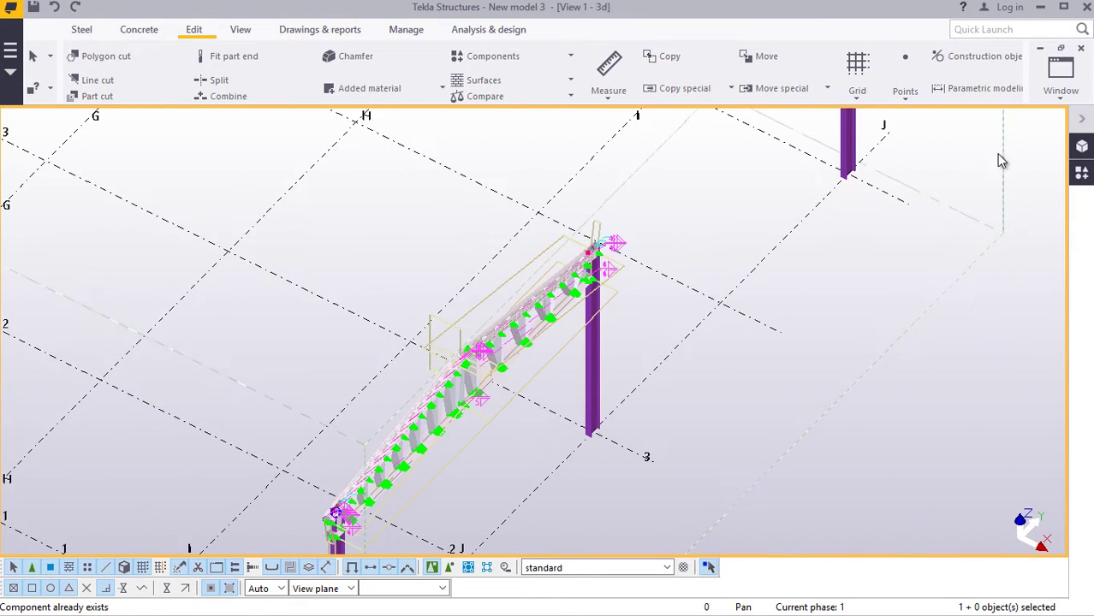
# Step: Rotate the view and zoom in on the truss's column-top joint
pyautogui.keyDown('ctrl'); pyautogui.moveTo(999, 161); pyautogui.dragTo(458, 159, button='middle'); pyautogui.keyUp('ctrl')
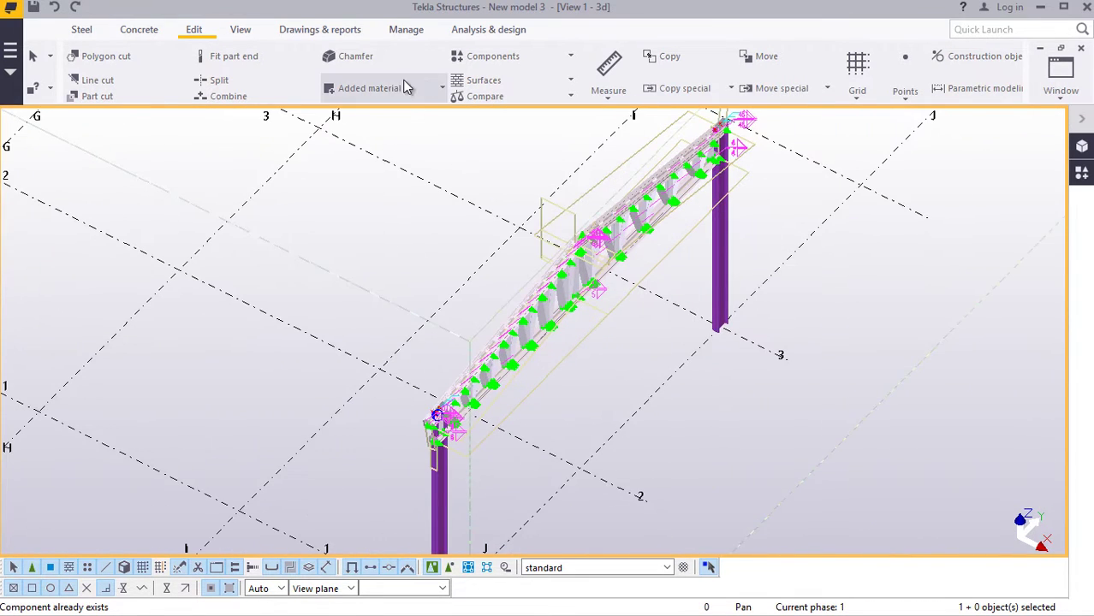
pyautogui.click(241, 31)
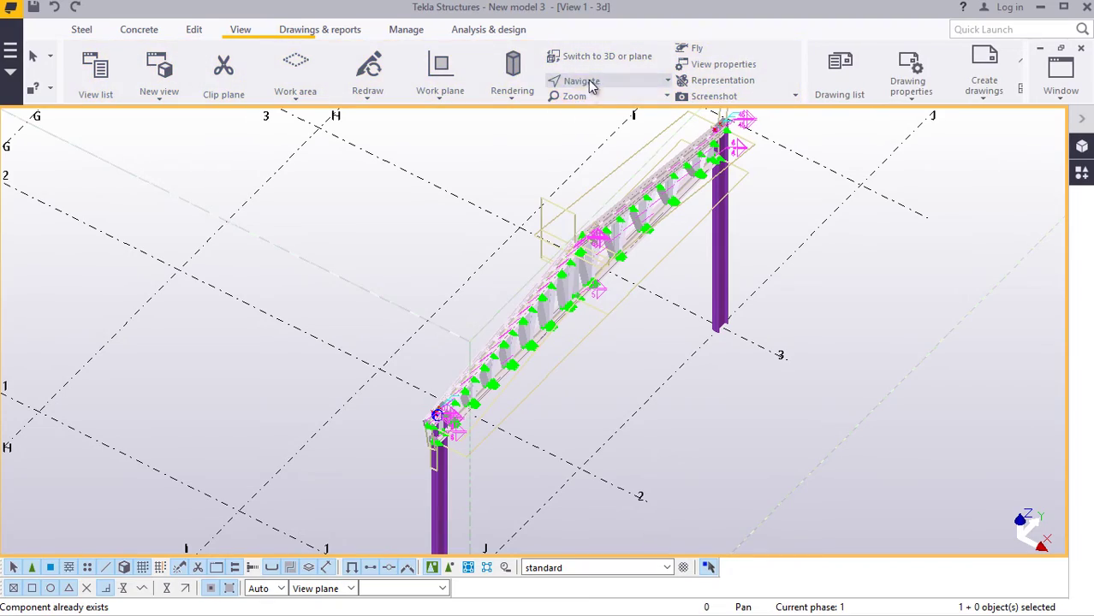
pyautogui.click(576, 81)
pyautogui.click(604, 105)
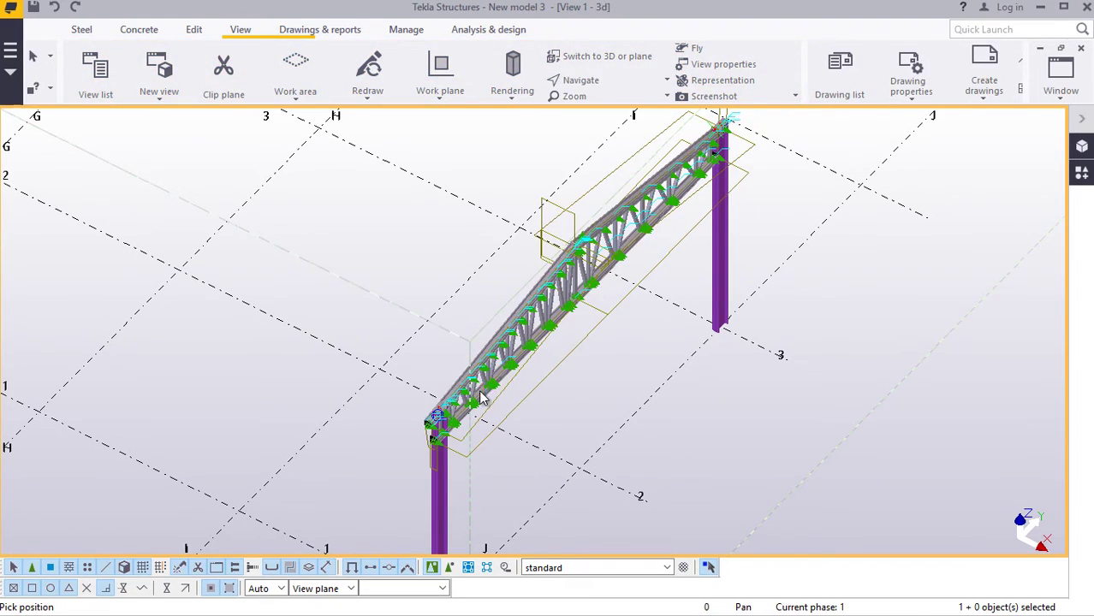
pyautogui.keyDown('ctrl'); pyautogui.moveTo(481, 396); pyautogui.dragTo(451, 413, button='middle'); pyautogui.keyUp('ctrl')
pyautogui.scroll(10, 451, 413)
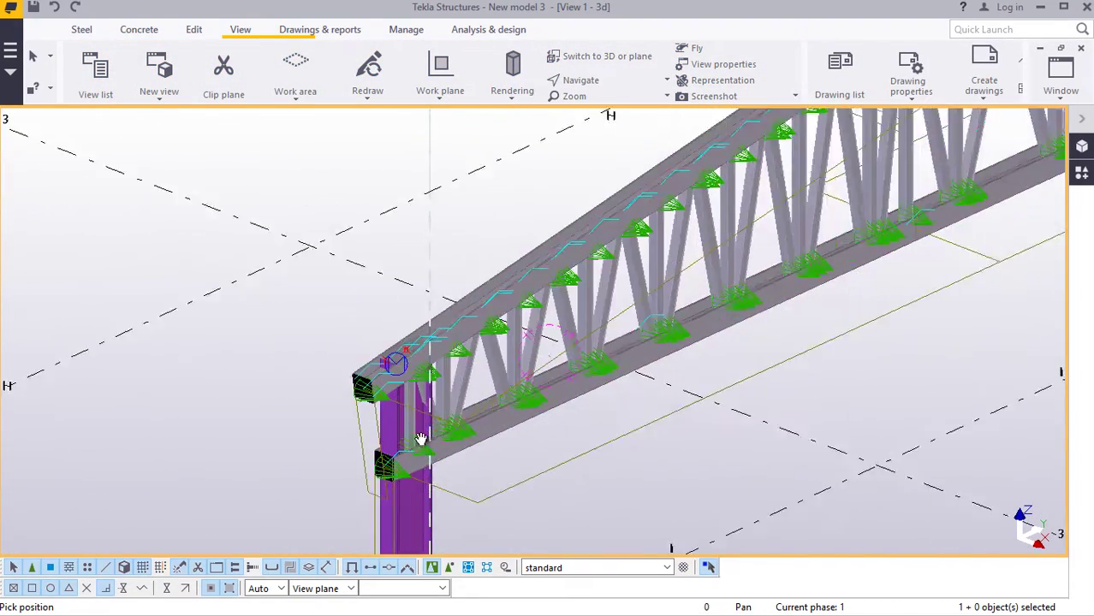
pyautogui.scroll(10, 459, 366)
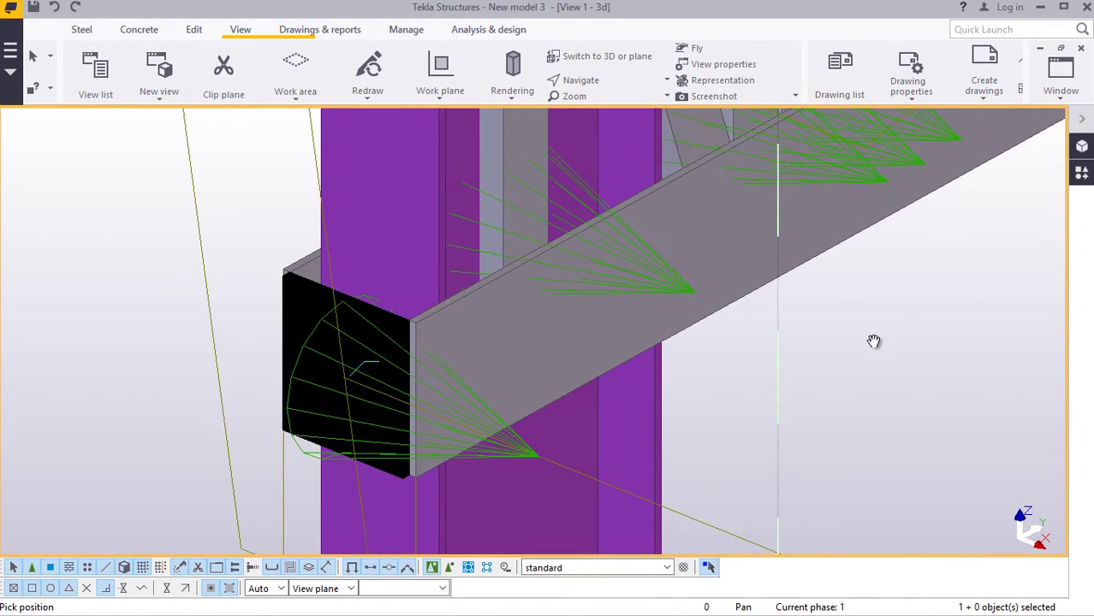
# Step: Move the selected truss end connection from its origin point onto the column's cap plate
pyautogui.rightClick(895, 318)
pyautogui.click(840, 238)
pyautogui.rightClick(843, 239)
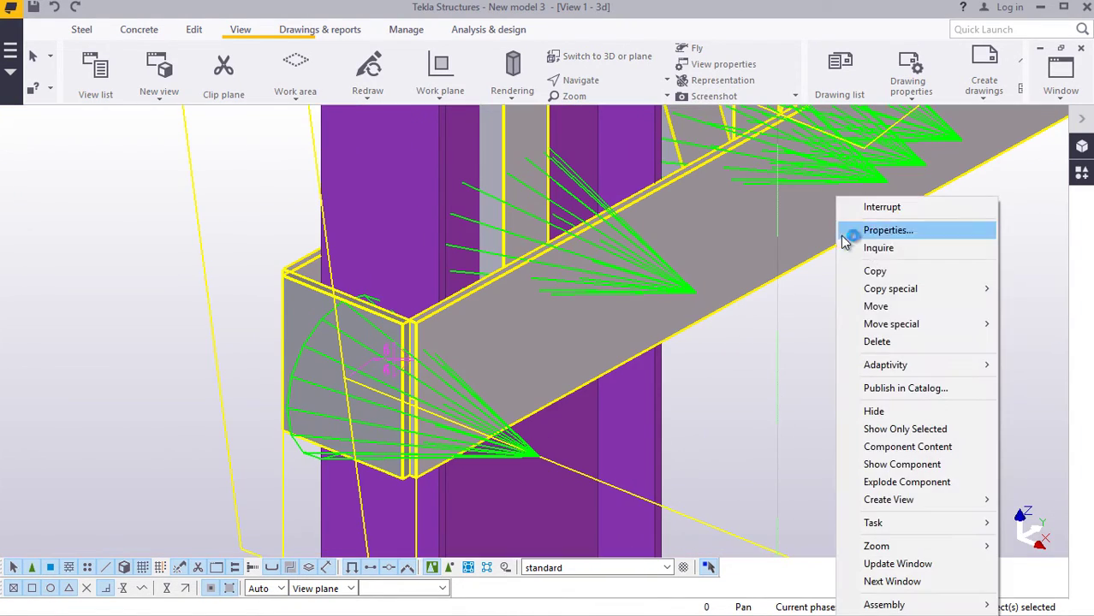
pyautogui.click(877, 306)
pyautogui.scroll(5, 332, 462)
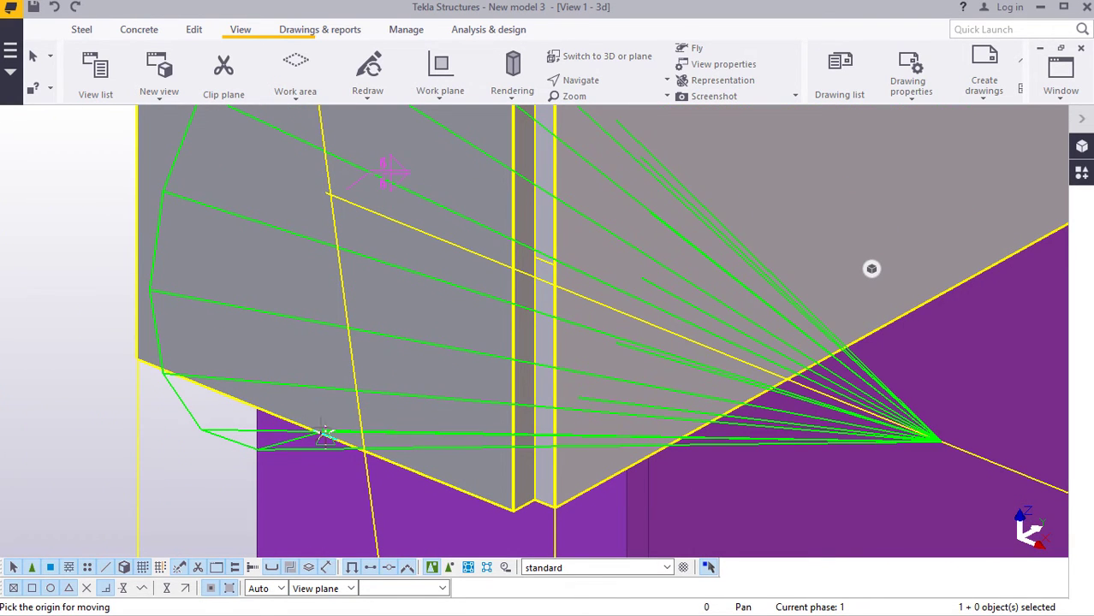
pyautogui.click(323, 437)
pyautogui.scroll(-6, 452, 380)
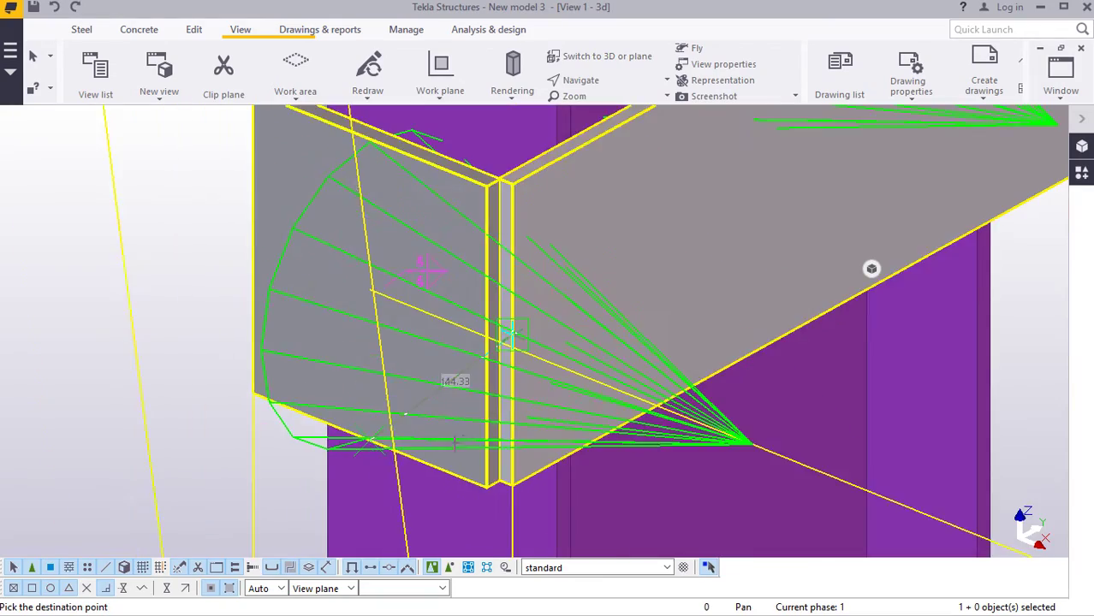
pyautogui.scroll(8, 448, 211)
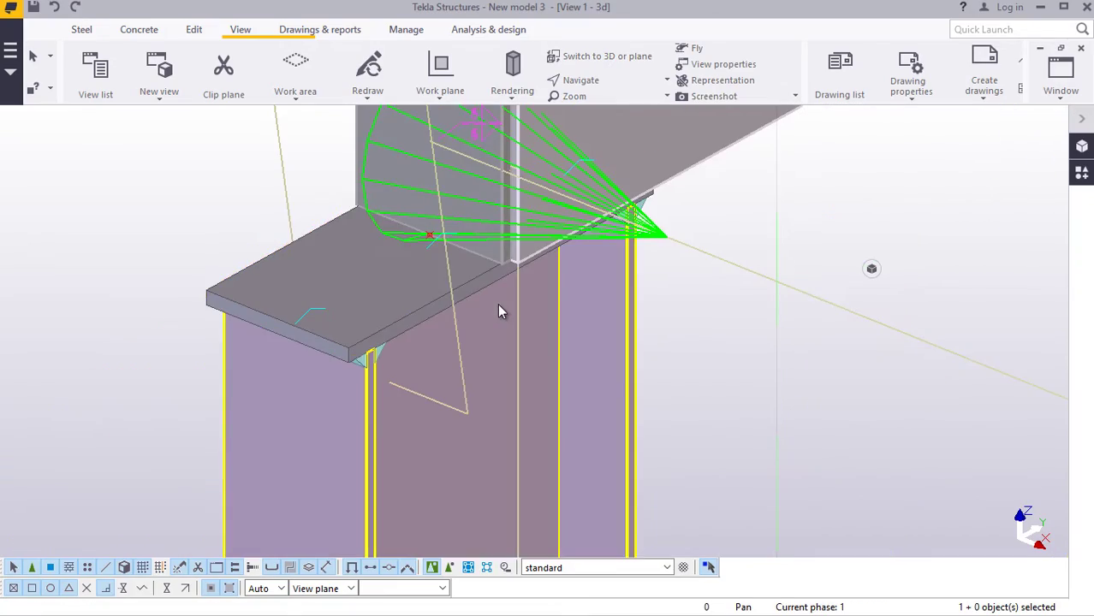
pyautogui.scroll(-2, 330, 414)
pyautogui.scroll(-6, 330, 413)
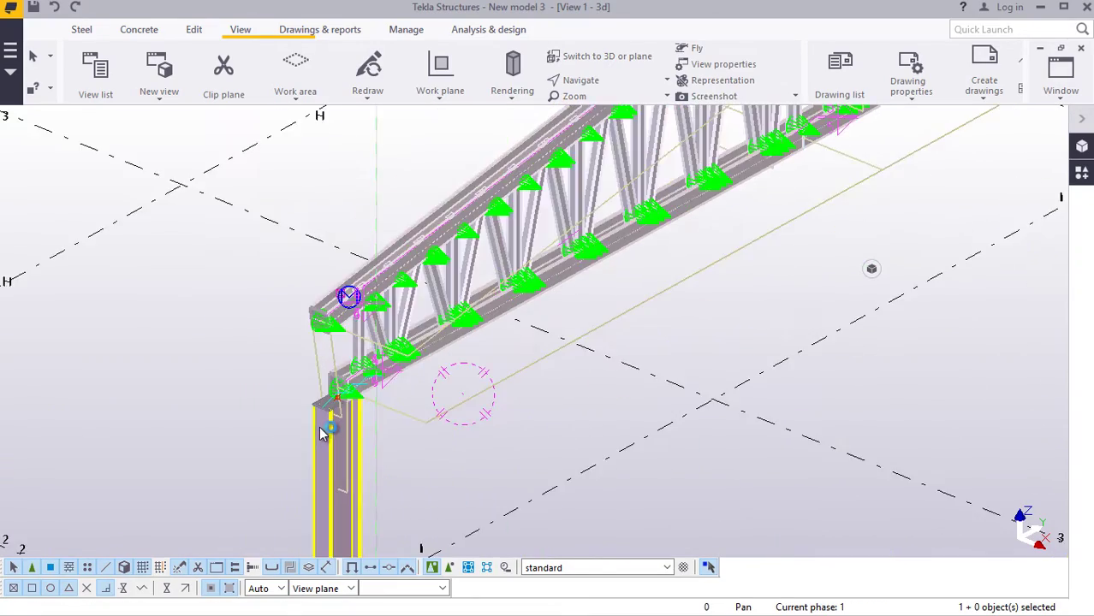
pyautogui.scroll(4, 445, 351)
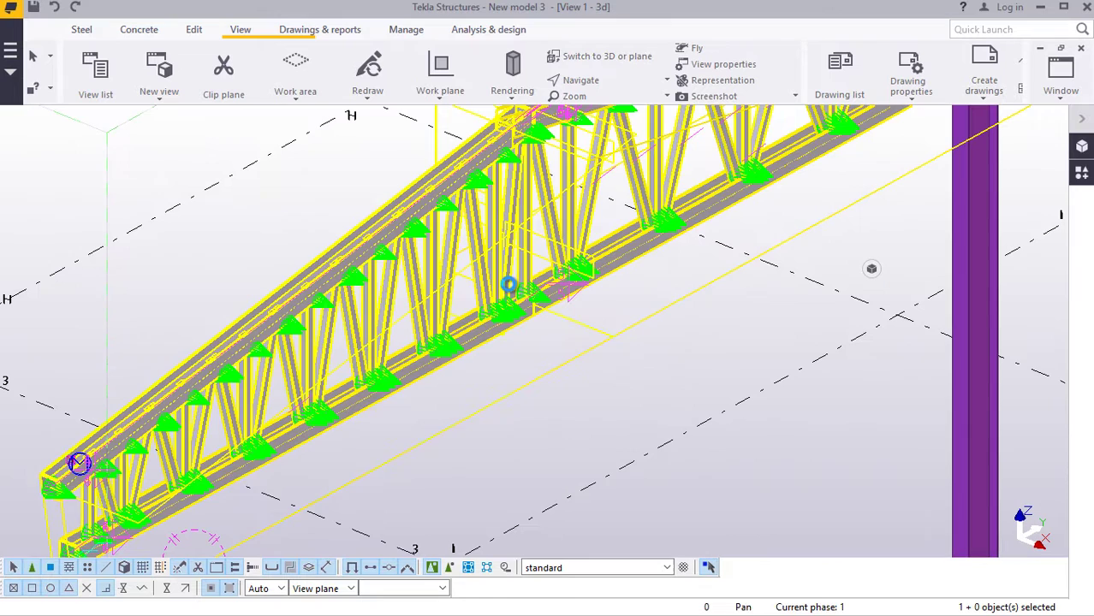
# Step: In the Truss (S78) properties, change the 300.00 dimensions to 50 and the 240.00/200.00 dimensions to 100
pyautogui.doubleClick(587, 307)
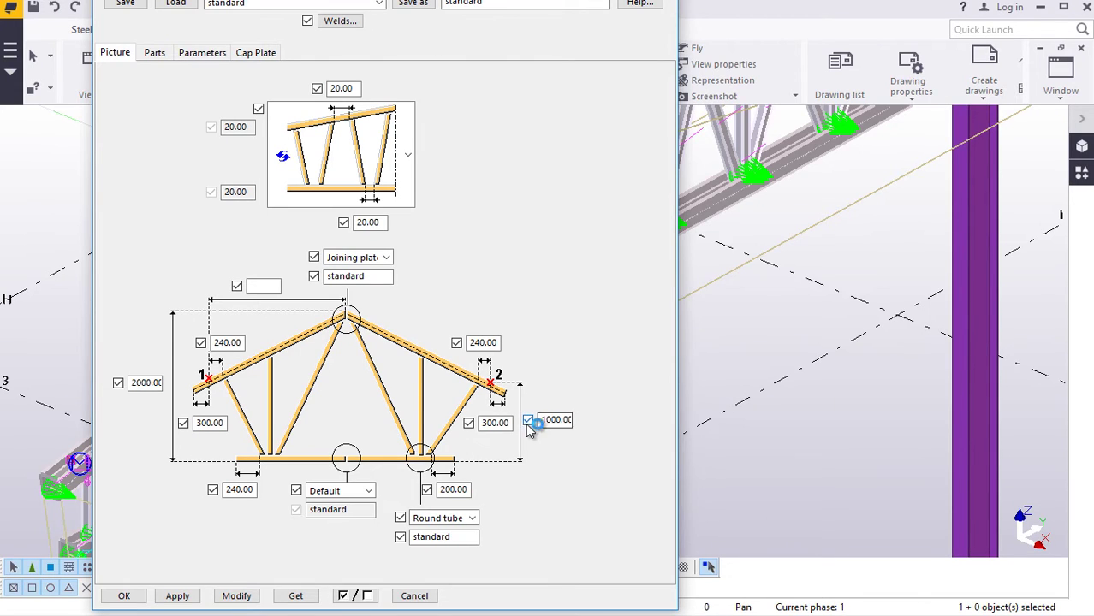
pyautogui.click(495, 422)
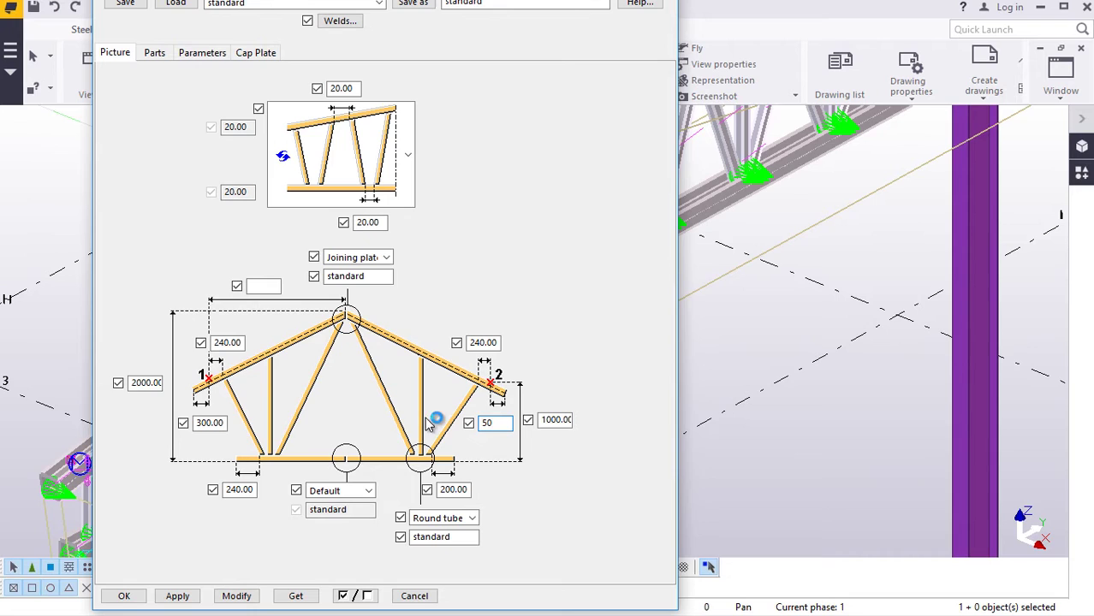
pyautogui.click(500, 343)
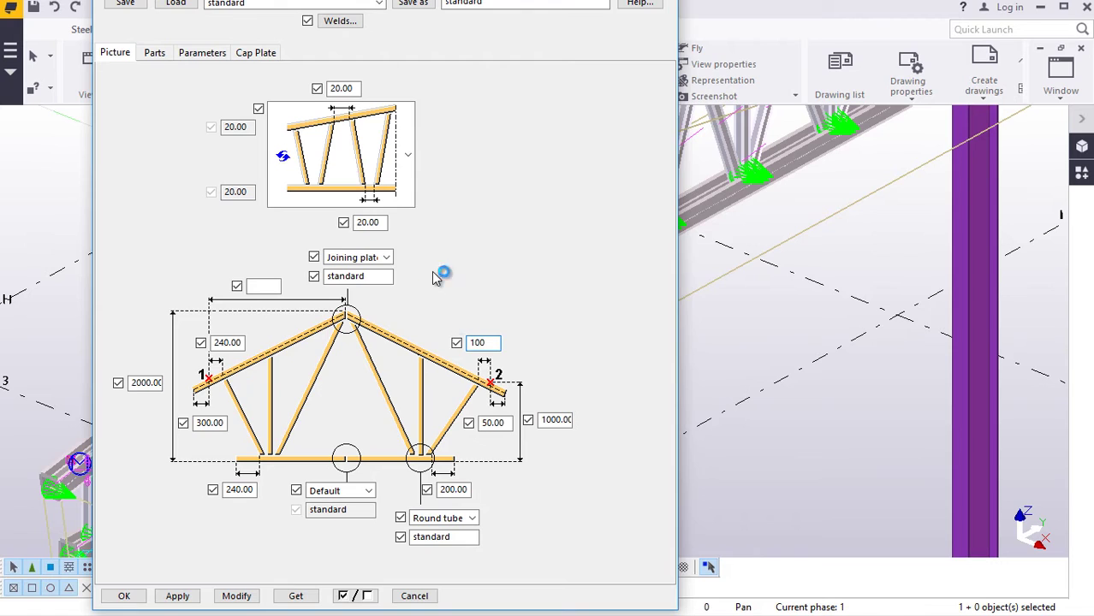
pyautogui.doubleClick(453, 490)
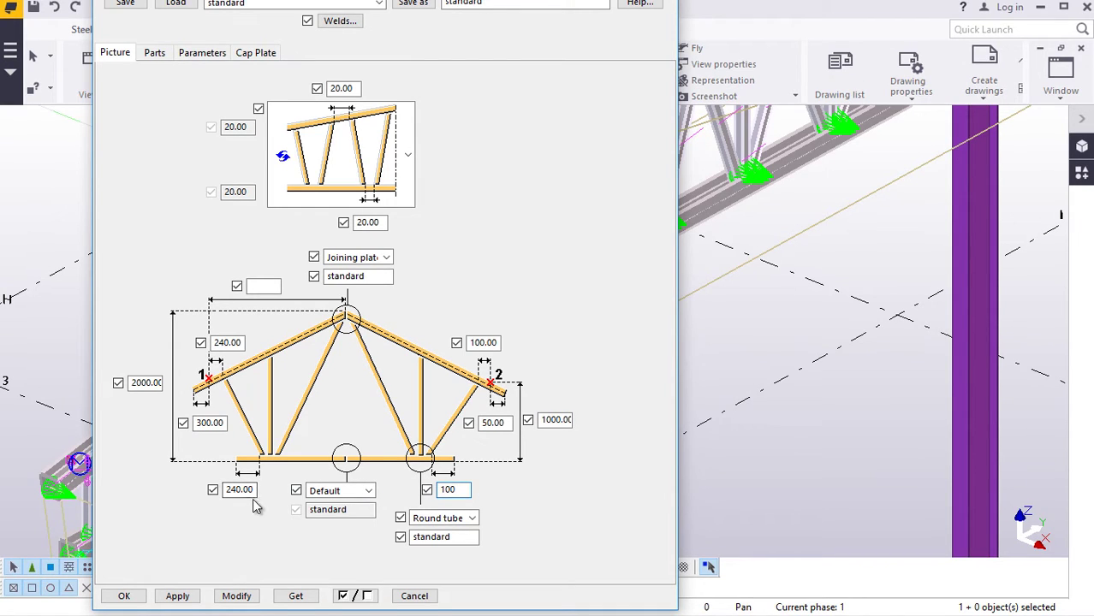
pyautogui.moveTo(251, 490); pyautogui.dragTo(231, 489)
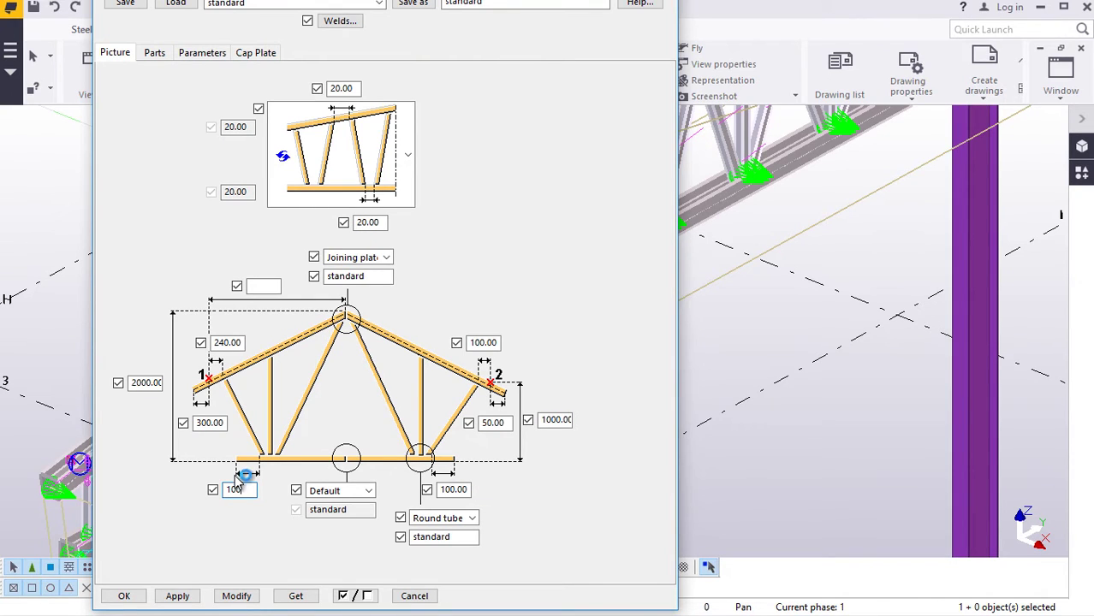
pyautogui.moveTo(228, 423); pyautogui.dragTo(172, 421)
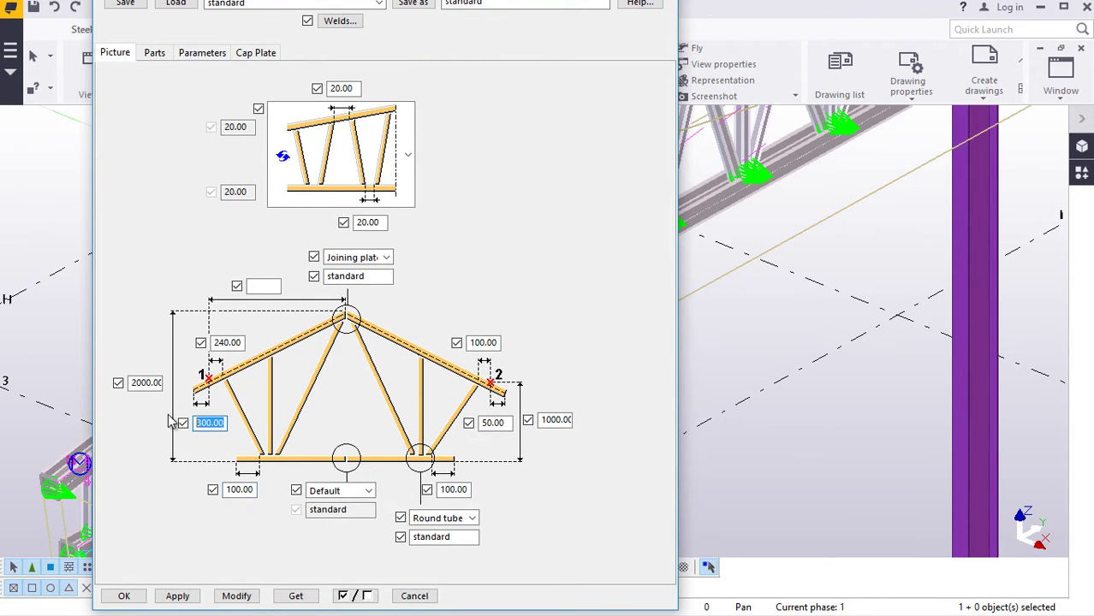
pyautogui.write('50')
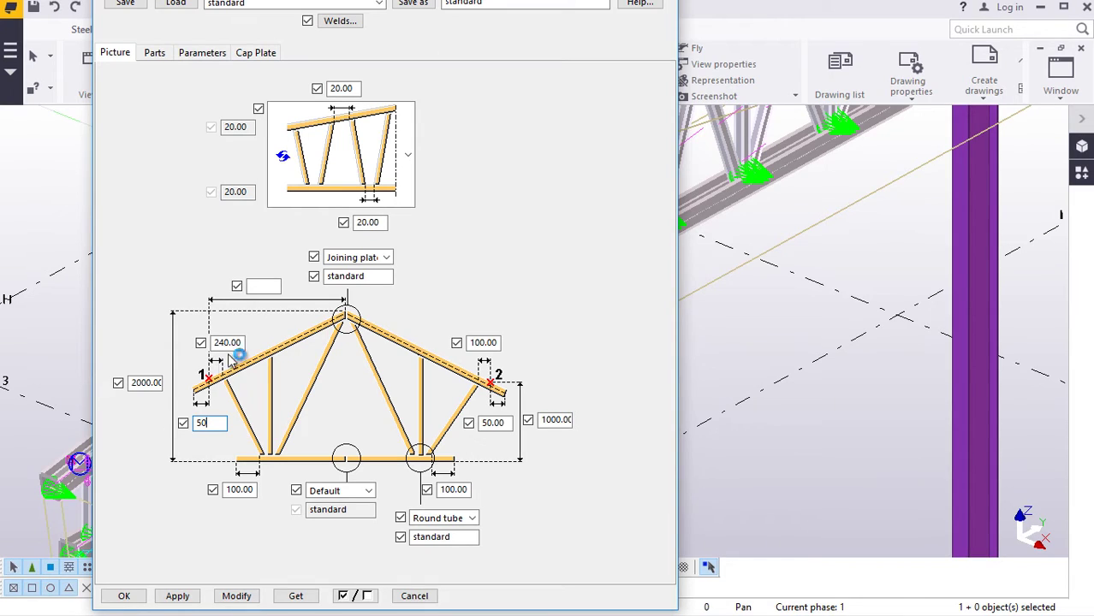
pyautogui.moveTo(245, 342); pyautogui.dragTo(199, 347)
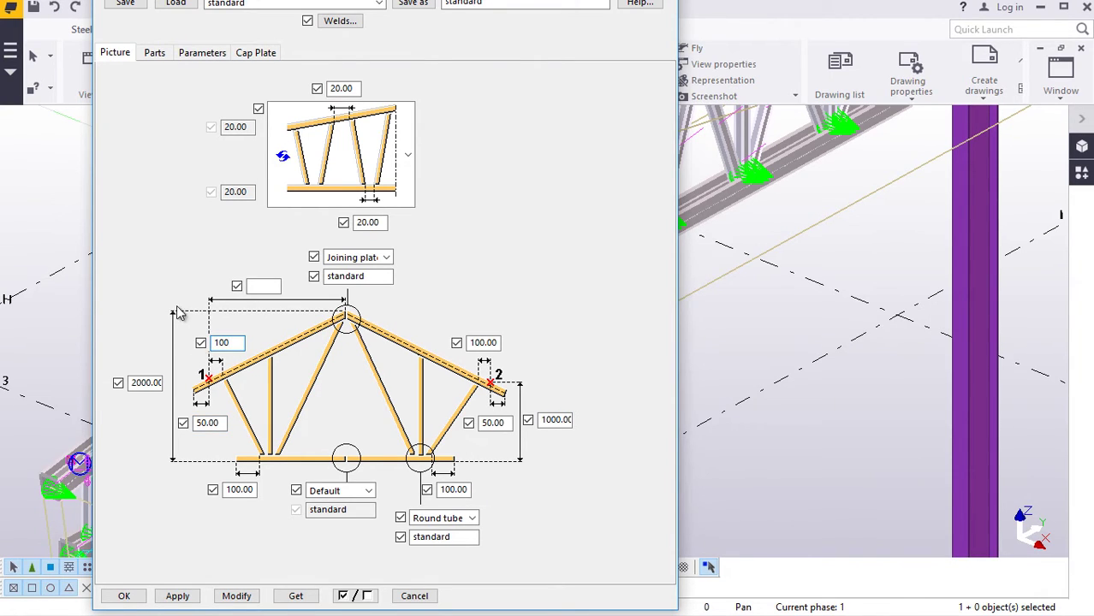
pyautogui.click(158, 54)
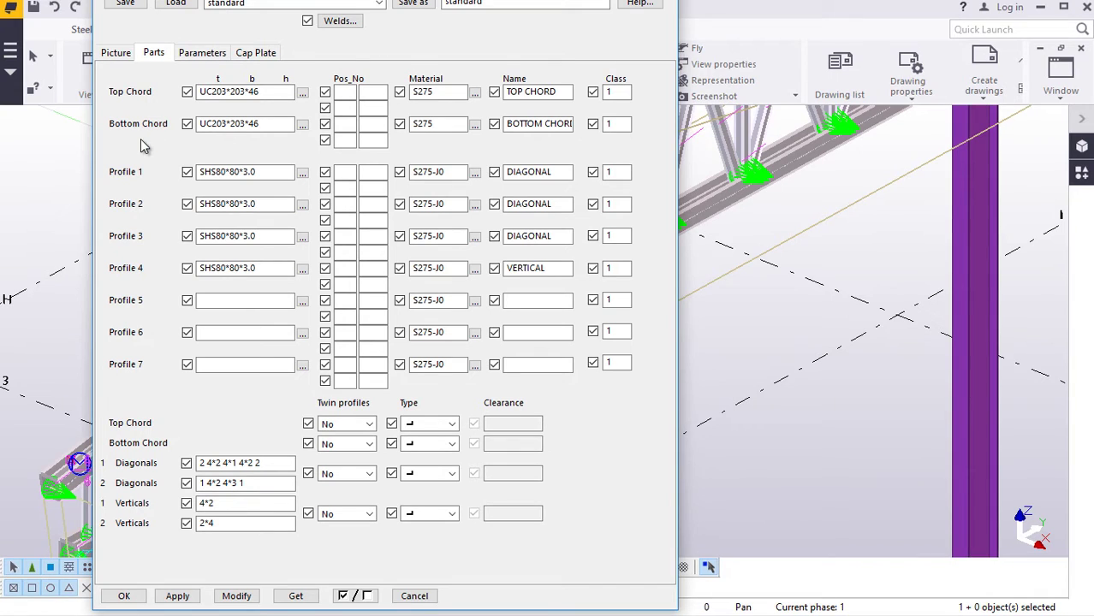
# Step: Set the top chord profile to RSA75*50*8 from the RSA's > 75 catalog group
pyautogui.click(303, 92)
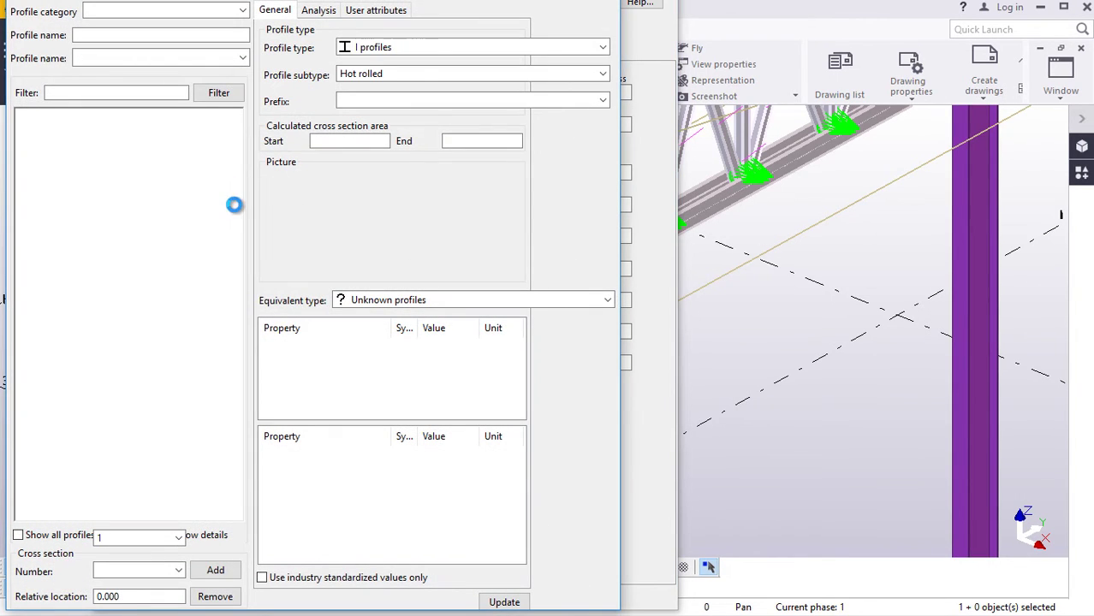
pyautogui.scroll(-5, 89, 310)
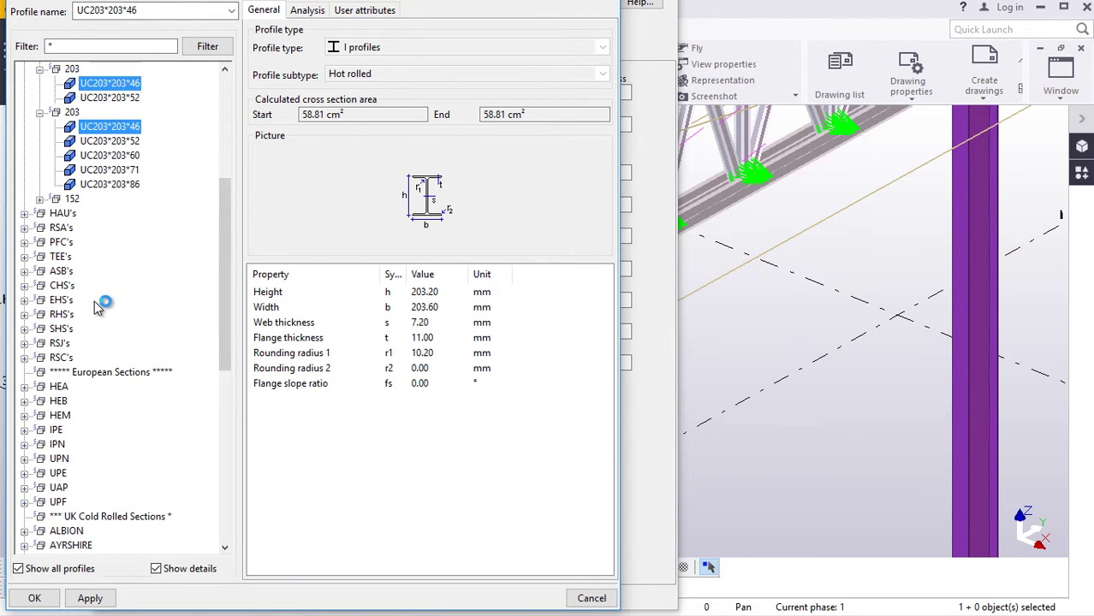
pyautogui.click(25, 228)
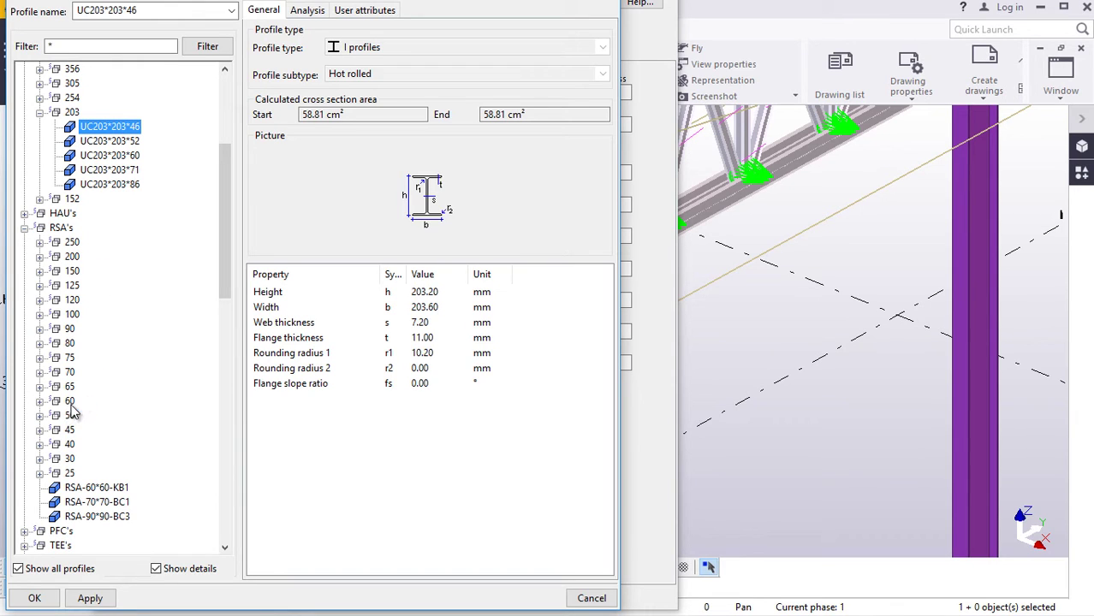
pyautogui.click(39, 358)
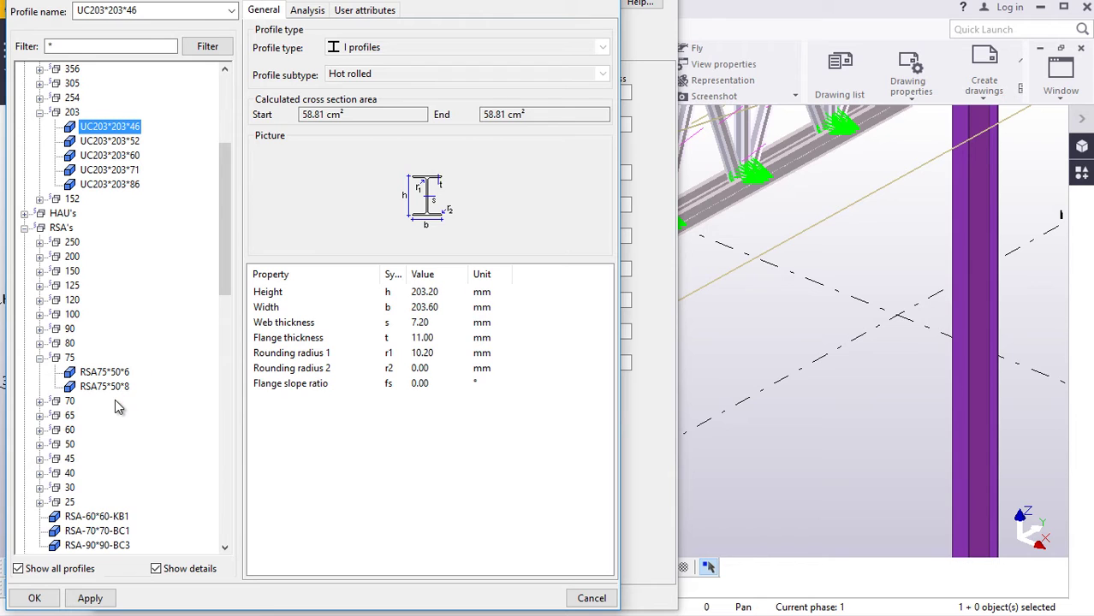
pyautogui.click(119, 391)
pyautogui.click(86, 599)
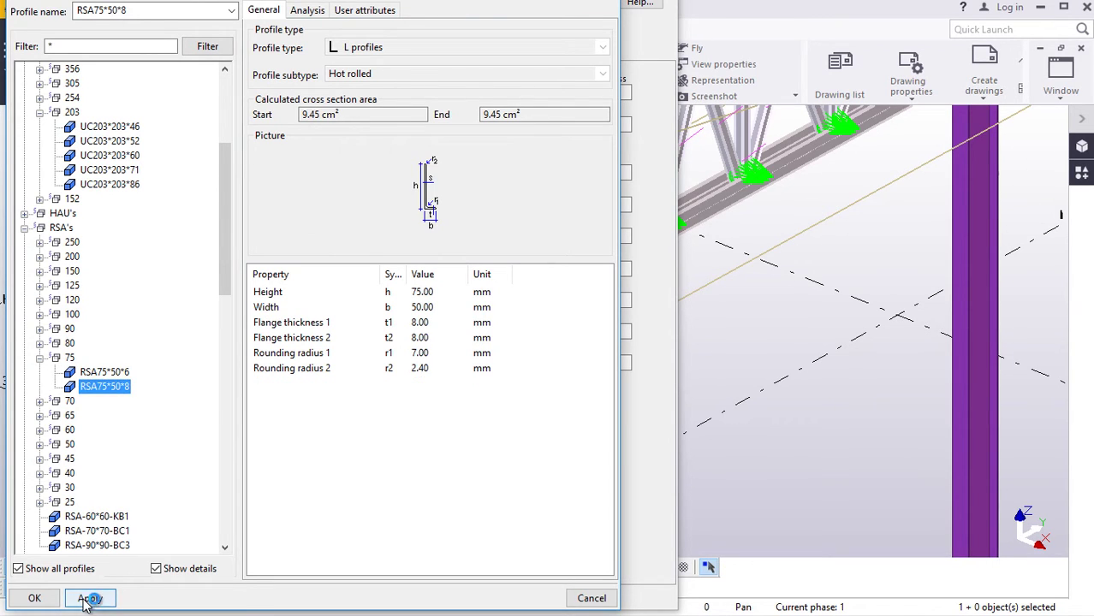
pyautogui.click(35, 598)
# Step: Set the bottom chord profile to RSA75*50*8
pyautogui.click(303, 125)
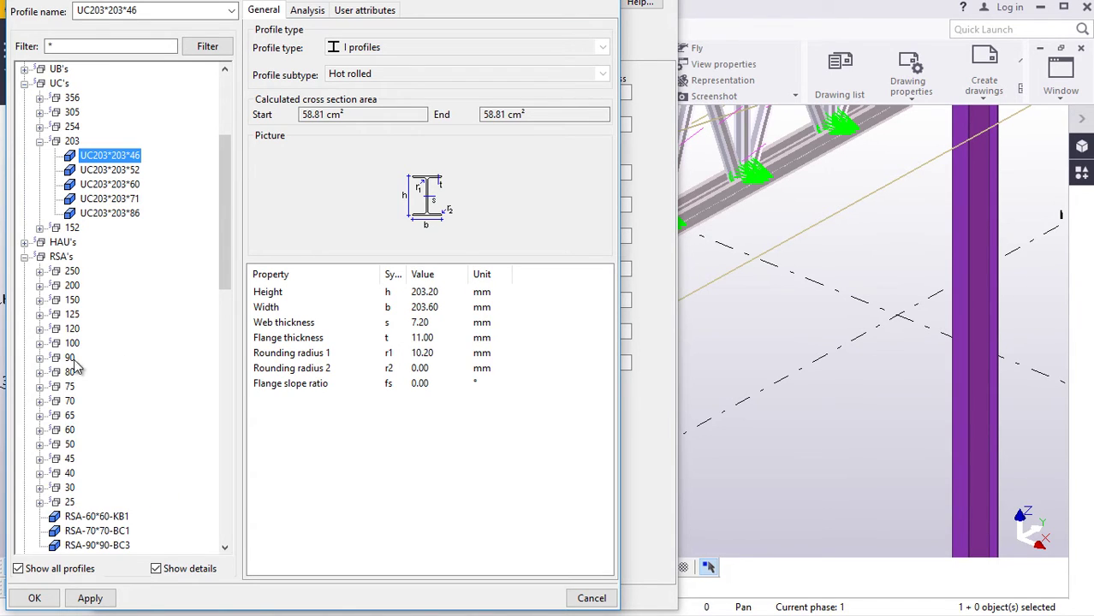
pyautogui.click(39, 386)
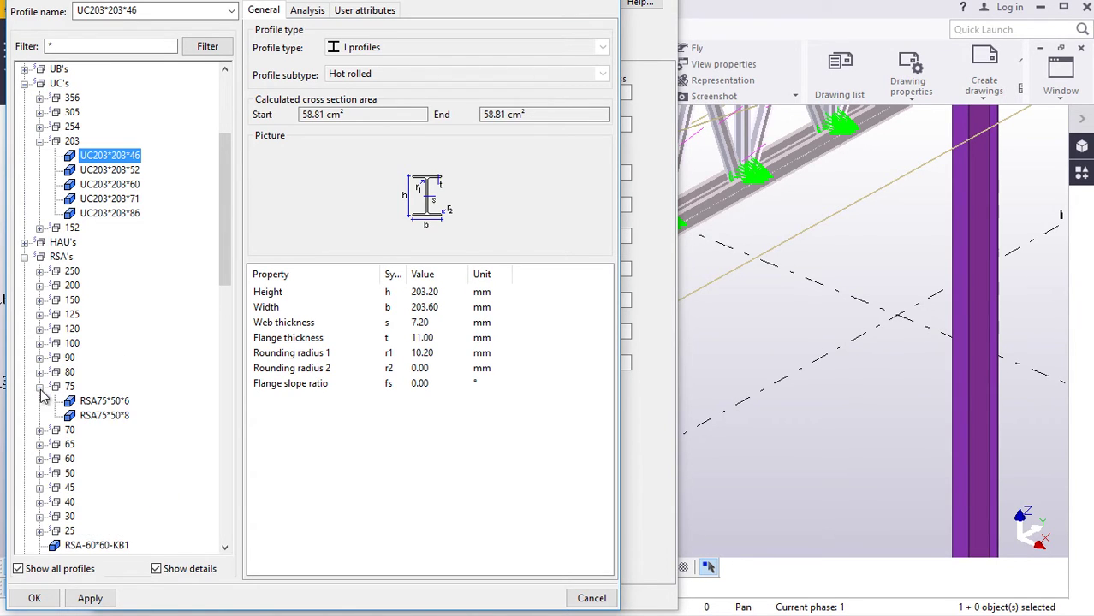
pyautogui.click(120, 416)
pyautogui.click(90, 598)
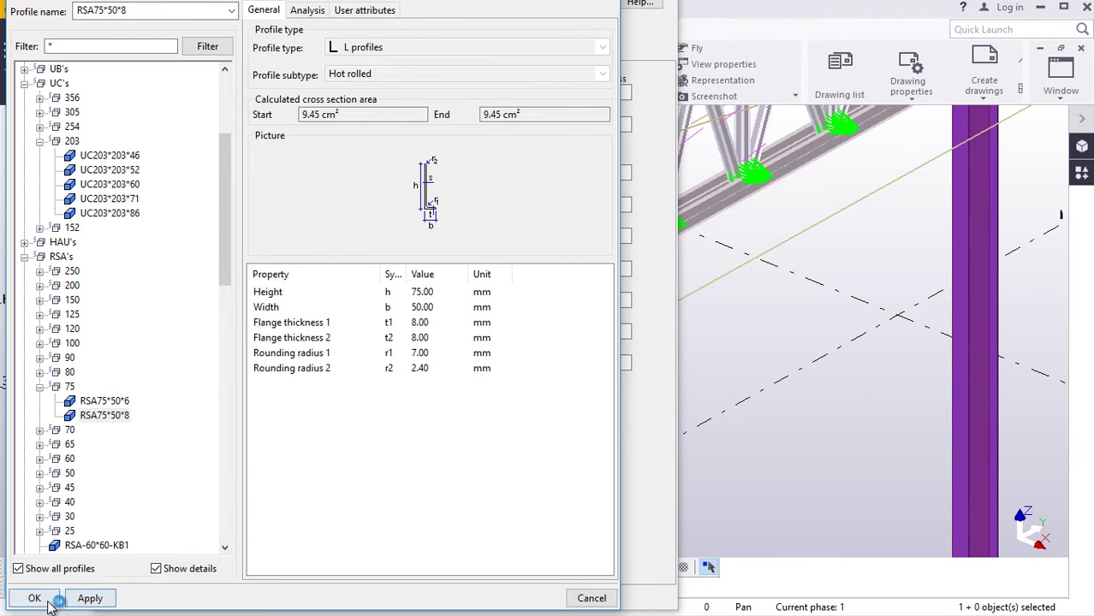
pyautogui.click(34, 598)
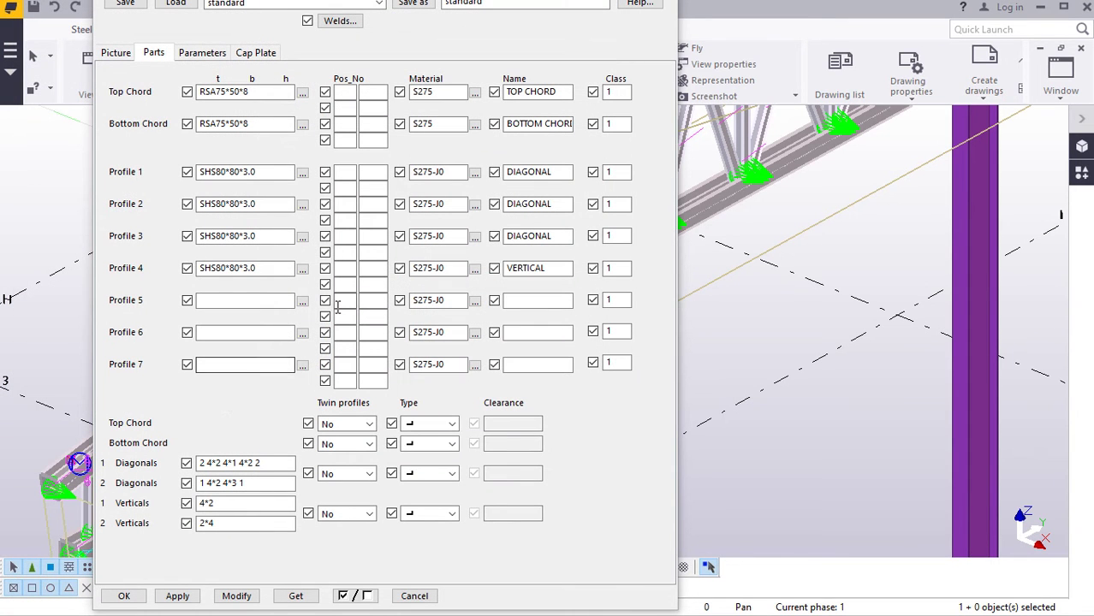
# Step: Set Profile 1 to SHS60*60*8.0 from the profile catalog
pyautogui.click(302, 173)
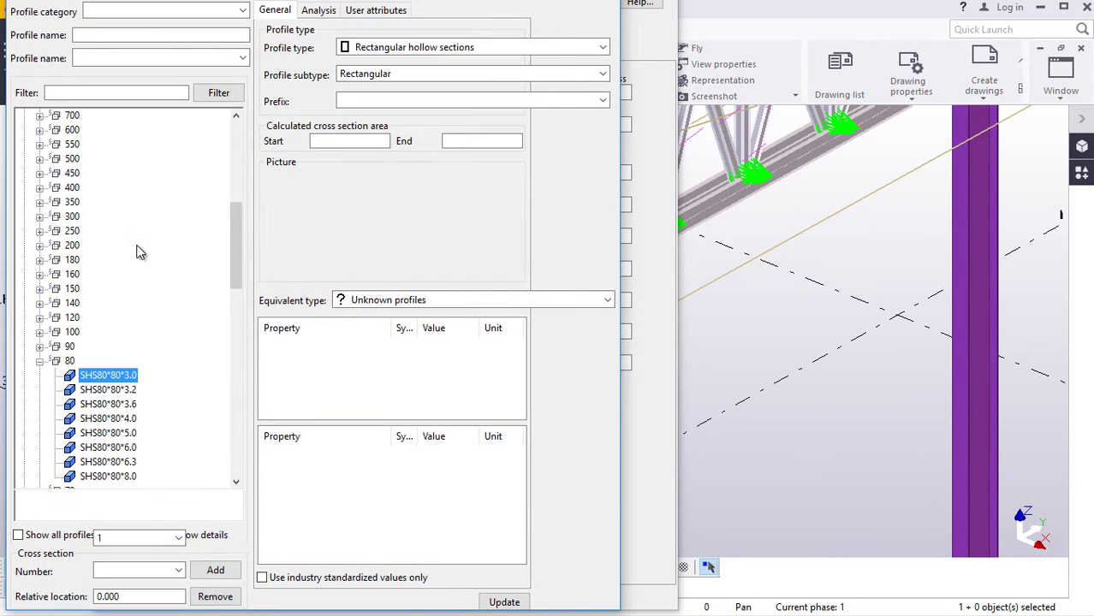
pyautogui.scroll(-3, 101, 360)
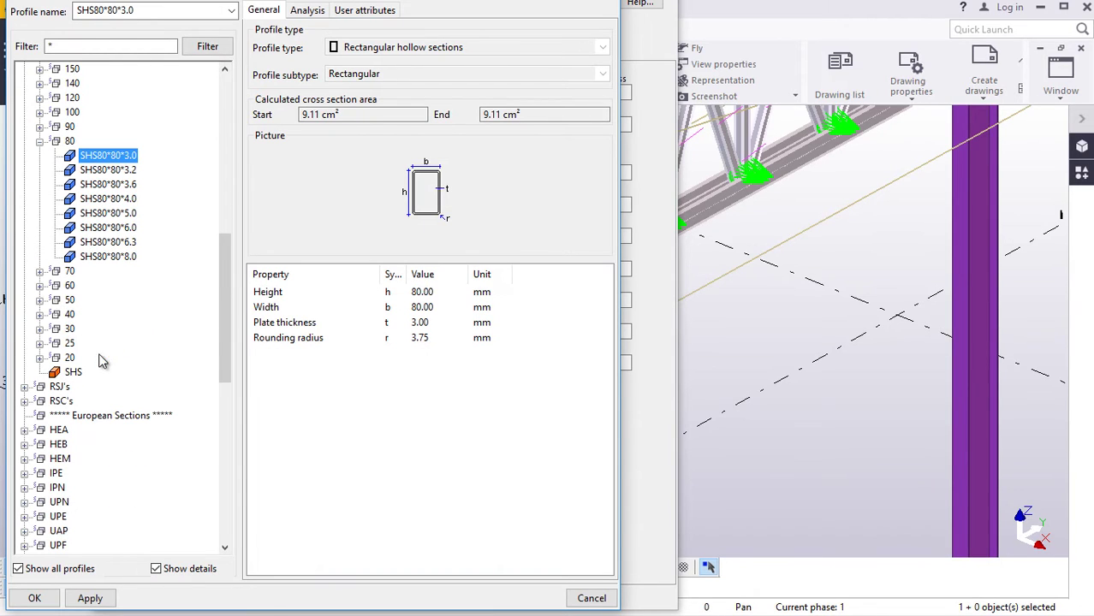
pyautogui.click(39, 285)
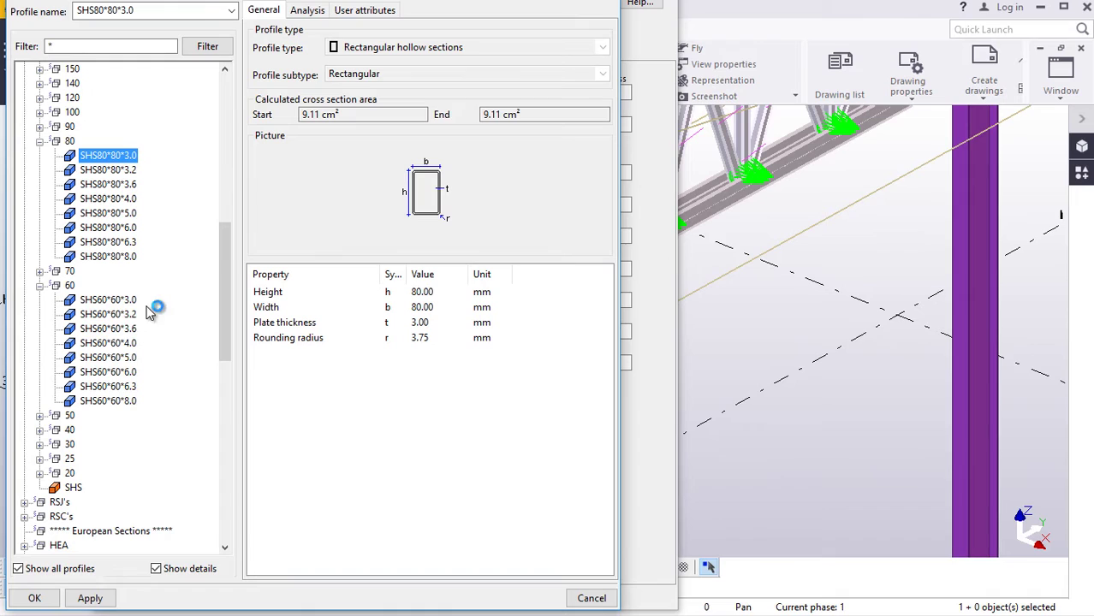
pyautogui.click(114, 403)
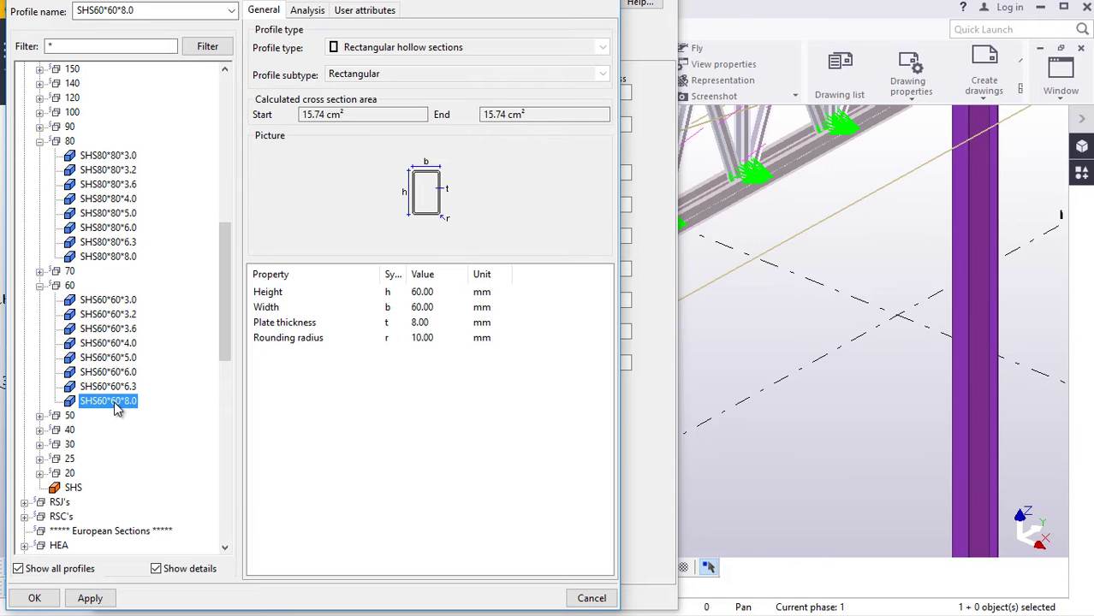
pyautogui.click(89, 599)
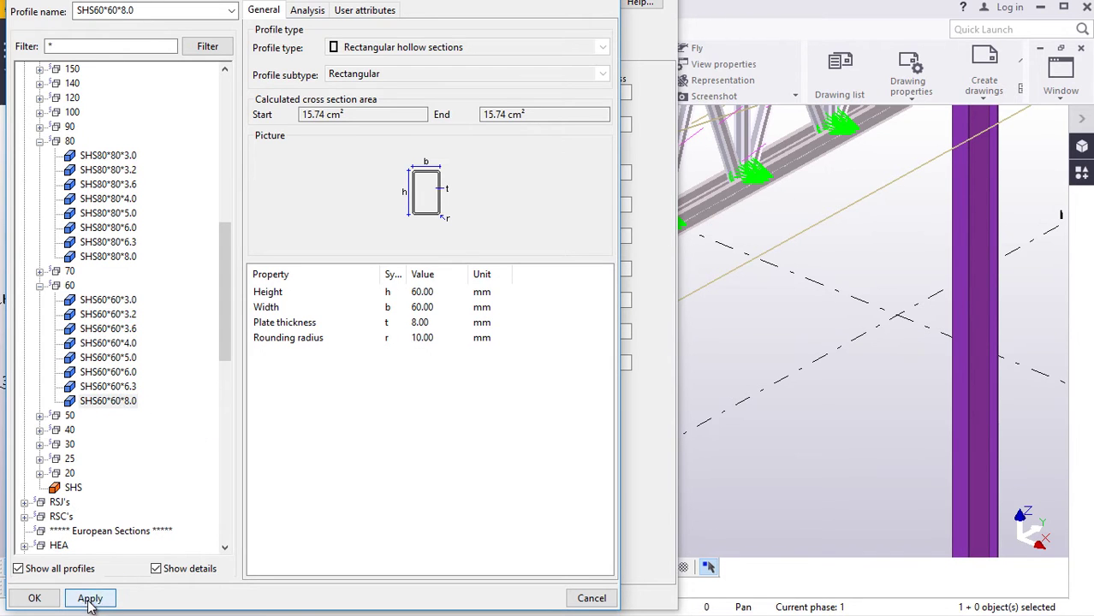
pyautogui.click(35, 598)
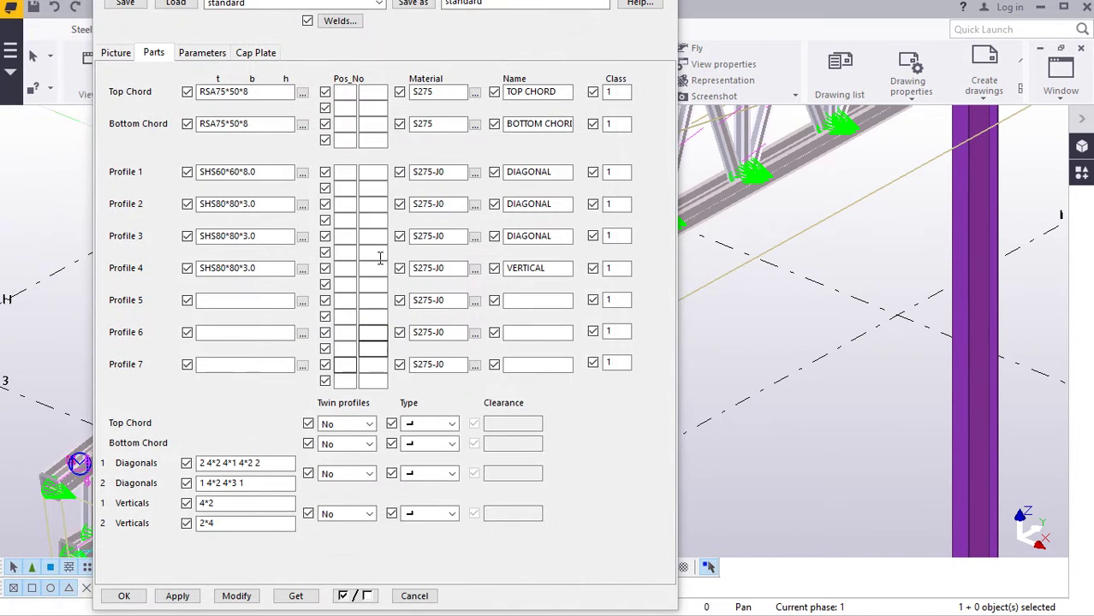
# Step: Set Profile 2 to RSA60*60*8 from the RSA's > 60 angle group
pyautogui.click(303, 206)
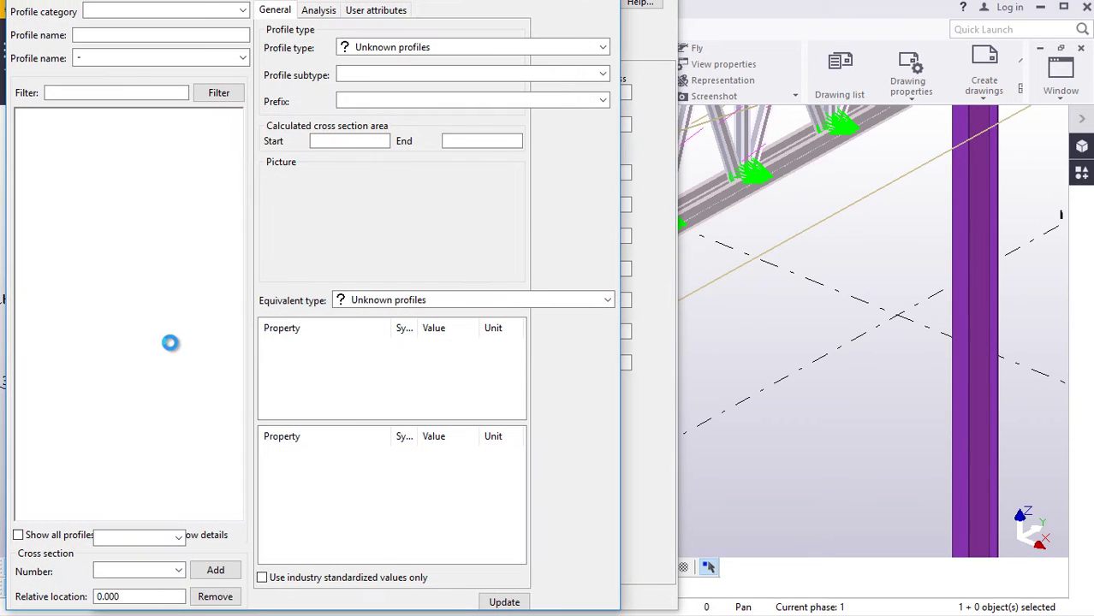
pyautogui.scroll(-3, 109, 294)
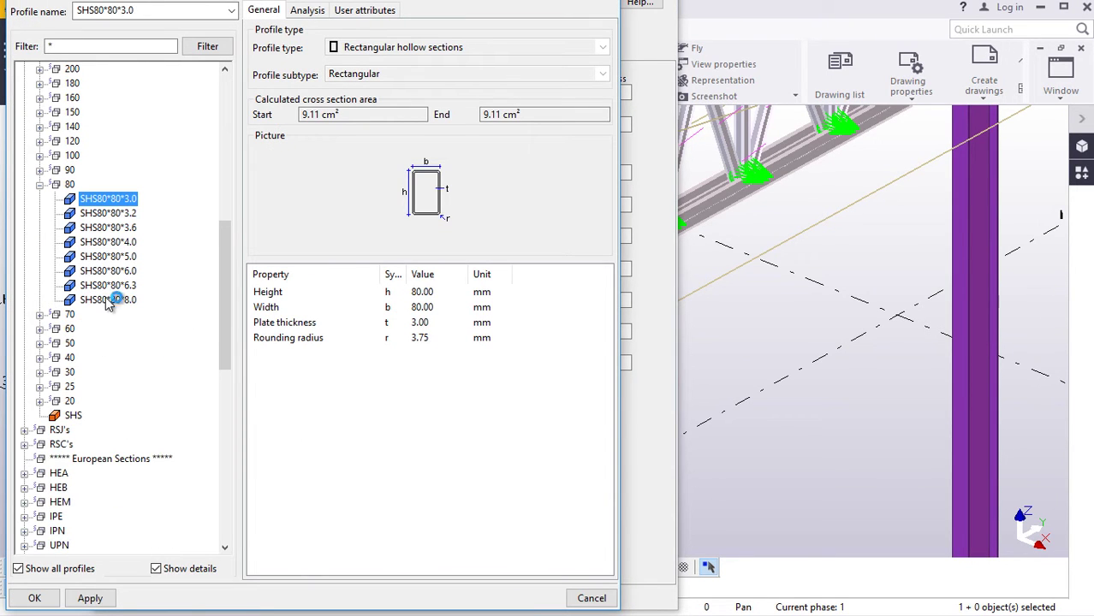
pyautogui.scroll(-1, 36, 333)
pyautogui.scroll(-1, 35, 332)
pyautogui.scroll(4, 69, 265)
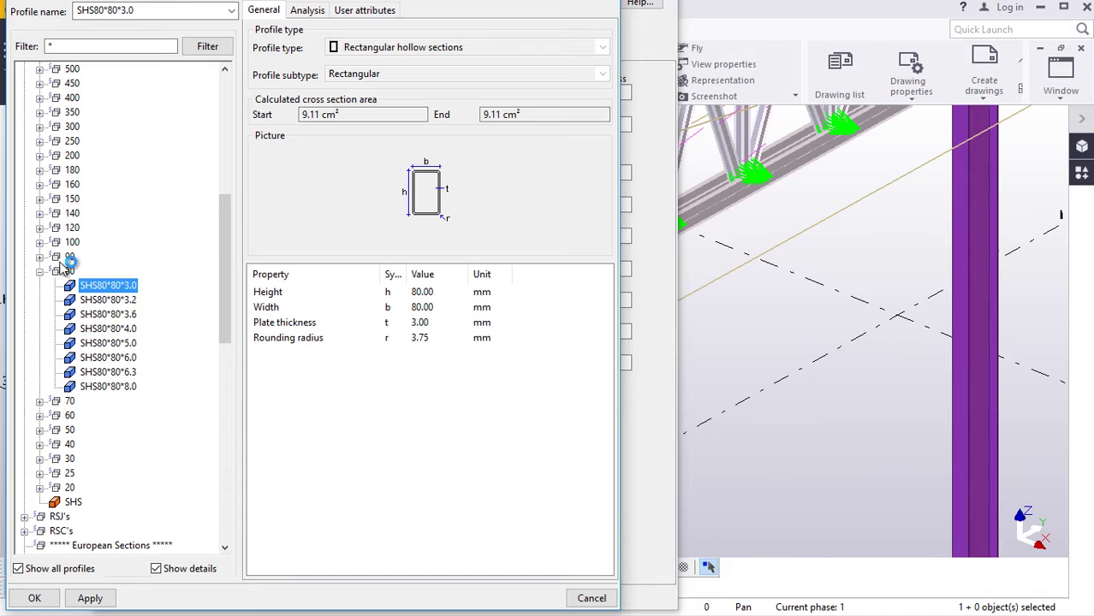
pyautogui.scroll(-5, 70, 269)
pyautogui.scroll(4, 82, 301)
pyautogui.scroll(8, 82, 301)
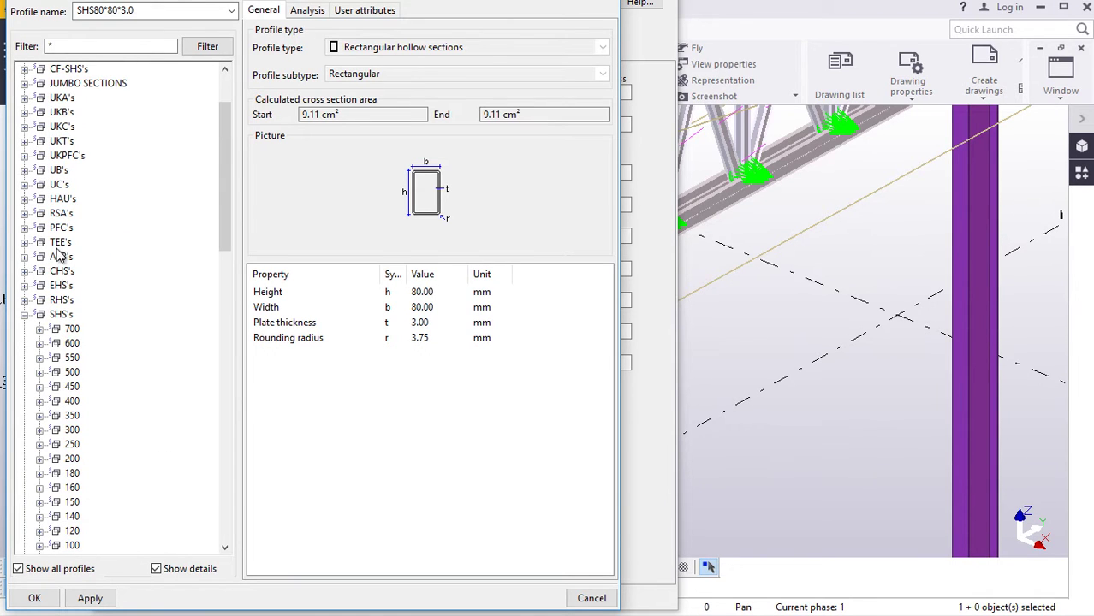
pyautogui.click(24, 213)
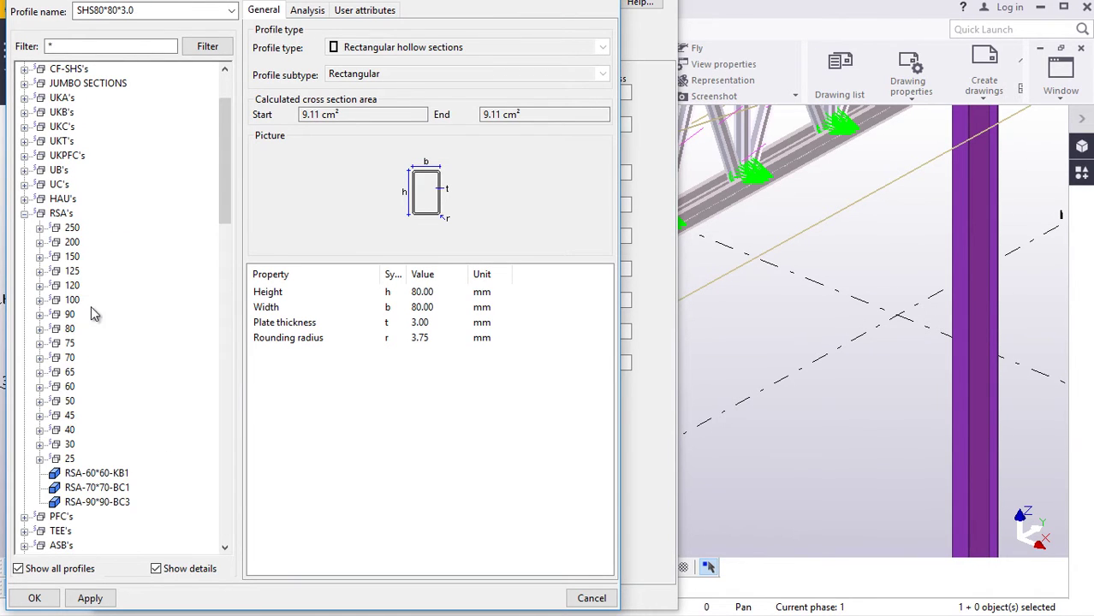
pyautogui.click(40, 373)
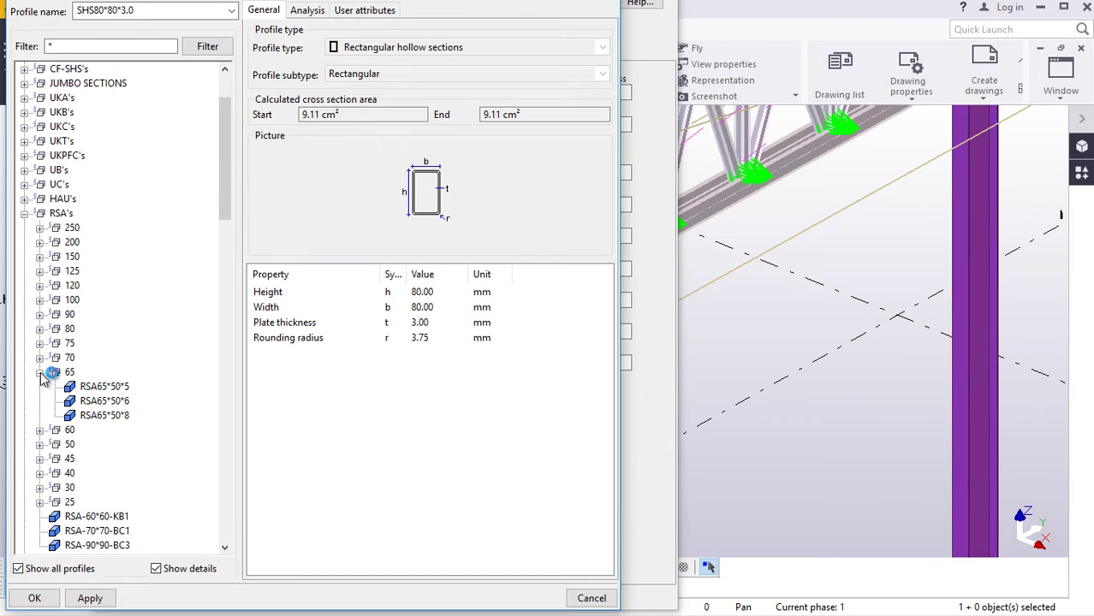
pyautogui.click(40, 431)
pyautogui.click(110, 502)
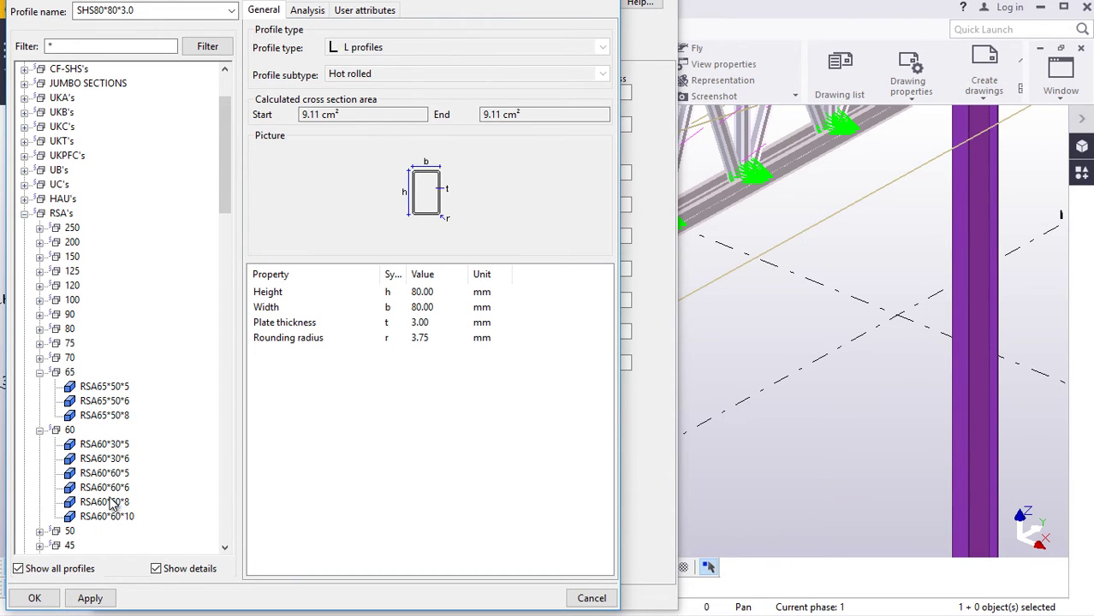
pyautogui.click(86, 600)
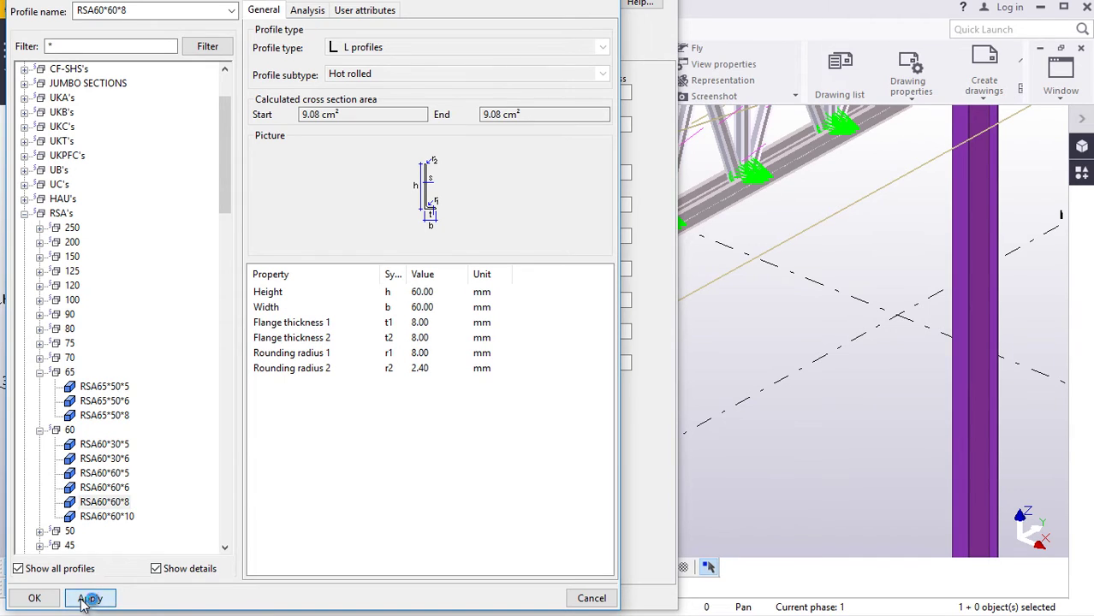
pyautogui.click(34, 599)
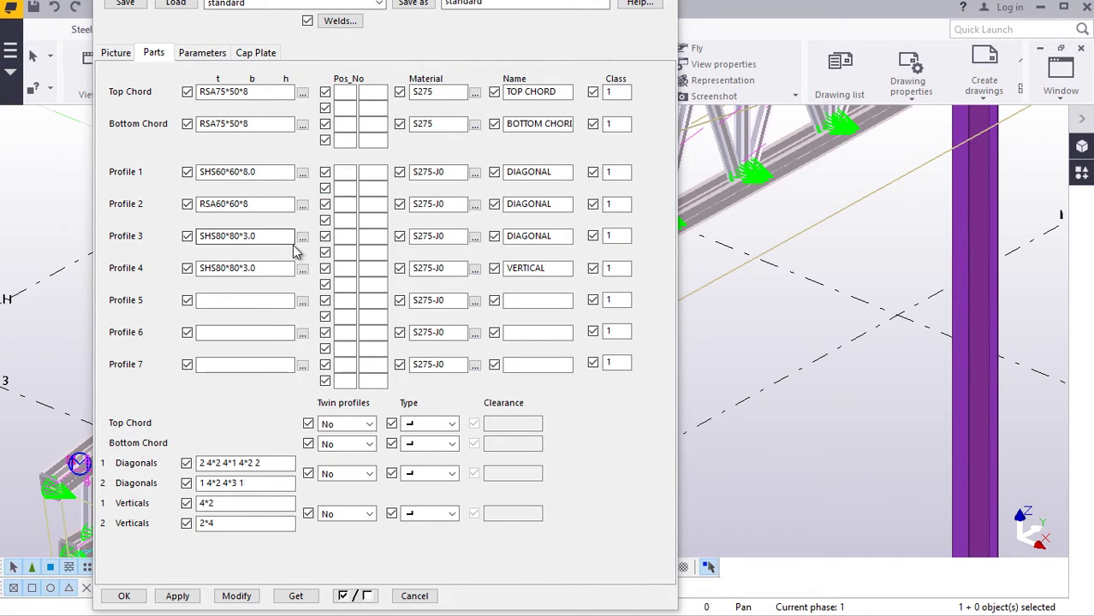
# Step: Set Profile 3 to RSA60*60*8
pyautogui.click(303, 238)
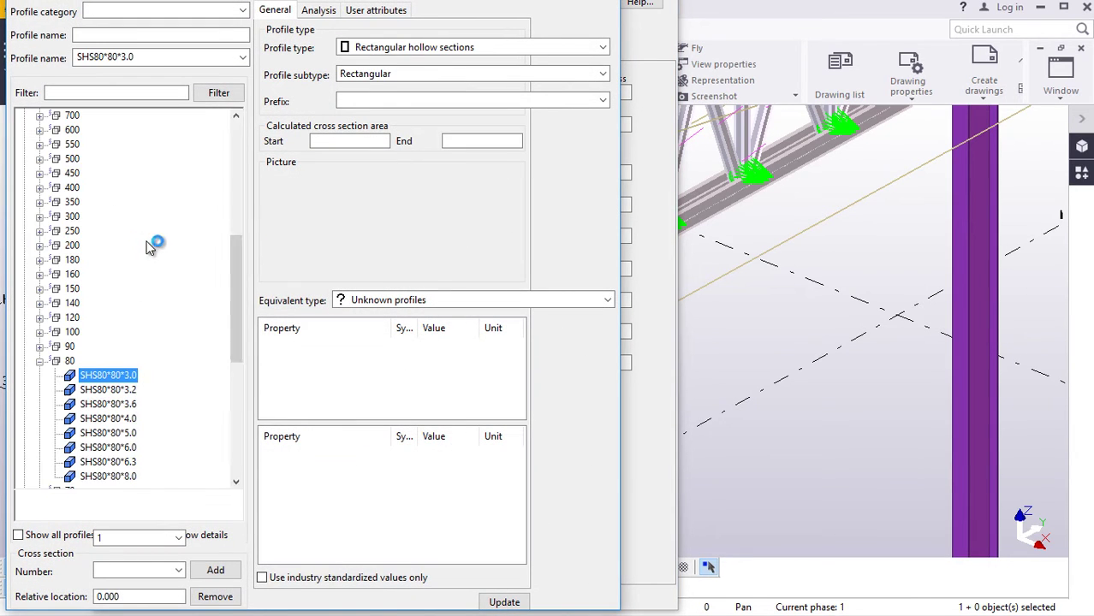
pyautogui.scroll(7, 107, 257)
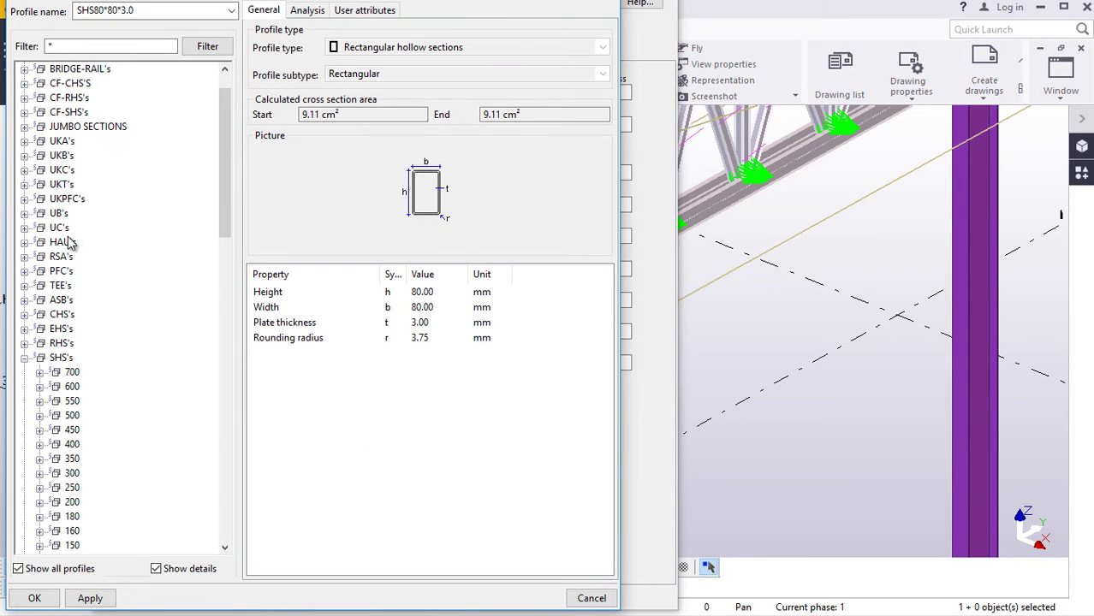
pyautogui.click(26, 257)
pyautogui.scroll(-2, 71, 364)
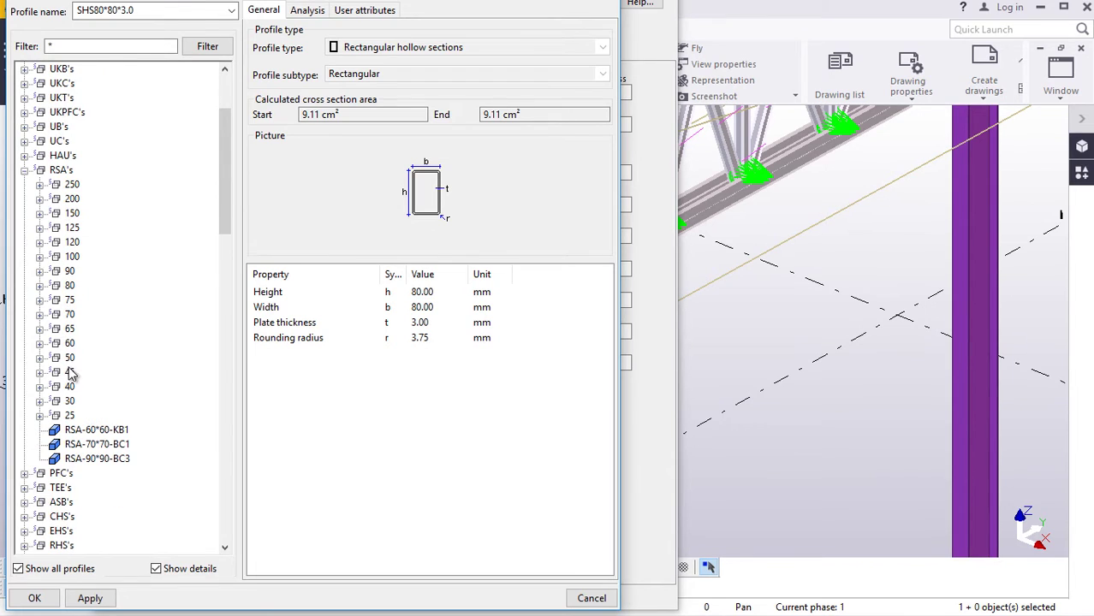
pyautogui.click(40, 343)
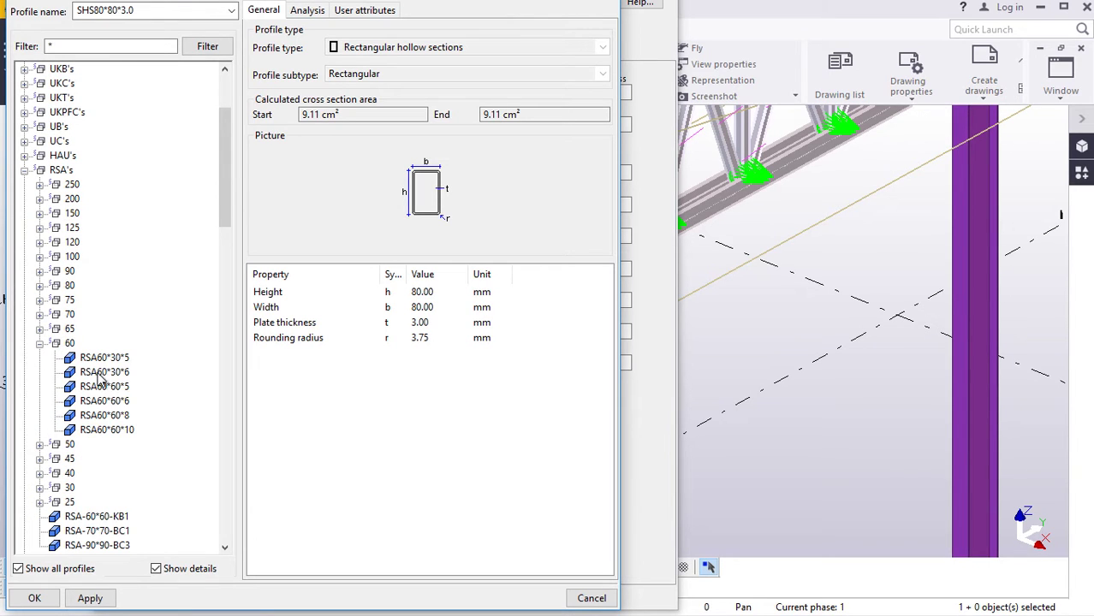
pyautogui.click(120, 418)
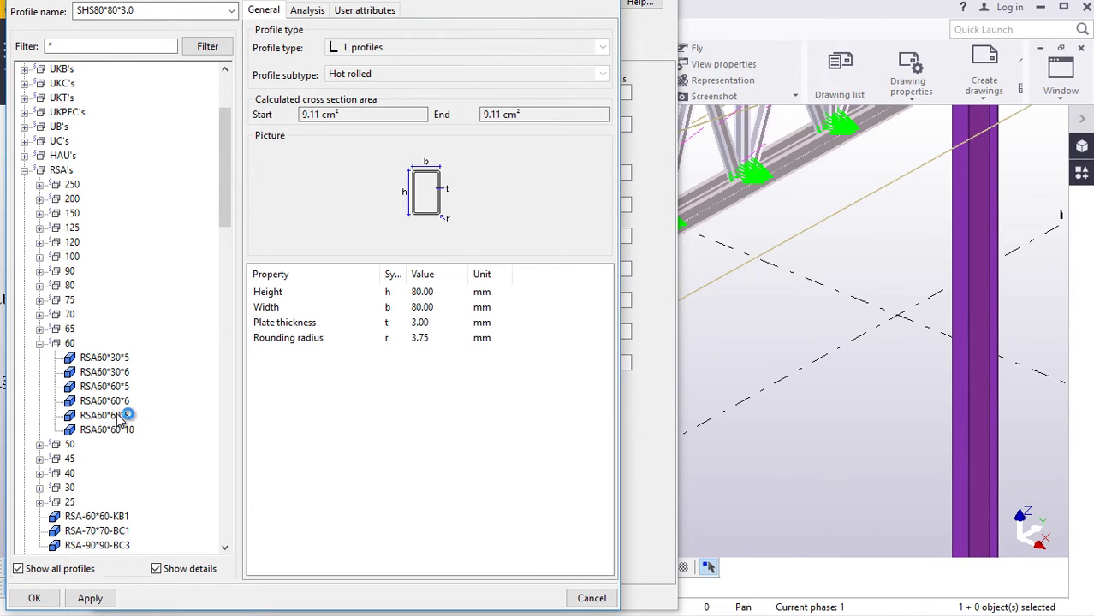
pyautogui.click(89, 597)
pyautogui.click(34, 599)
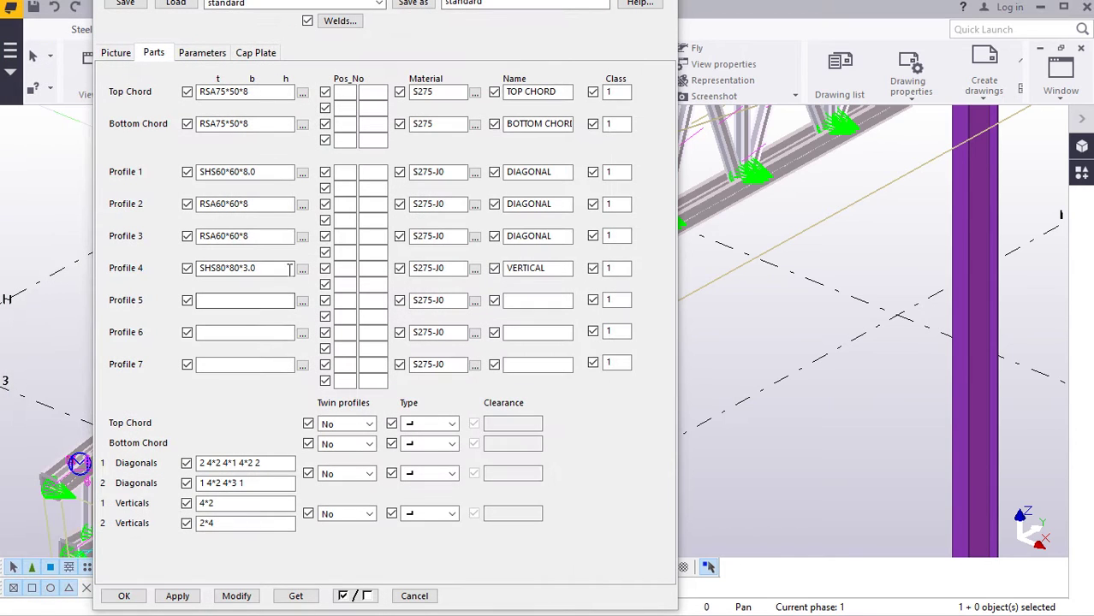
# Step: Replace Profile 1's SHS section with RSA60*60*8 for the diagonals
pyautogui.click(289, 269)
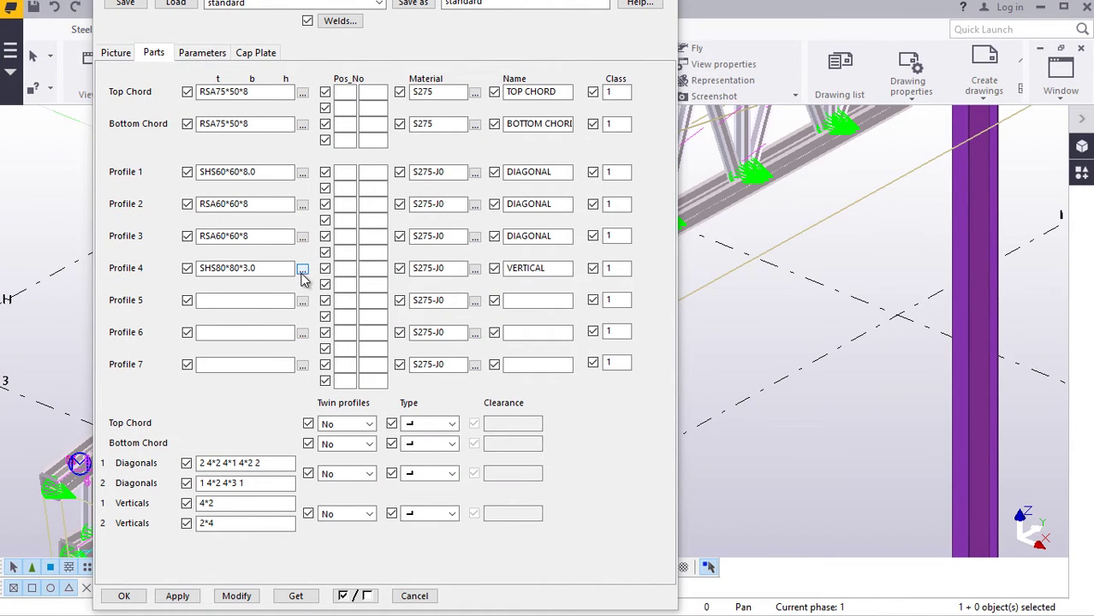
pyautogui.click(303, 173)
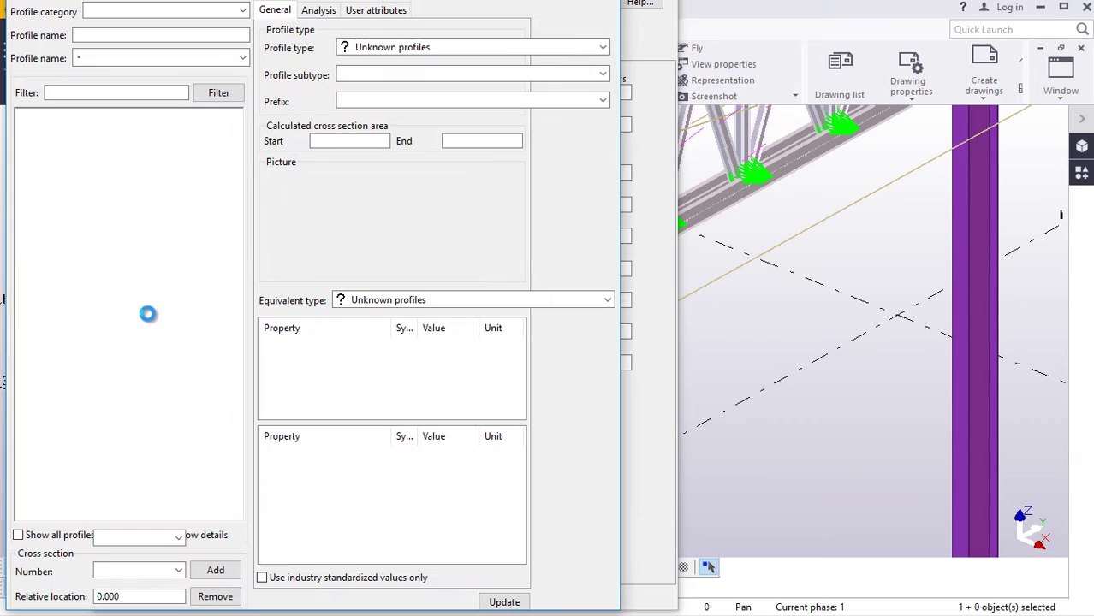
pyautogui.scroll(4, 94, 300)
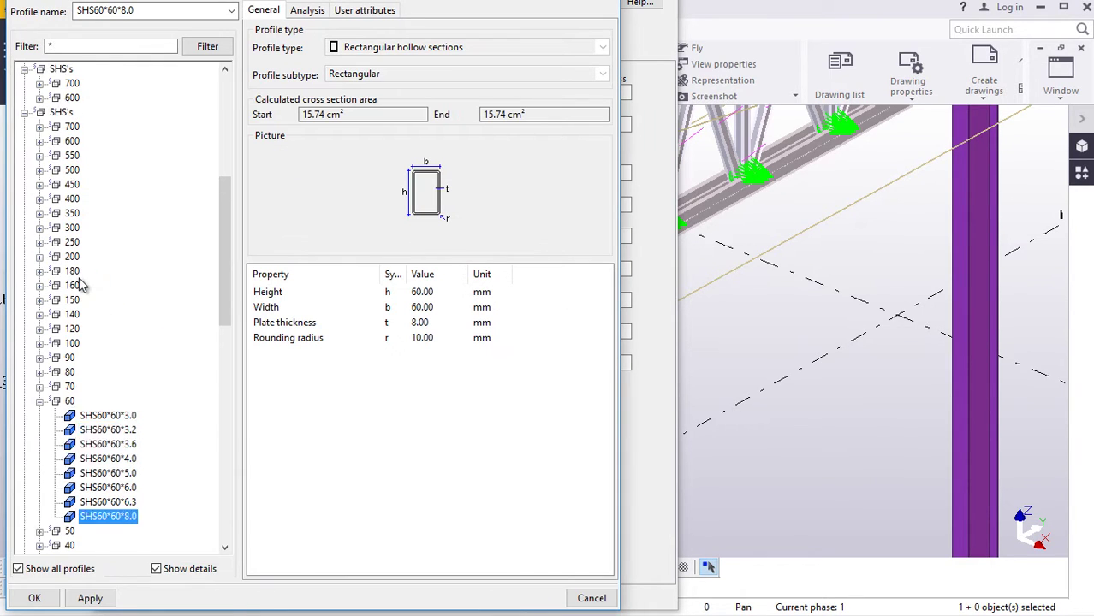
pyautogui.scroll(3, 77, 282)
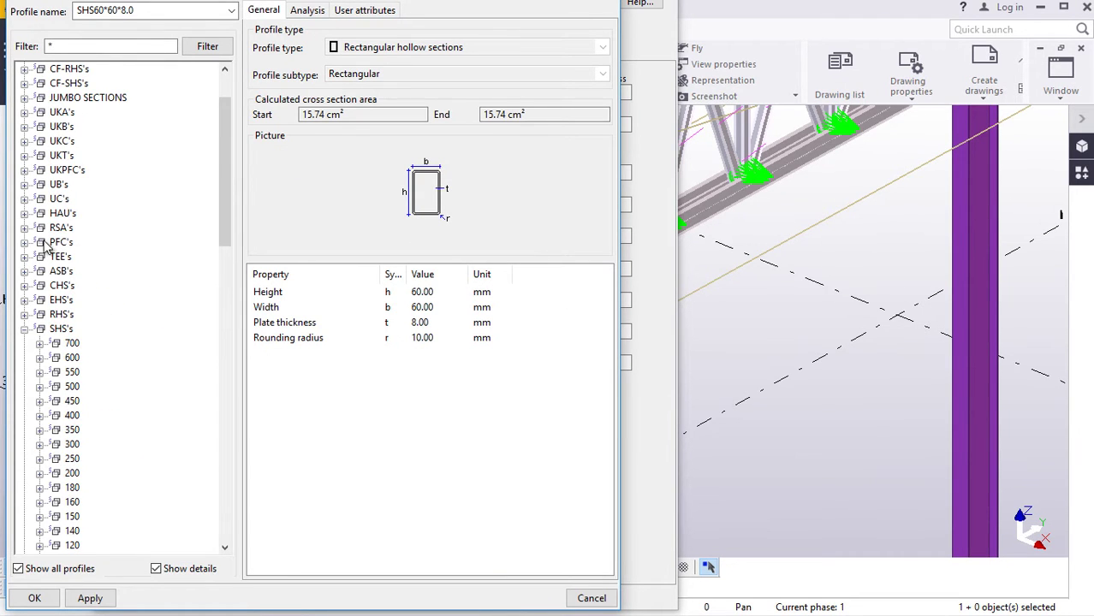
pyautogui.click(25, 228)
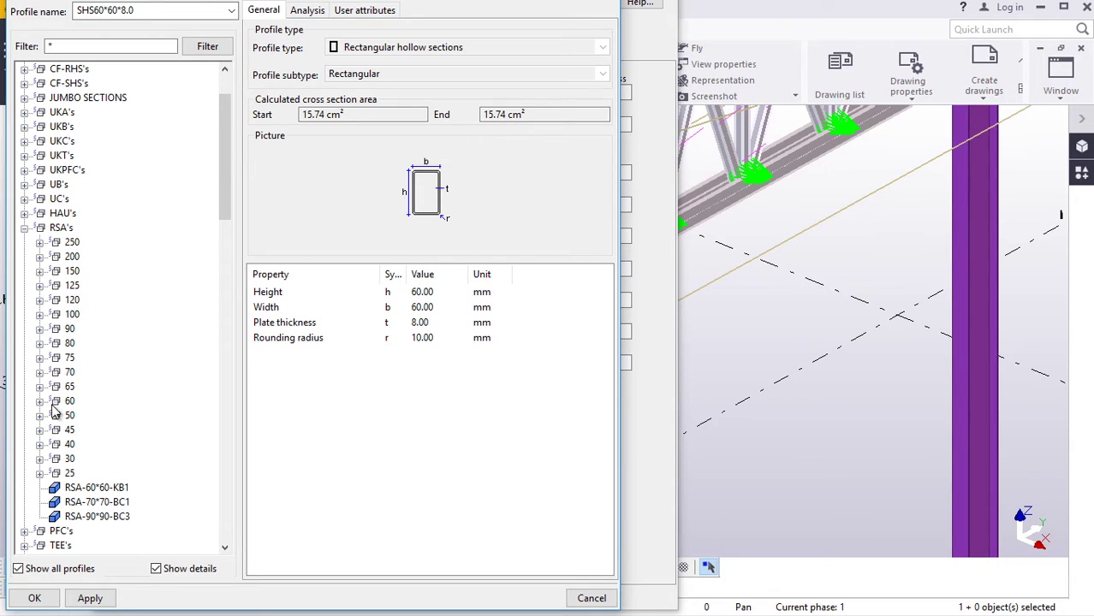
pyautogui.click(39, 401)
pyautogui.click(115, 475)
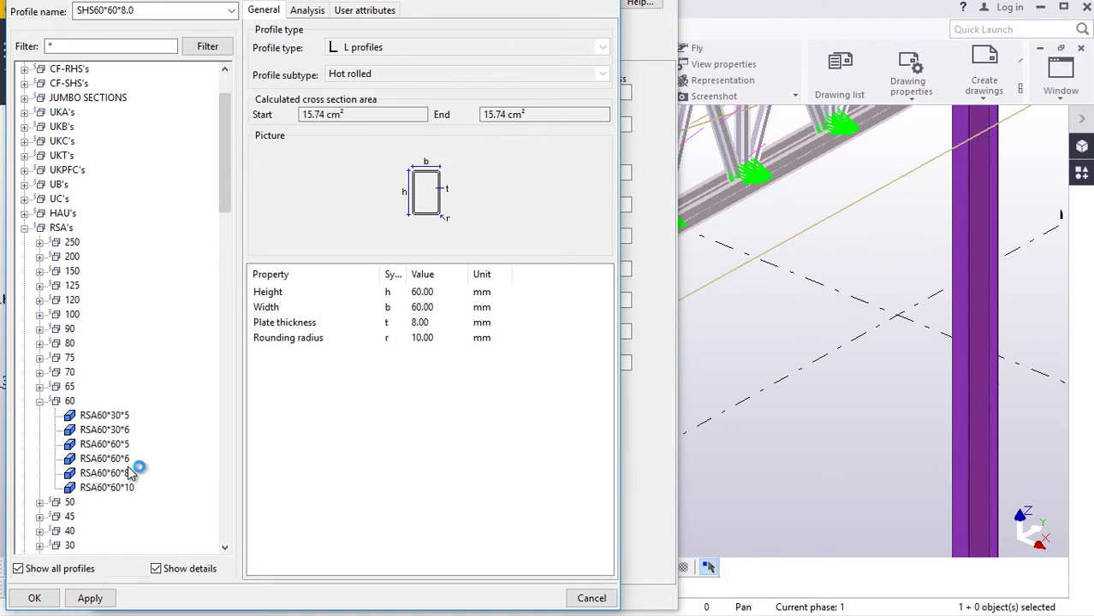
pyautogui.click(34, 598)
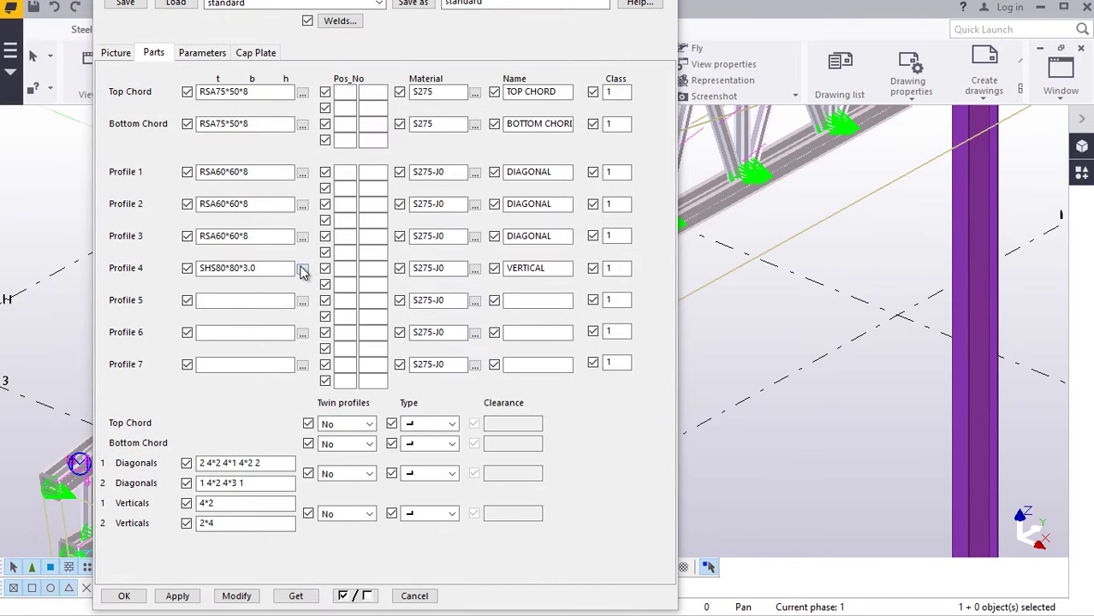
# Step: Set Profile 4, the vertical member, to RSA60*60*8
pyautogui.click(302, 269)
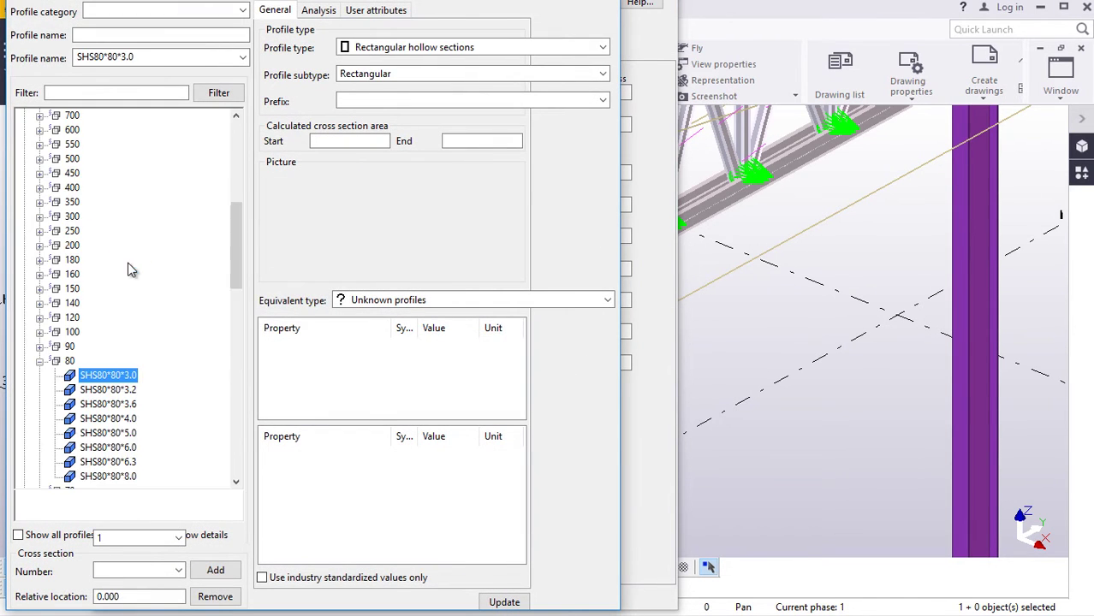
pyautogui.scroll(5, 92, 304)
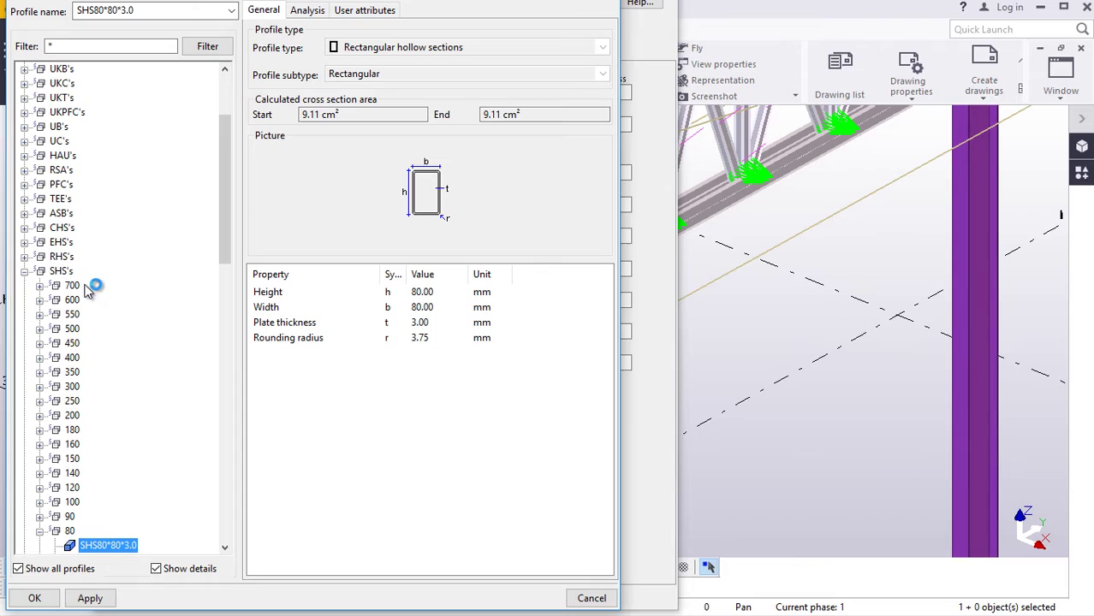
pyautogui.click(25, 169)
pyautogui.click(68, 344)
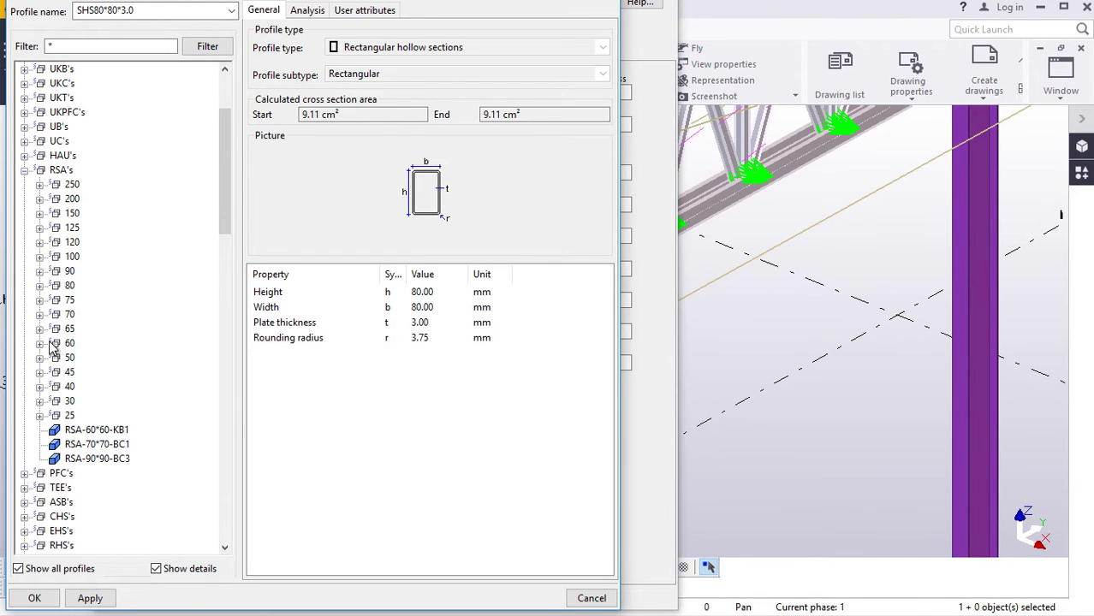
pyautogui.click(40, 344)
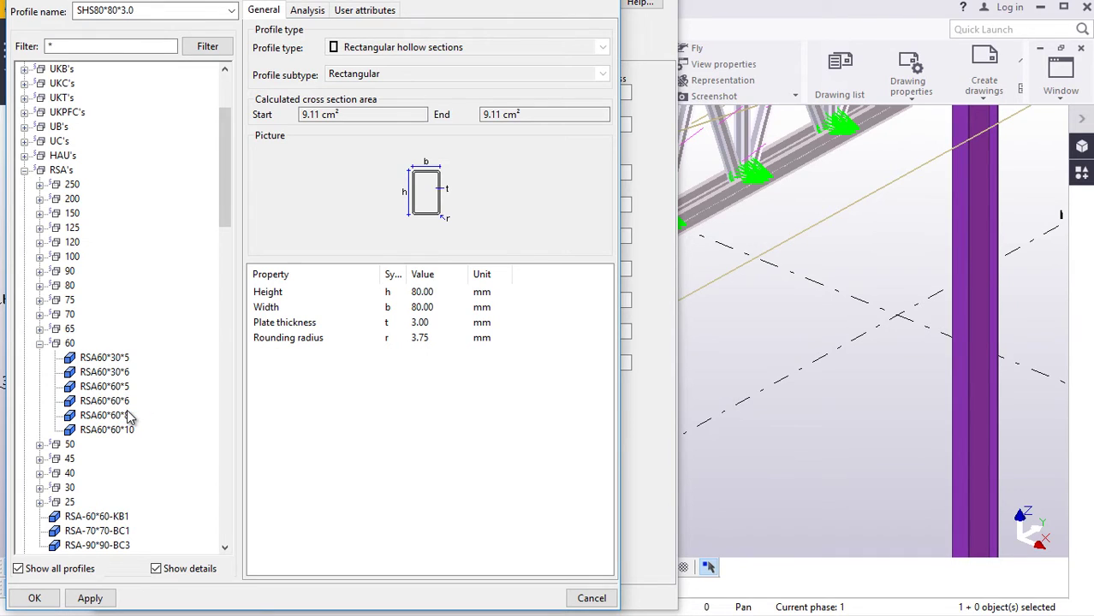
pyautogui.click(128, 416)
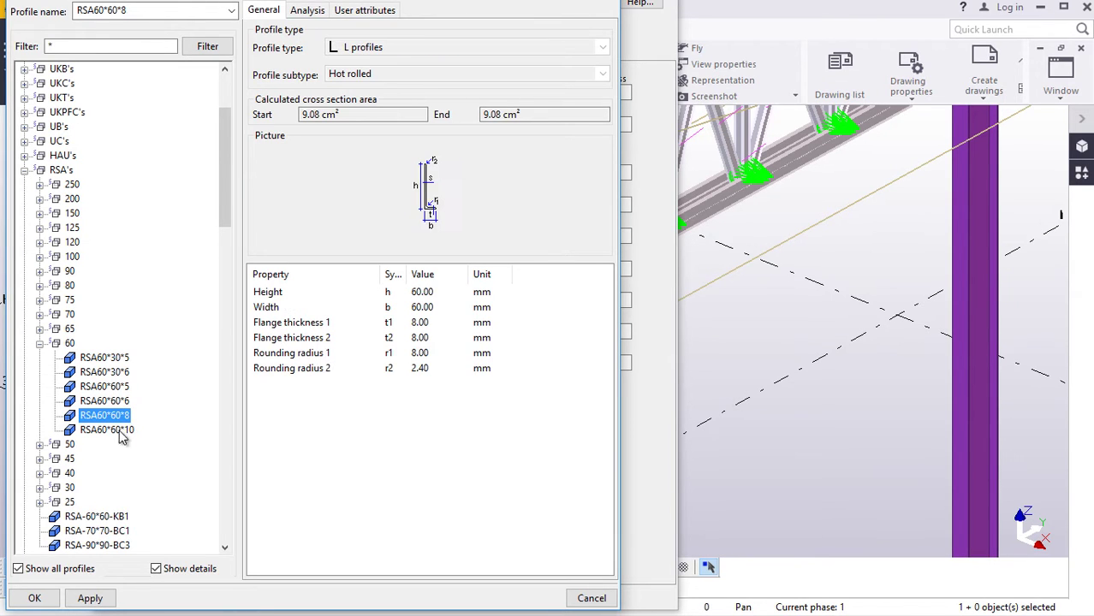
pyautogui.click(35, 599)
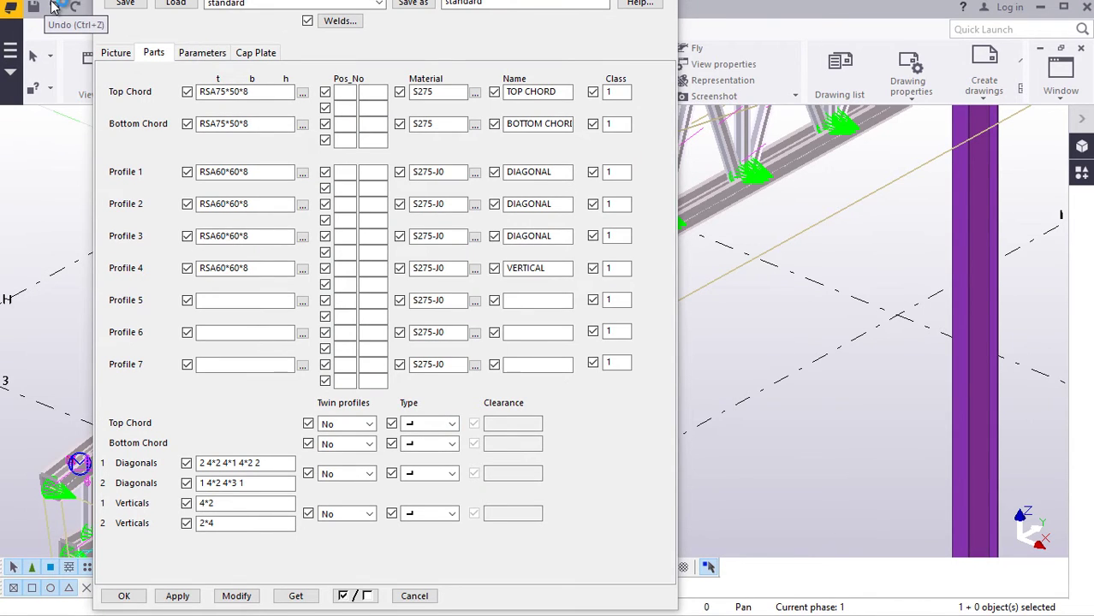
pyautogui.click(257, 463)
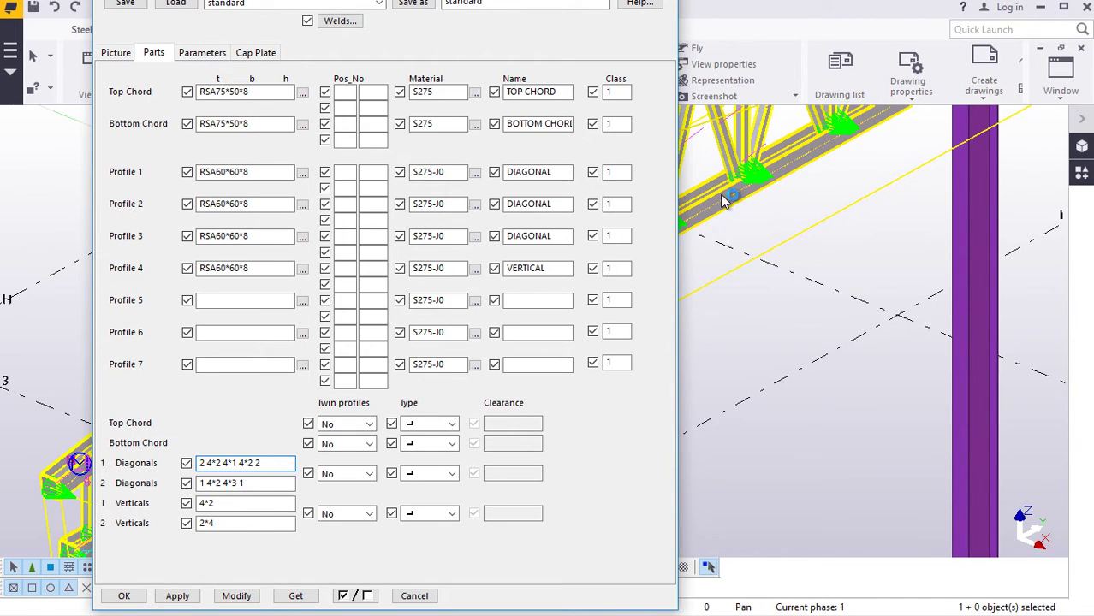
pyautogui.click(369, 444)
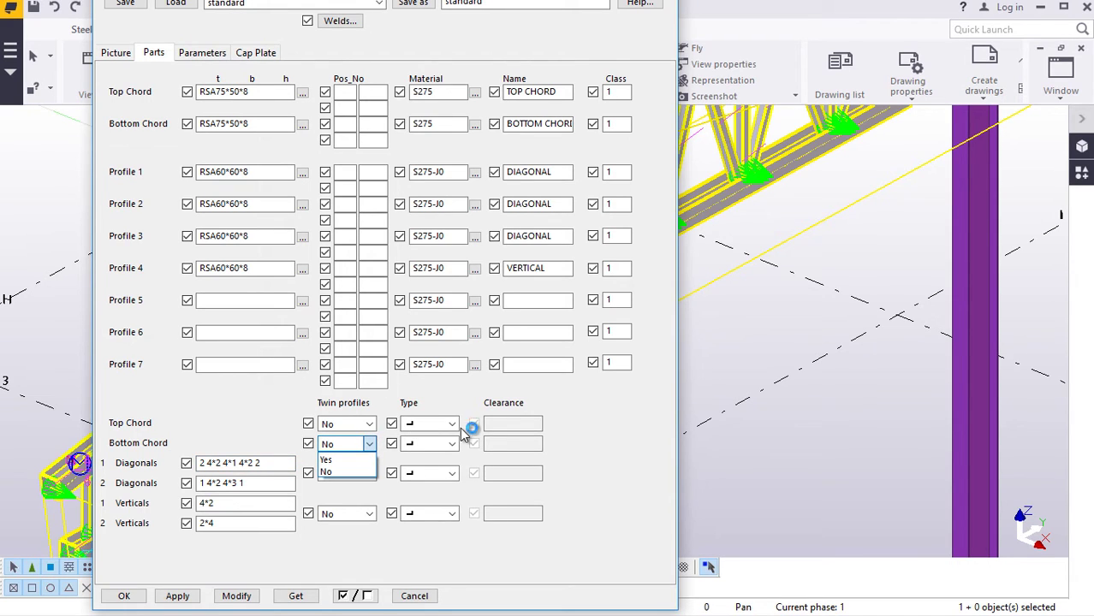
pyautogui.click(368, 437)
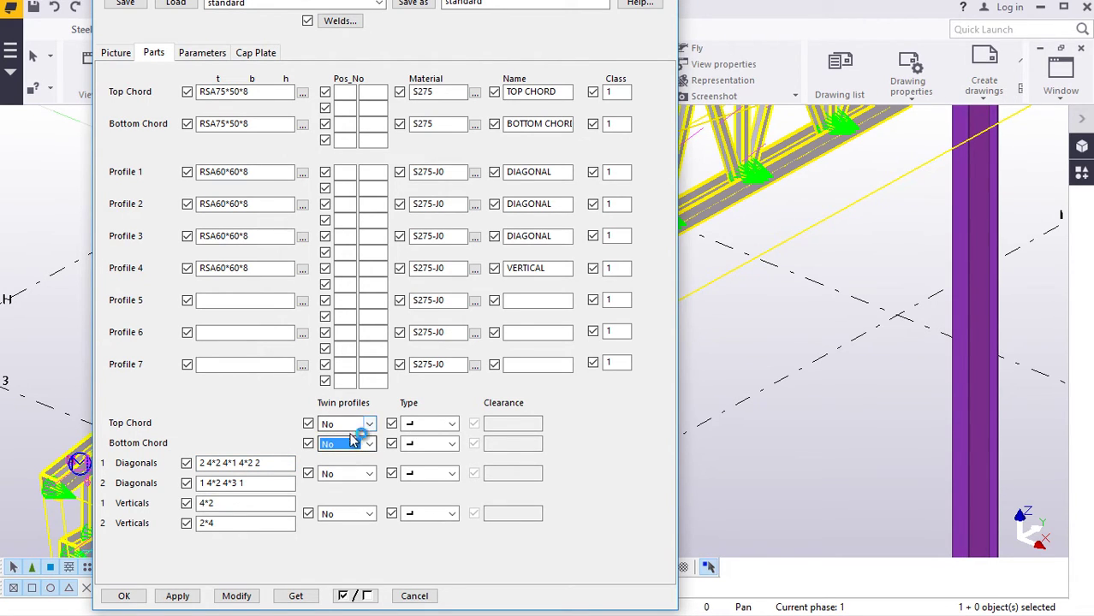
pyautogui.click(366, 424)
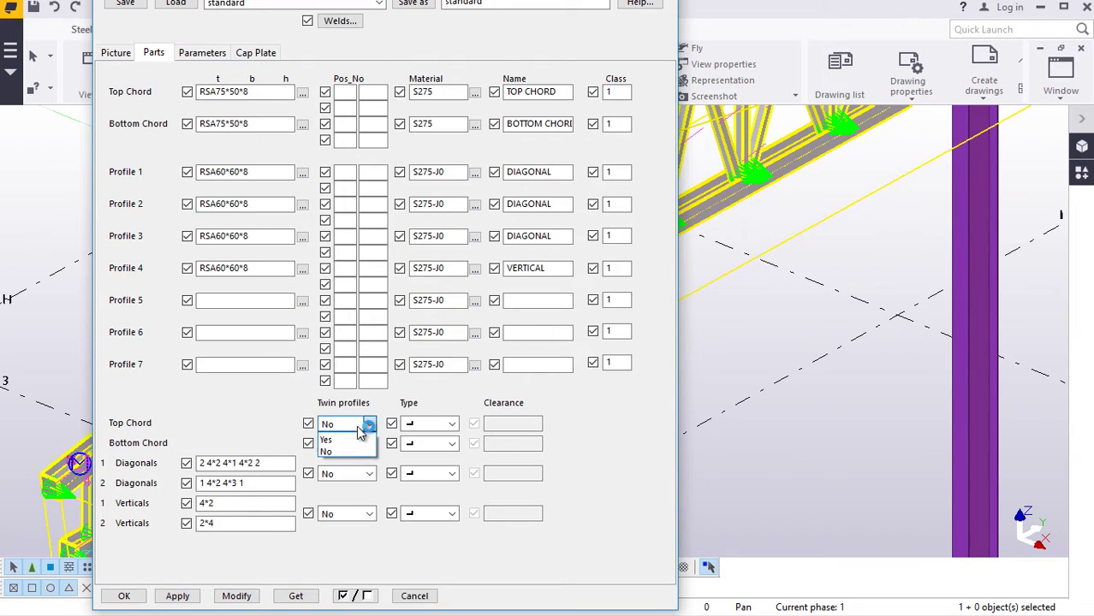
pyautogui.click(582, 434)
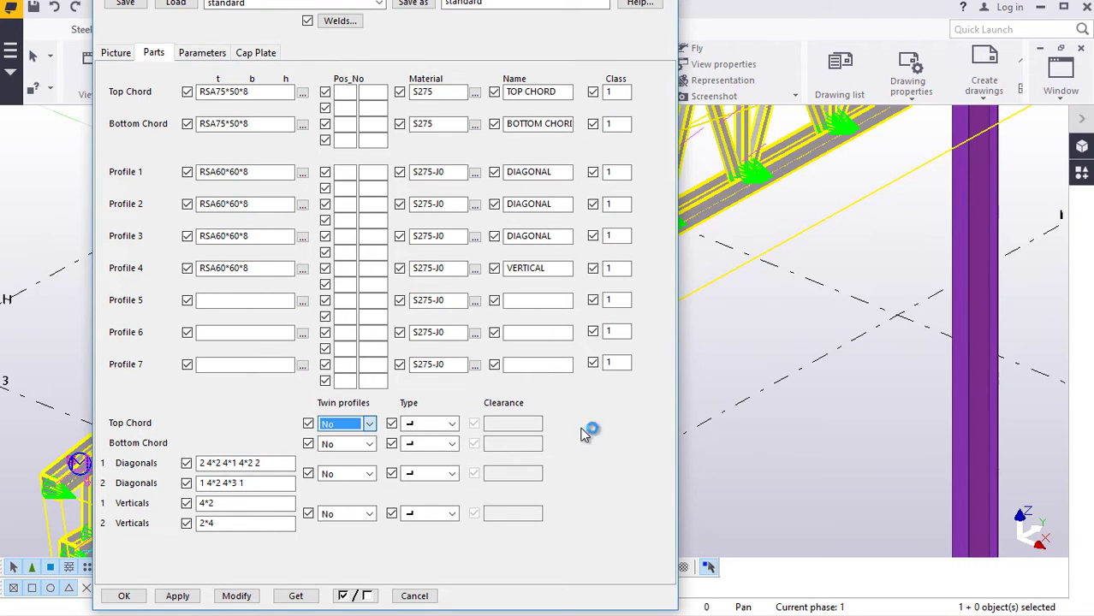
pyautogui.click(452, 425)
pyautogui.click(456, 435)
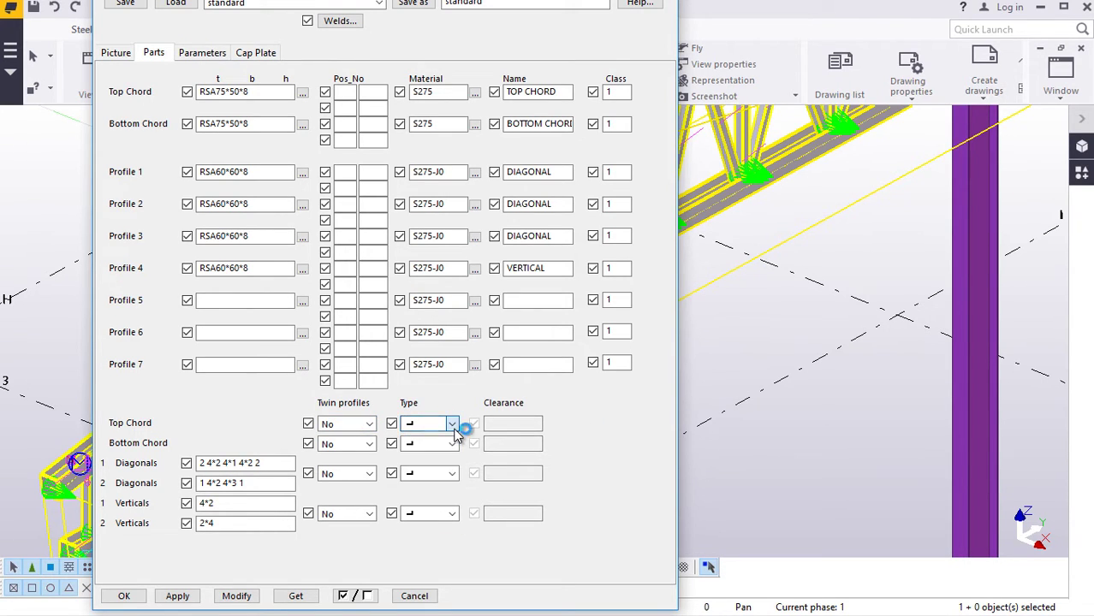
pyautogui.click(250, 462)
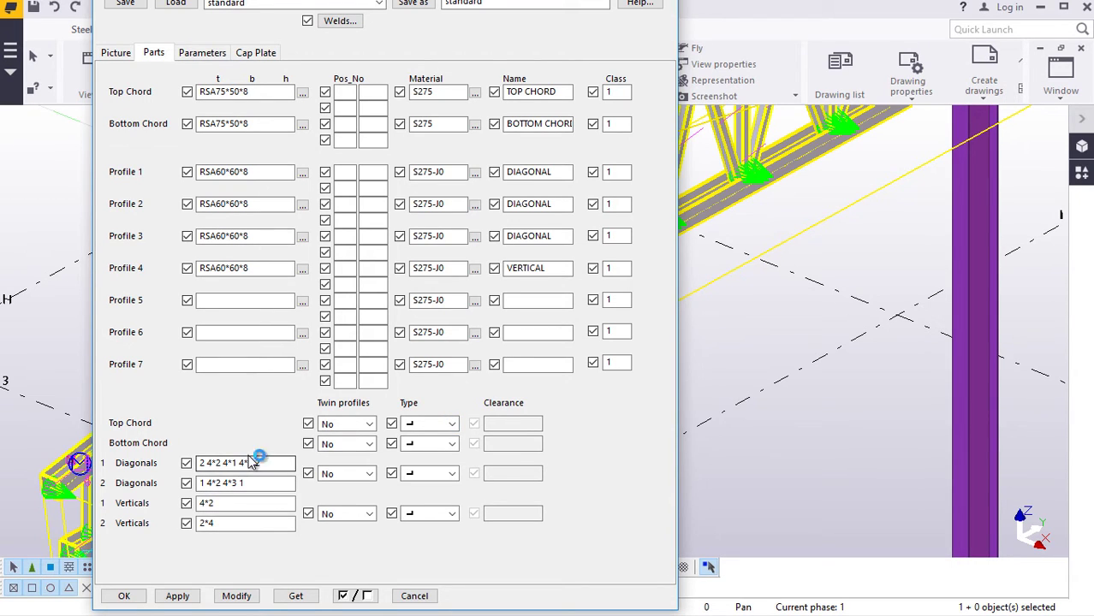
# Step: Enter 2 1*2 1*1 1*2 1 and 2 1*2 1*2 1 as Diagonals 1 and 2, then empty Verticals 1
pyautogui.click(216, 463)
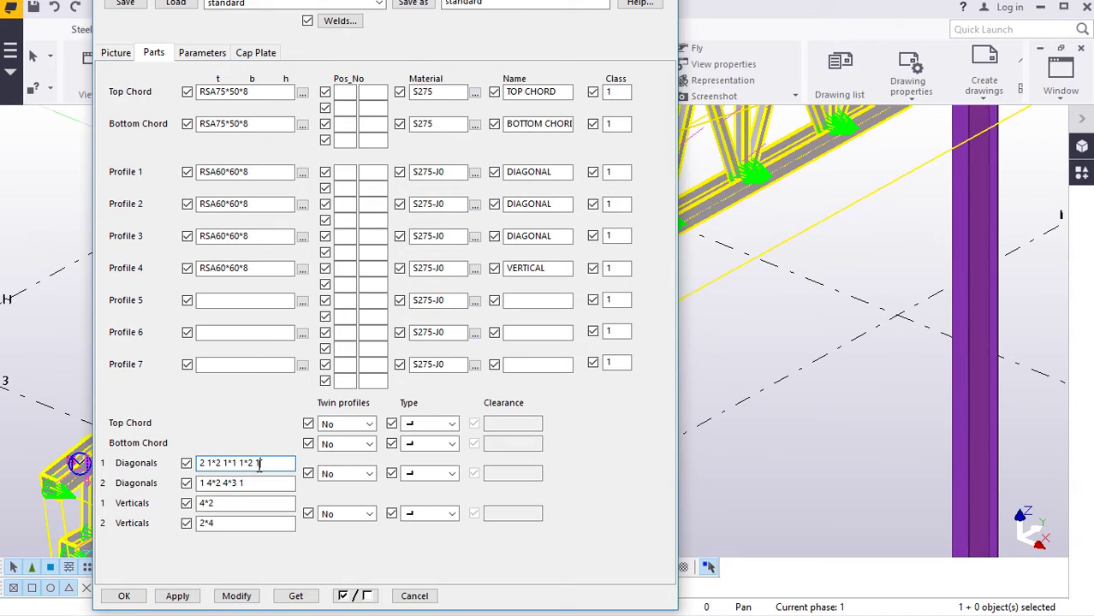
pyautogui.click(206, 483)
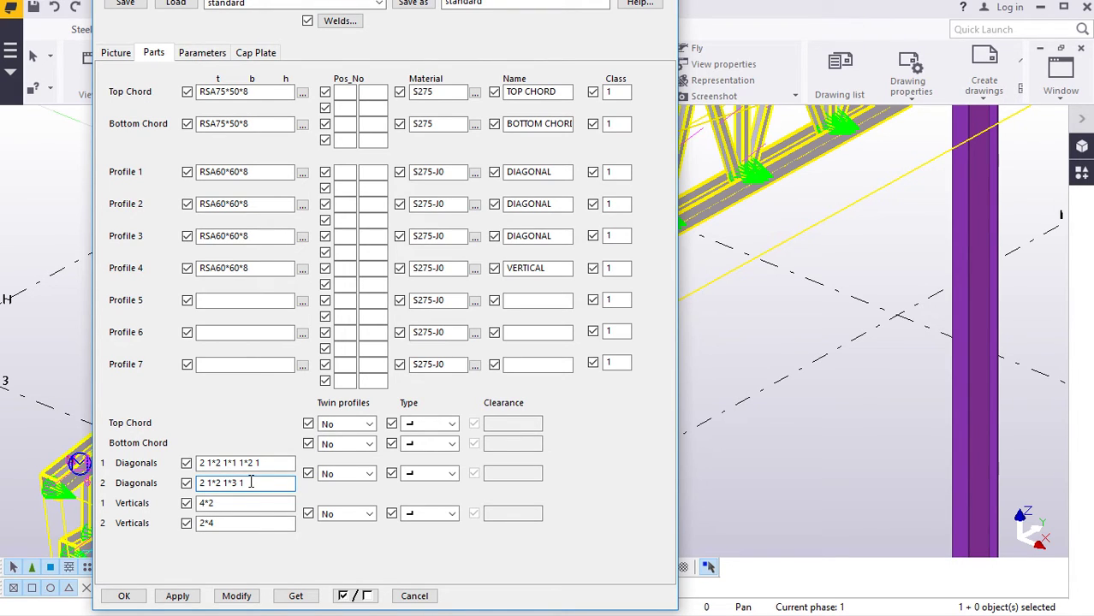
pyautogui.write('*')
pyautogui.press('BackSpace')
pyautogui.write('2')
pyautogui.click(217, 503)
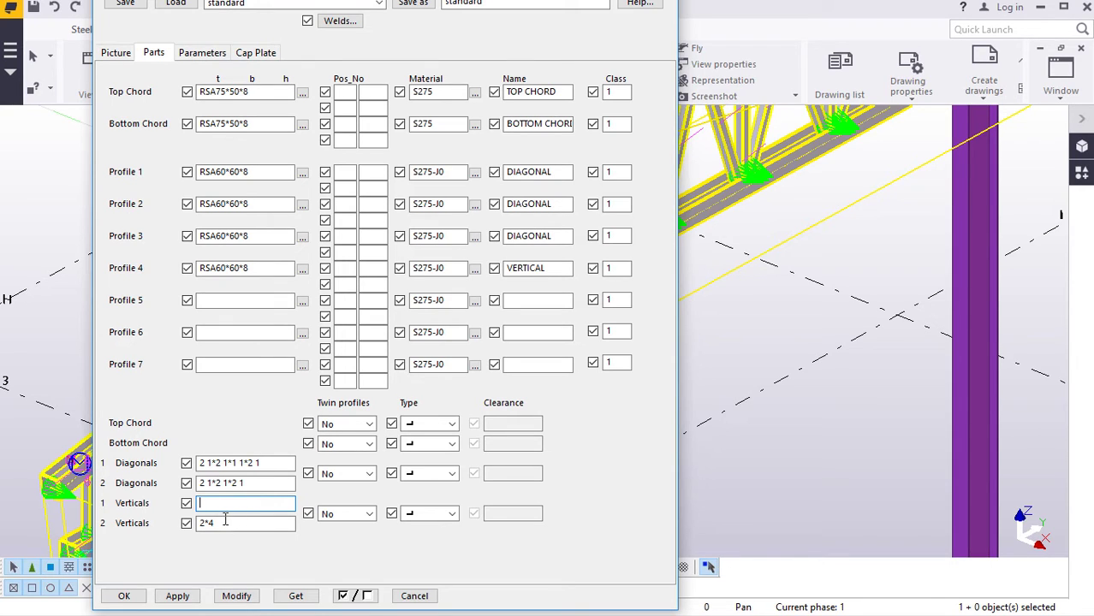
# Step: Clear the Verticals 2 spacing value and flip the Top Chord and Bottom Chord angle orientations
pyautogui.click(225, 524)
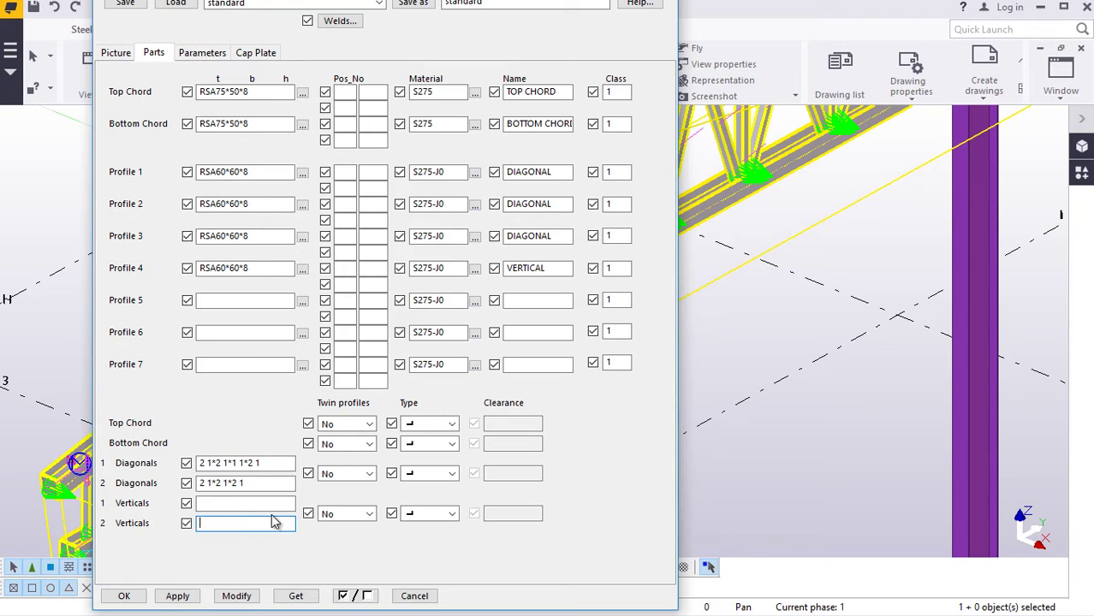
pyautogui.click(452, 425)
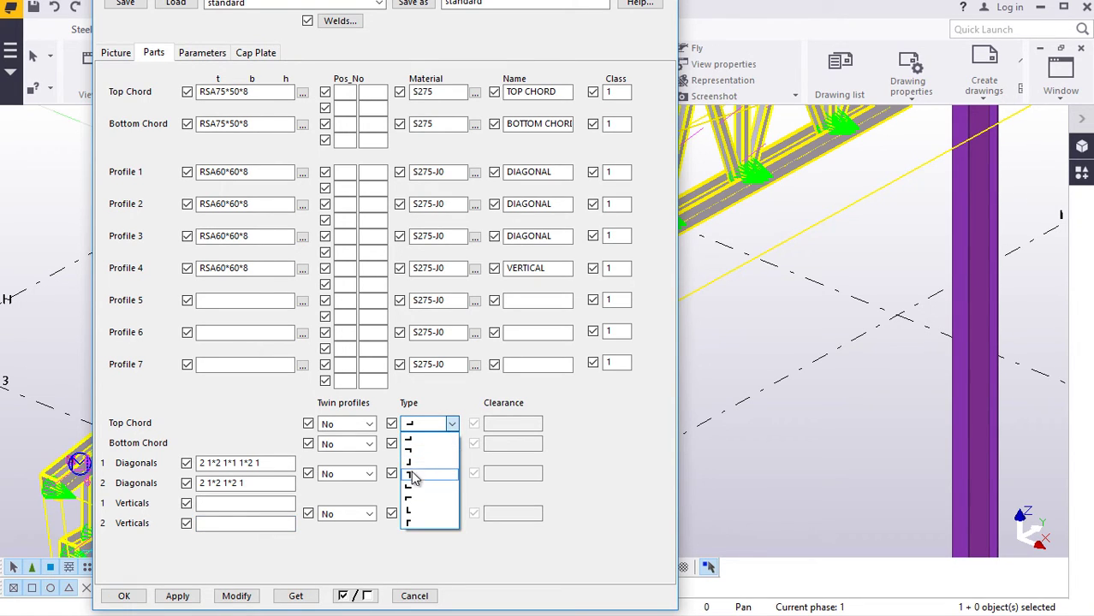
pyautogui.click(412, 524)
pyautogui.click(452, 445)
pyautogui.click(453, 448)
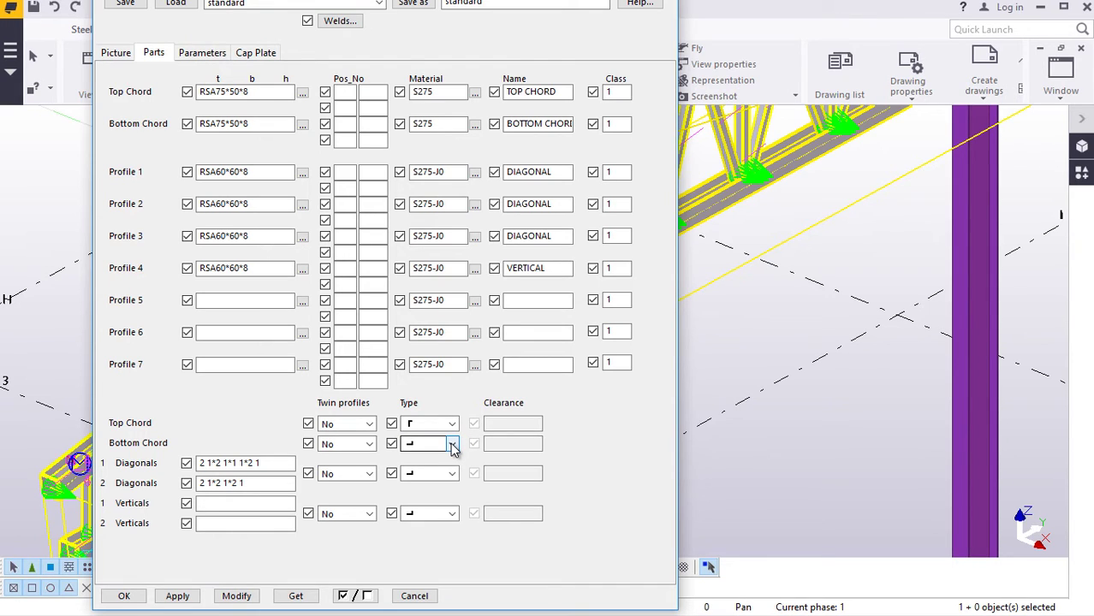
pyautogui.click(453, 445)
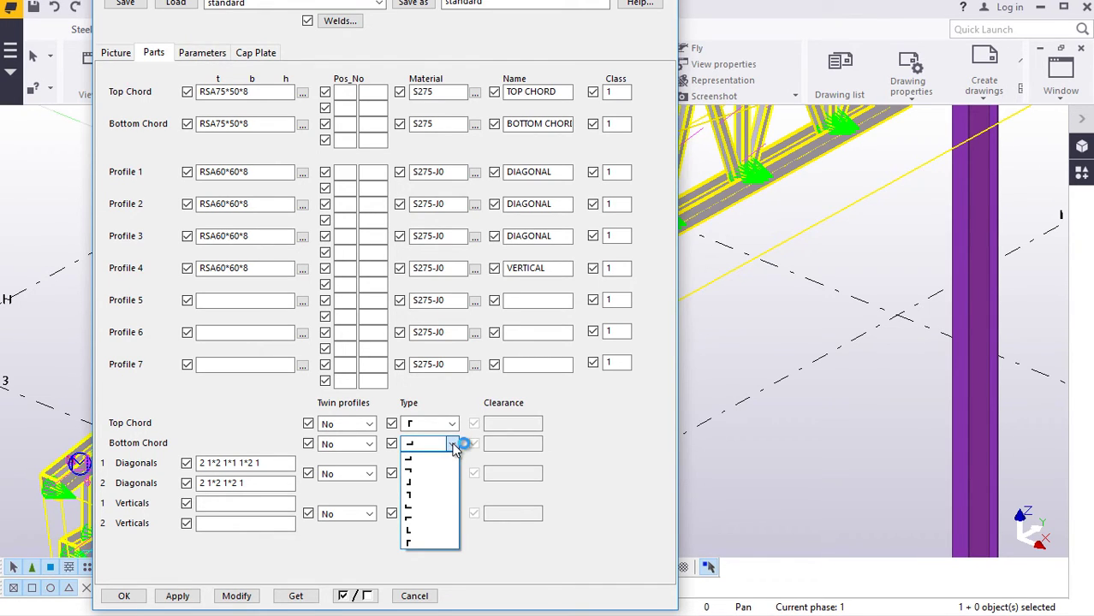
pyautogui.click(415, 530)
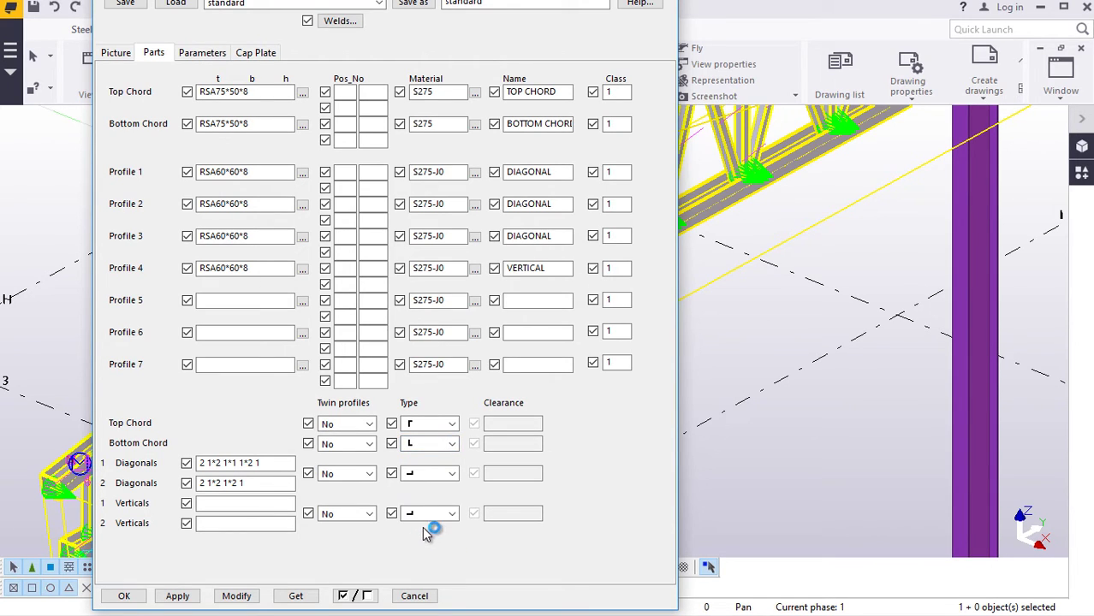
# Step: Keep the Diagonals angle orientation and switch the Verticals angle to a different orientation
pyautogui.click(454, 479)
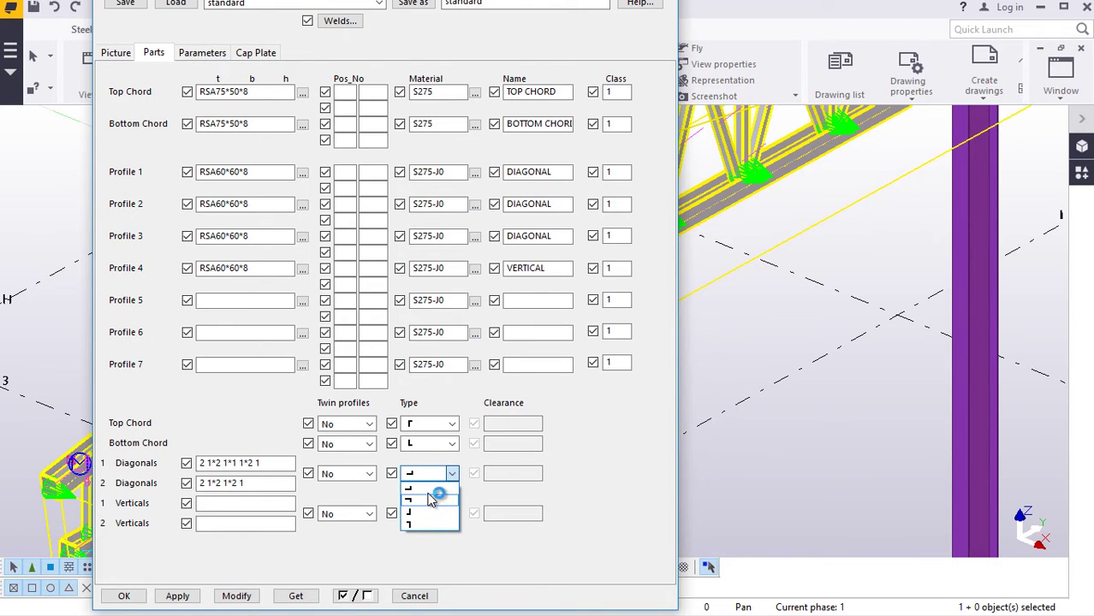
pyautogui.click(439, 498)
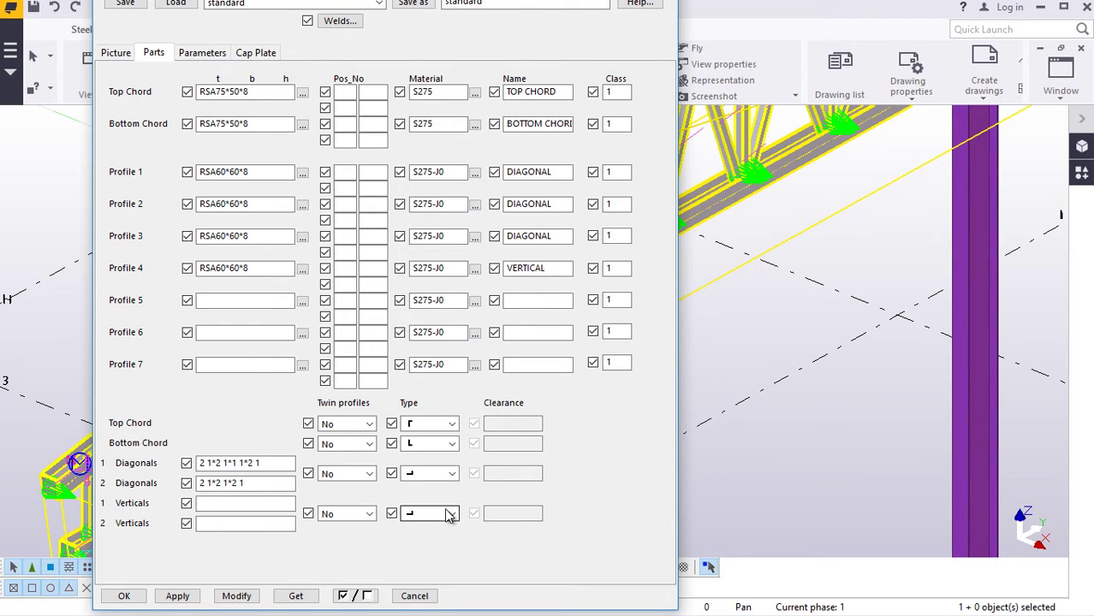
pyautogui.click(451, 514)
pyautogui.click(428, 562)
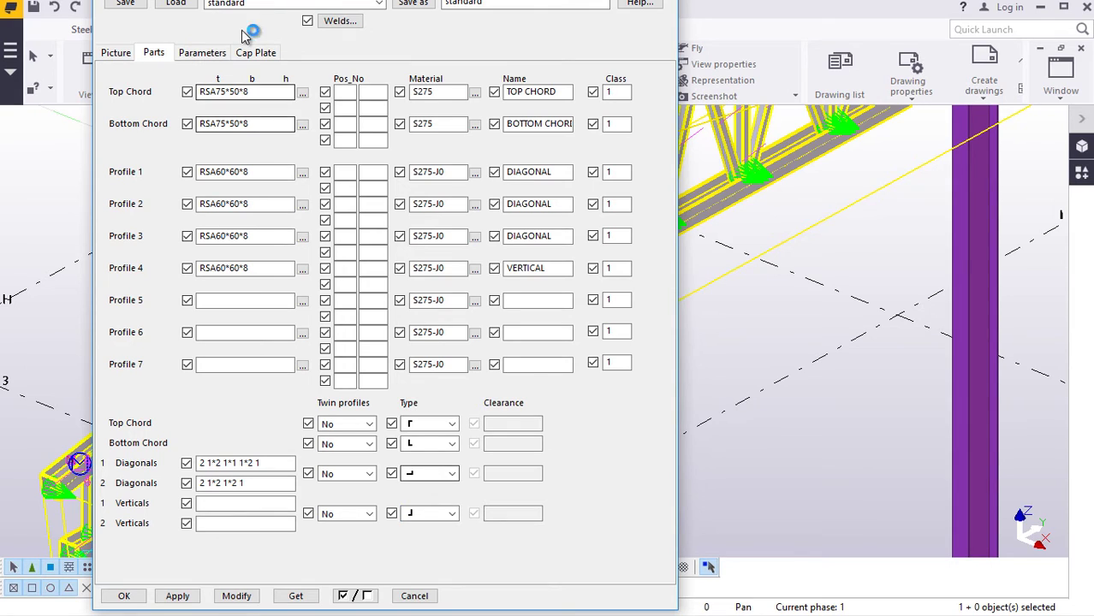
# Step: Review the truss shape choices, leaving the shape unchanged
pyautogui.click(201, 52)
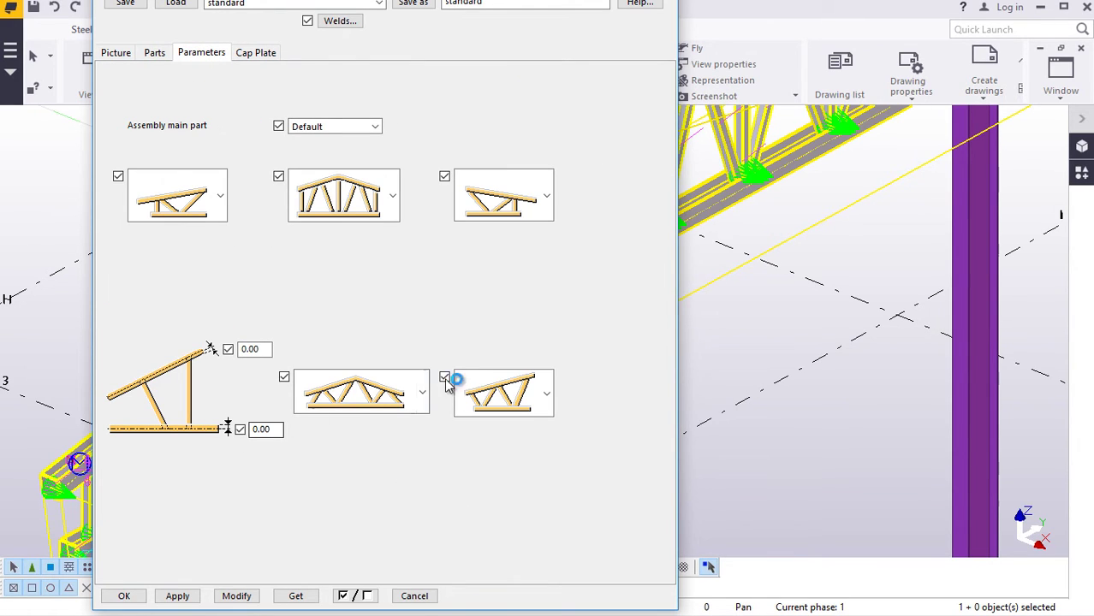
pyautogui.click(422, 398)
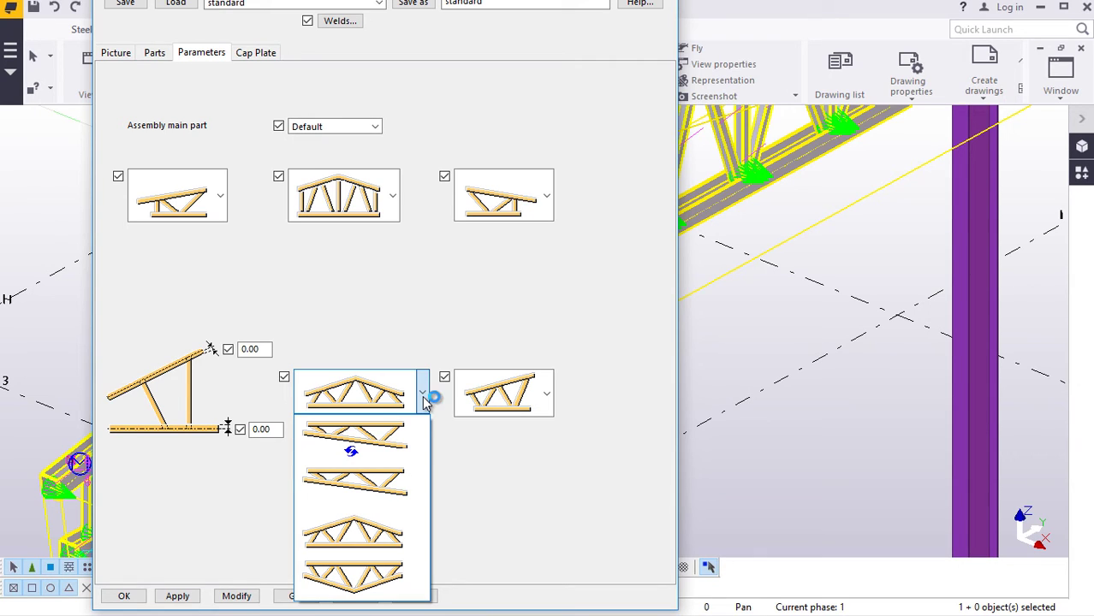
pyautogui.click(456, 310)
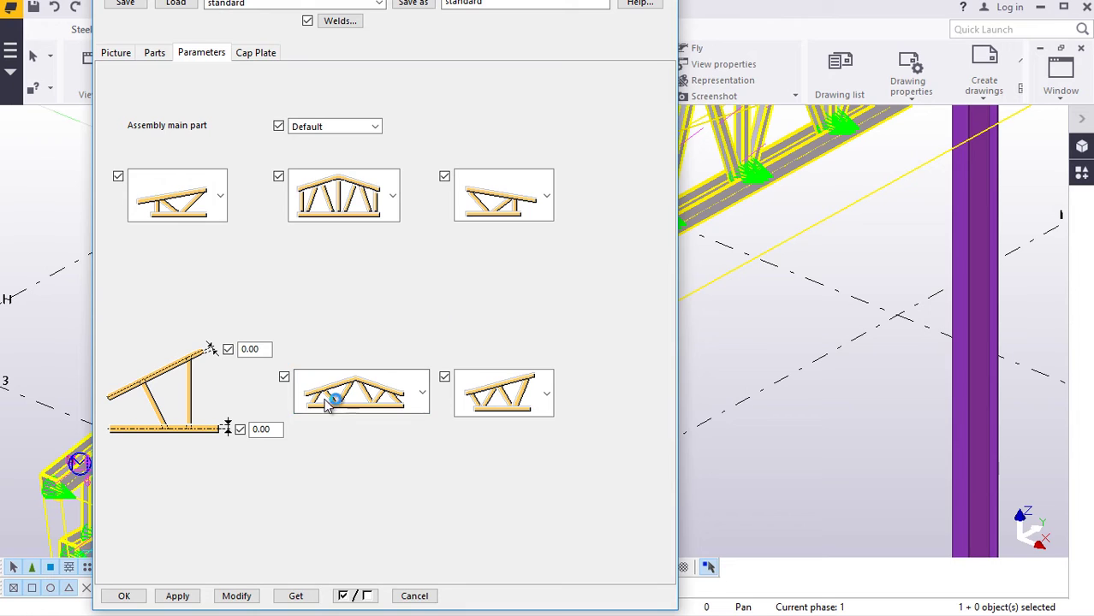
# Step: Set the top-left, top-right, bottom-right and bottom-left cap plates to the plain plate type
pyautogui.click(265, 58)
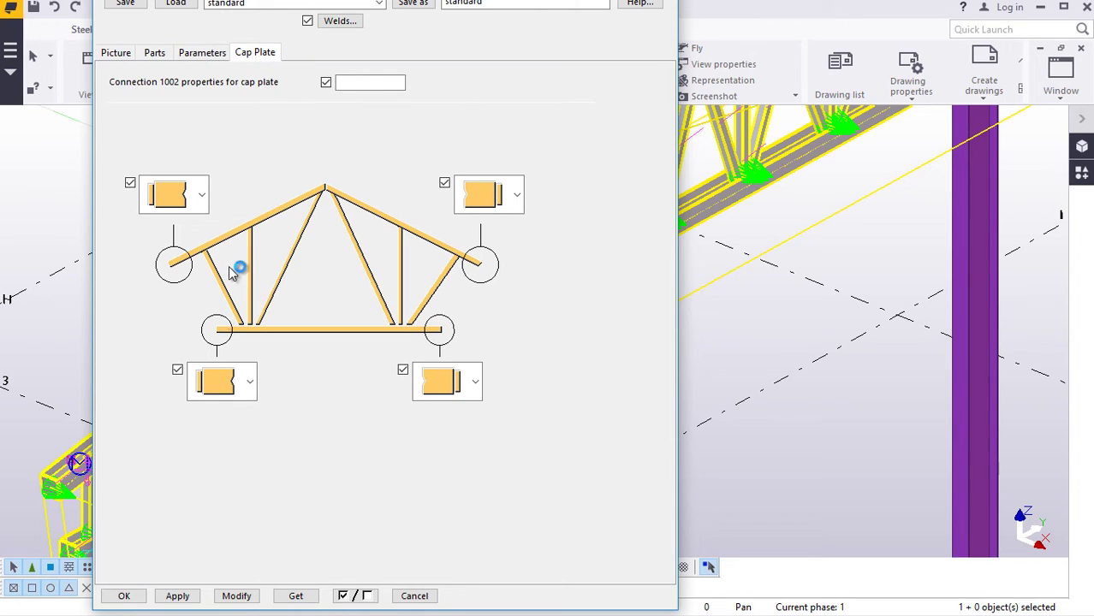
pyautogui.click(201, 196)
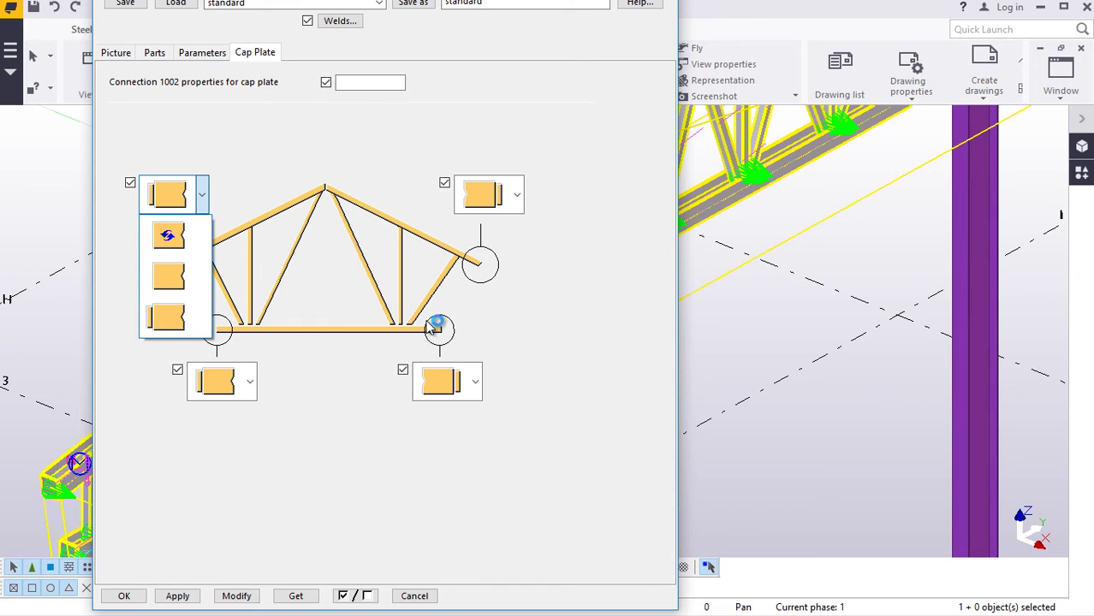
pyautogui.click(180, 283)
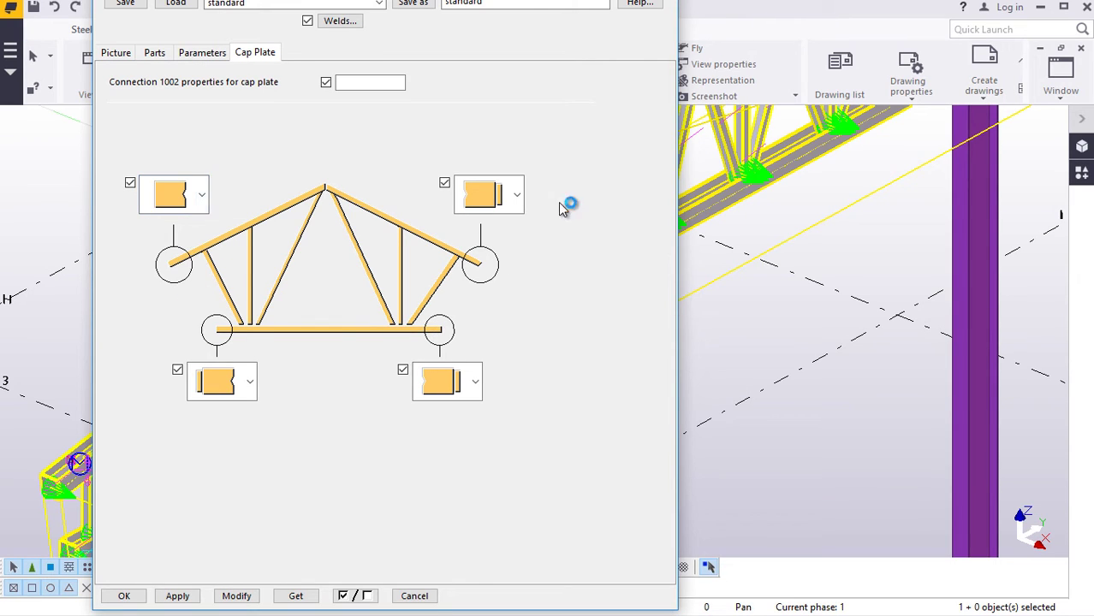
pyautogui.click(516, 195)
pyautogui.click(495, 286)
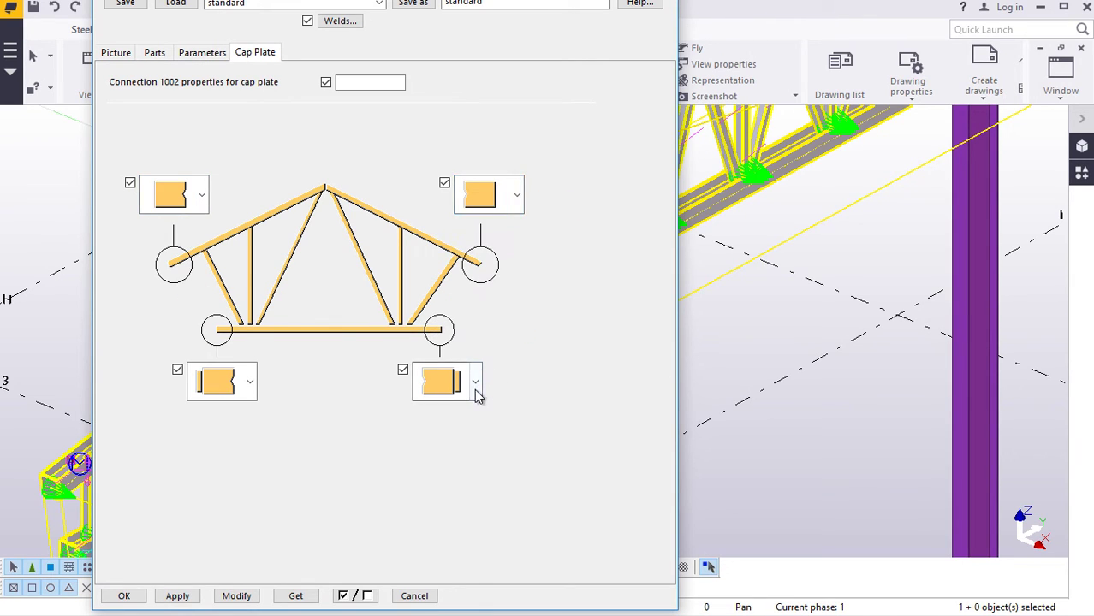
pyautogui.click(475, 382)
pyautogui.click(467, 463)
pyautogui.click(248, 383)
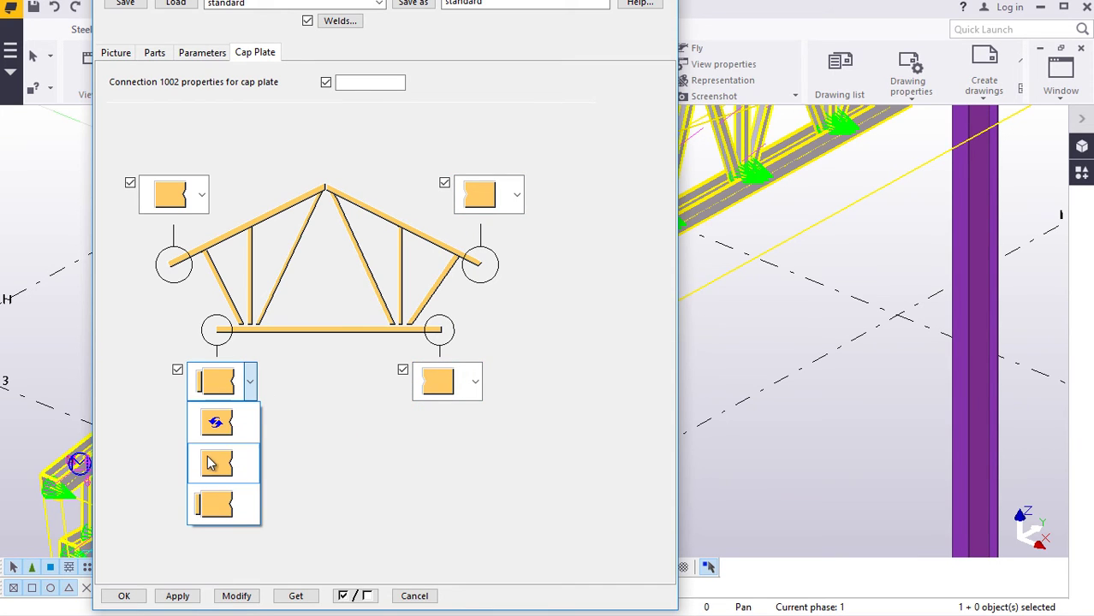
pyautogui.click(214, 462)
pyautogui.click(108, 53)
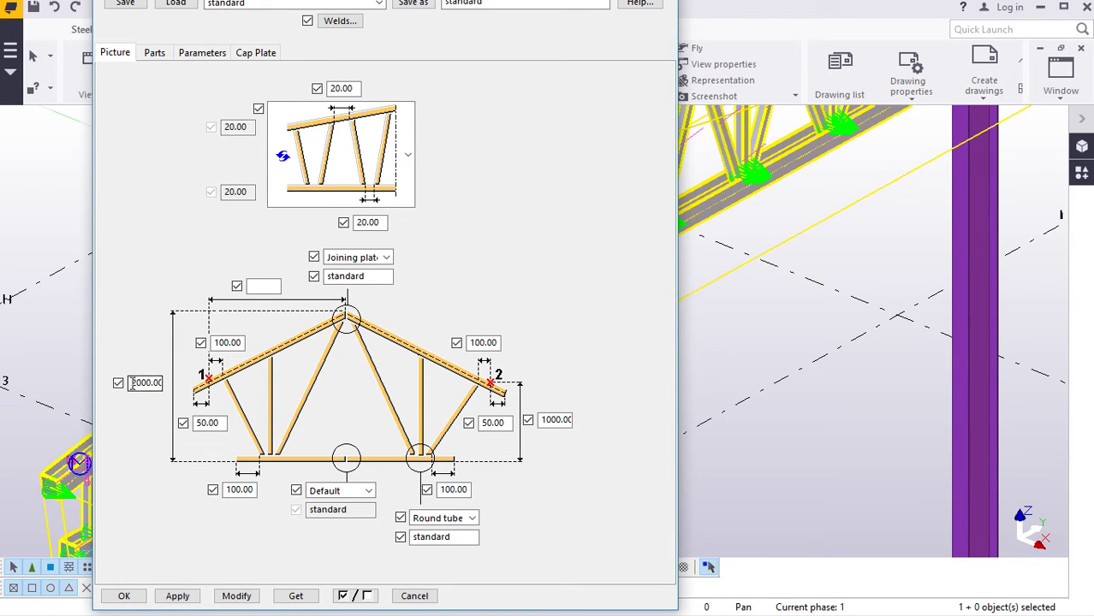
# Step: Change the truss height from 2000.00 to 3500 and apply it to the existing truss
pyautogui.moveTo(133, 383); pyautogui.dragTo(180, 389)
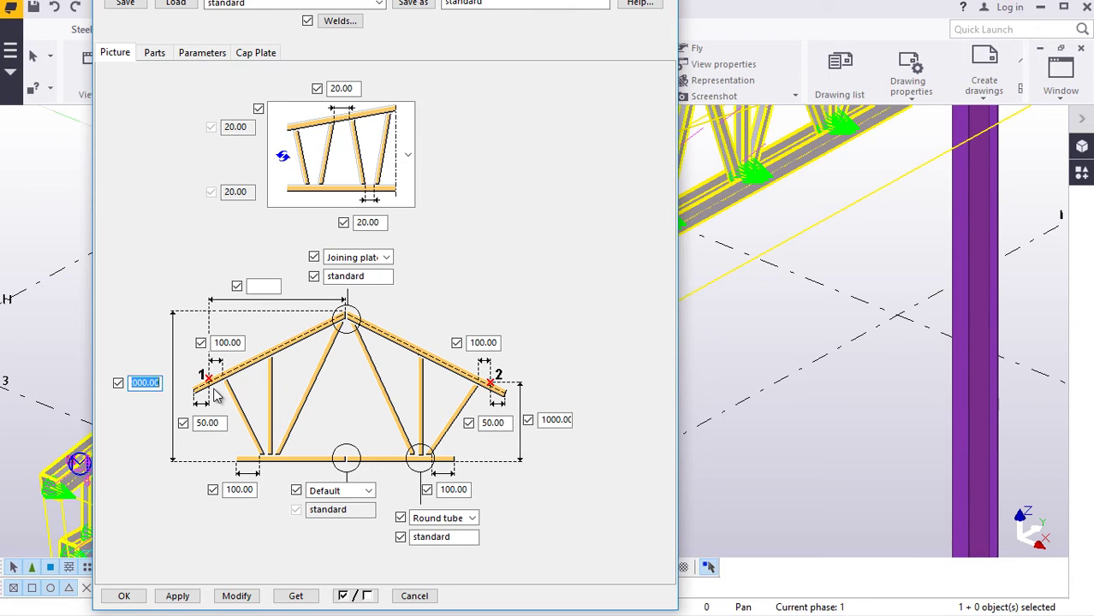
pyautogui.write('3500')
pyautogui.click(237, 597)
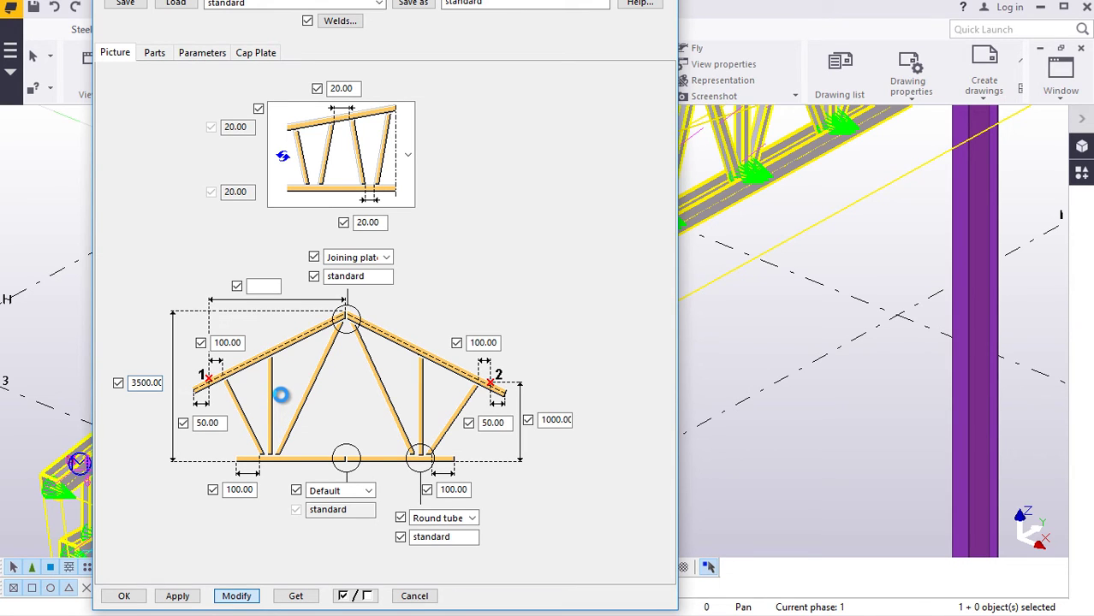
# Step: Close the truss settings, zoom around the model, and redraw the view
pyautogui.click(125, 595)
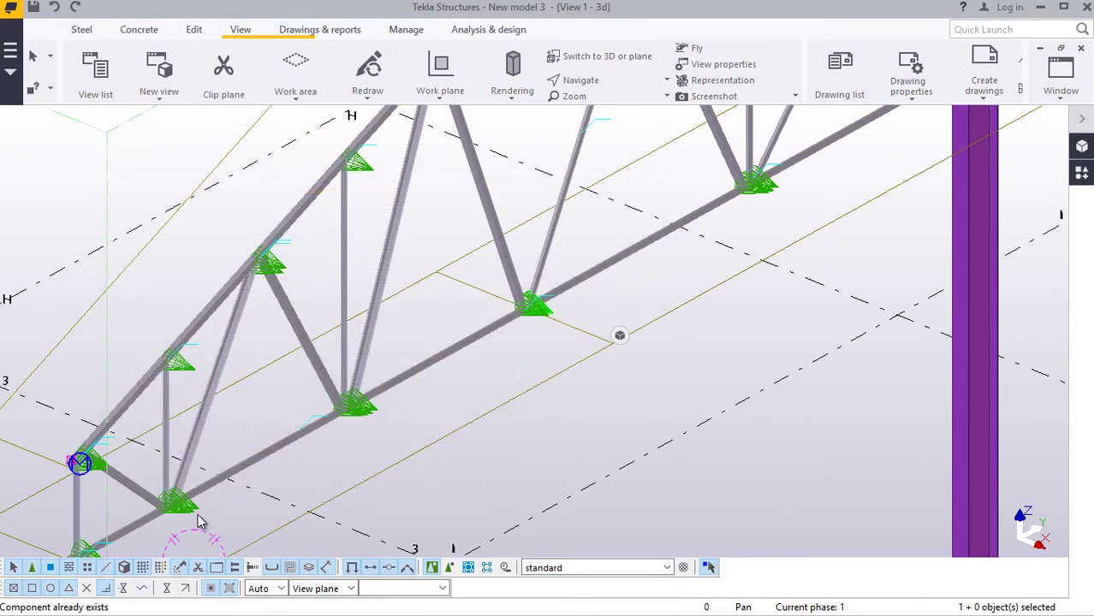
pyautogui.scroll(-5, 428, 372)
pyautogui.scroll(2, 289, 421)
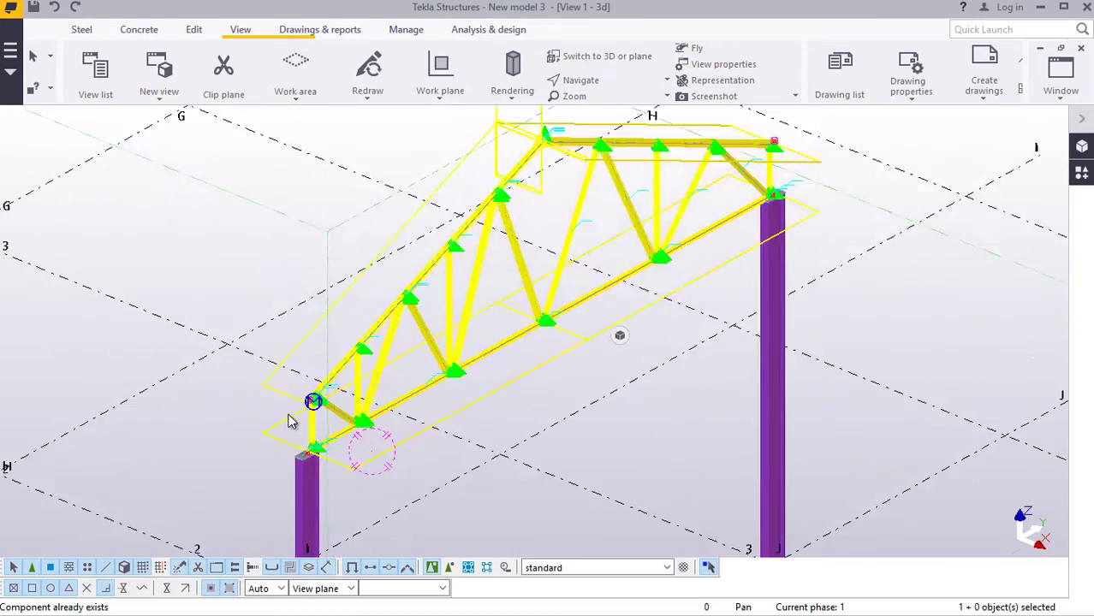
pyautogui.scroll(10, 289, 421)
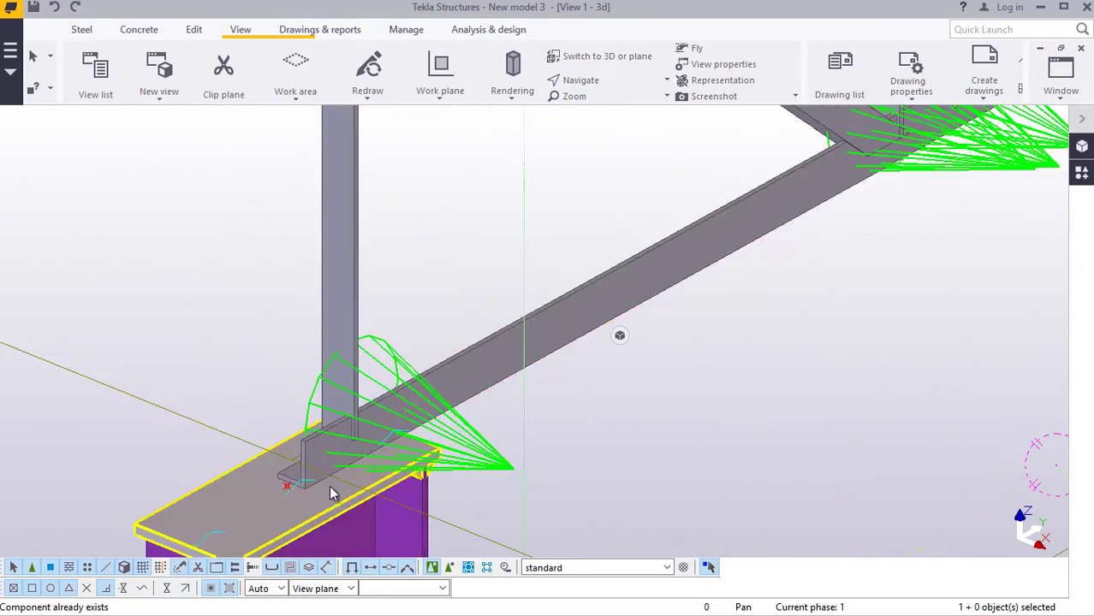
pyautogui.scroll(-8, 331, 490)
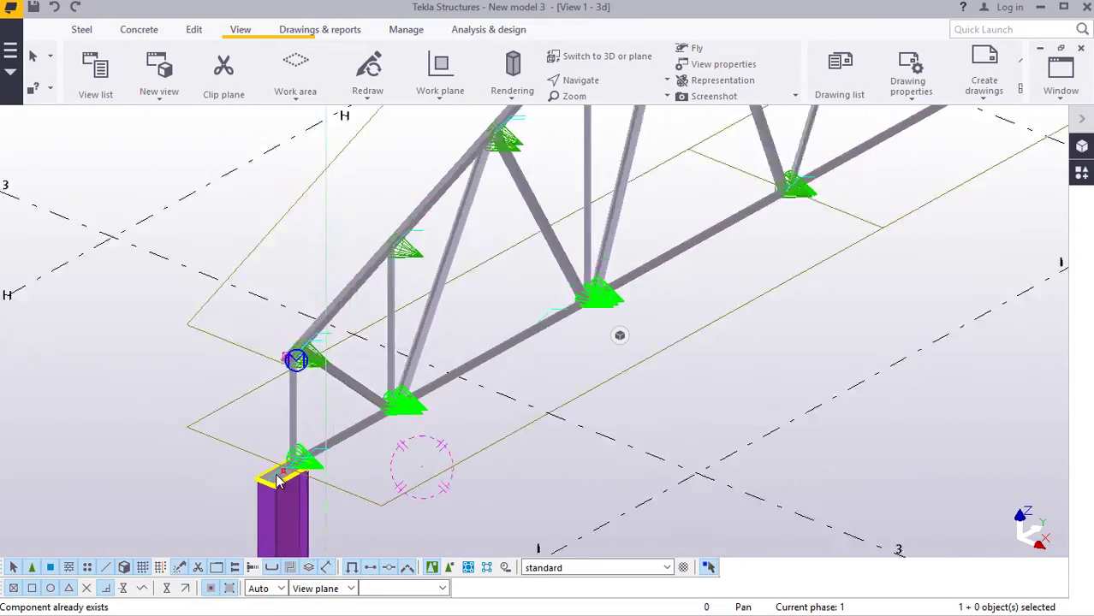
pyautogui.scroll(-4, 277, 482)
pyautogui.scroll(2, 529, 403)
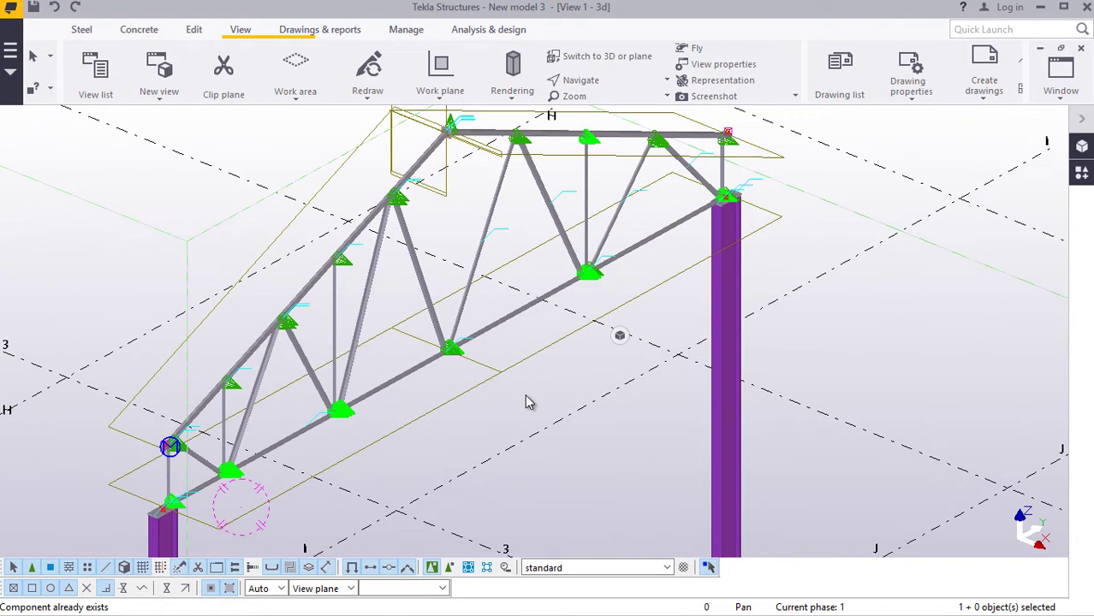
pyautogui.rightClick(528, 402)
pyautogui.click(581, 494)
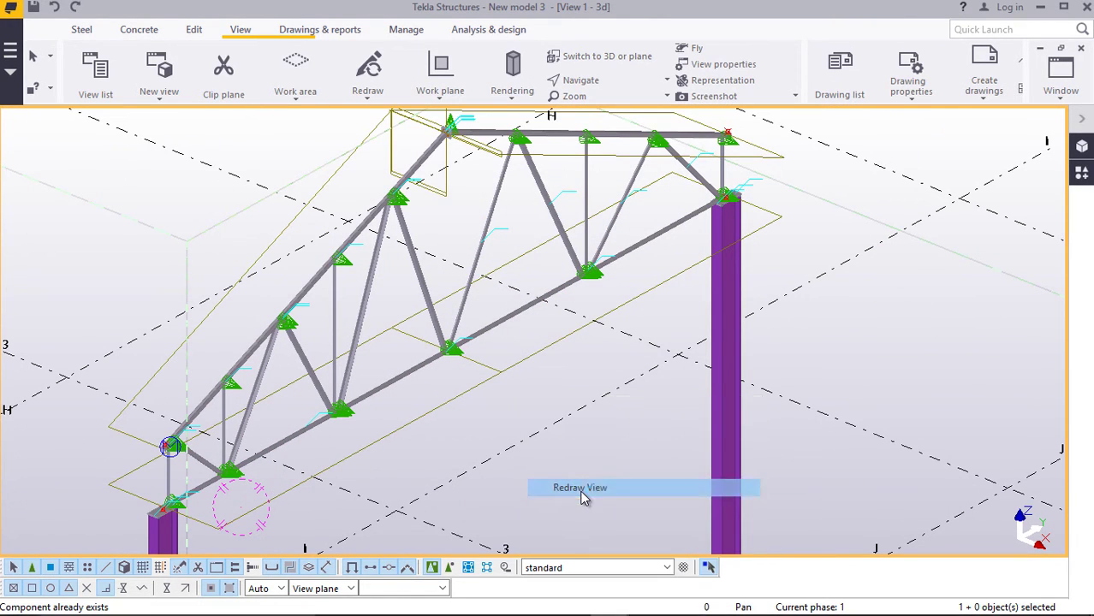
# Step: Rotate the view to inspect the taller truss, then select the whole truss component
pyautogui.scroll(-2, 485, 398)
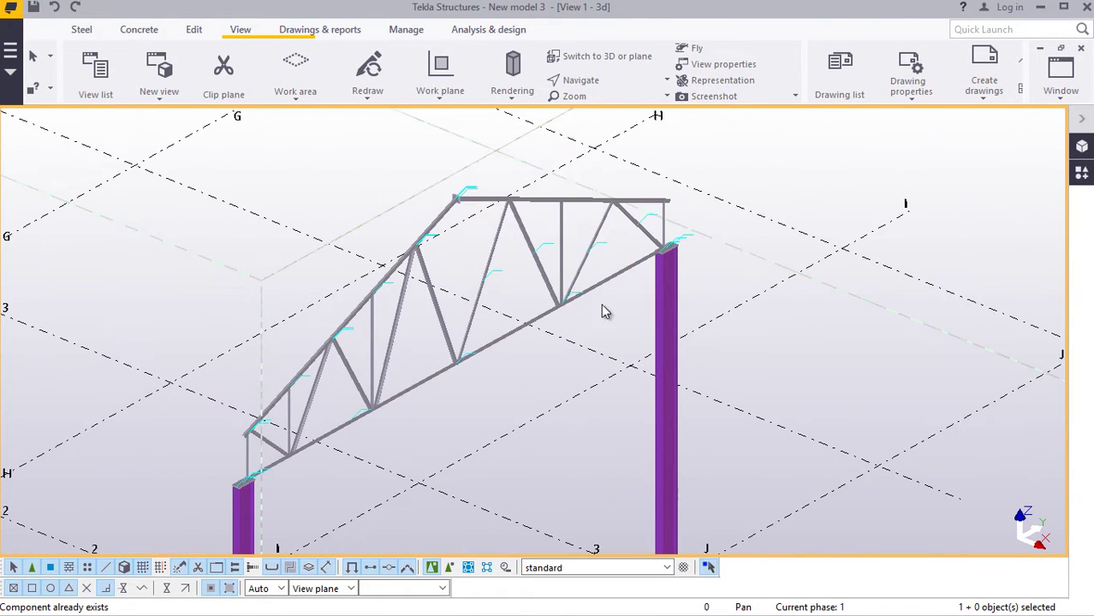
pyautogui.click(603, 82)
pyautogui.click(604, 116)
pyautogui.moveTo(604, 283)
pyautogui.mouseDown()
pyautogui.moveTo(497, 282)
pyautogui.moveTo(377, 251)
pyautogui.moveTo(367, 208)
pyautogui.moveTo(547, 232)
pyautogui.moveTo(568, 304)
pyautogui.mouseUp()
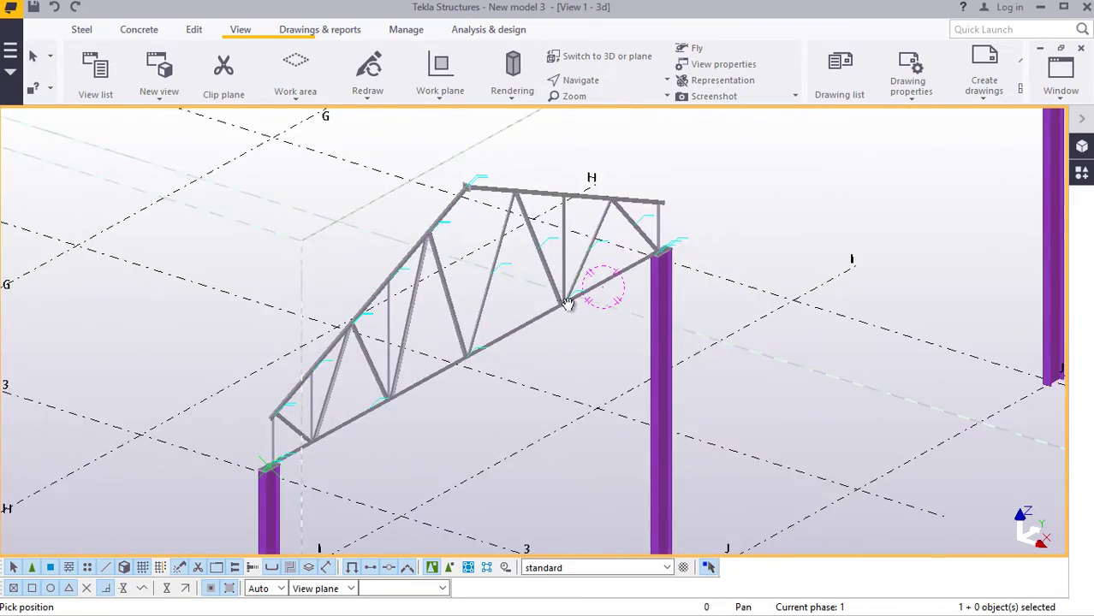
pyautogui.scroll(-1, 556, 299)
pyautogui.scroll(6, 343, 409)
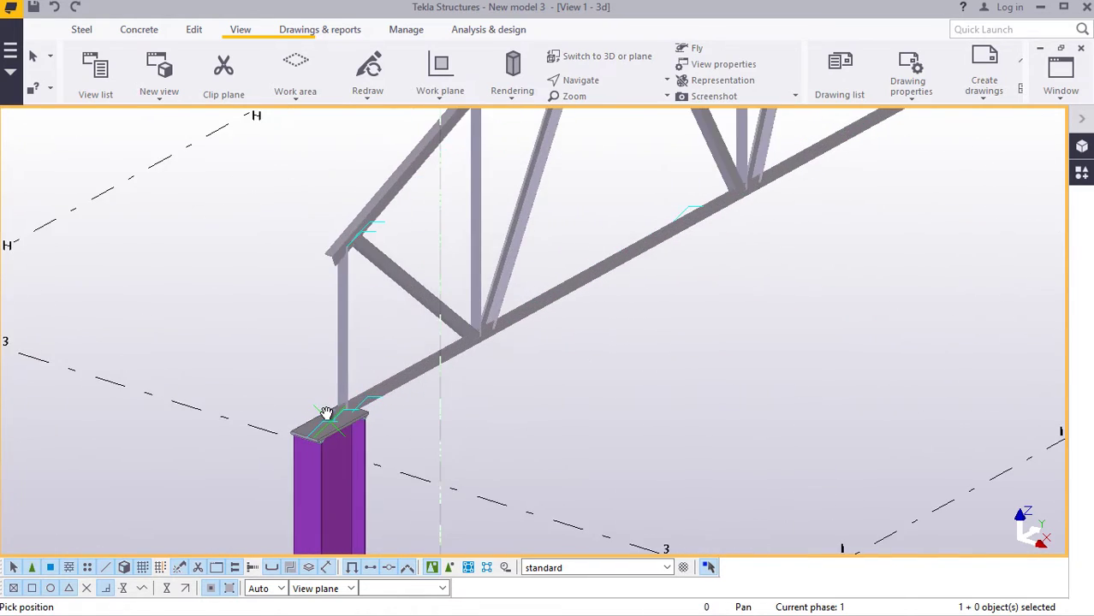
pyautogui.scroll(-5, 327, 414)
pyautogui.scroll(2, 548, 188)
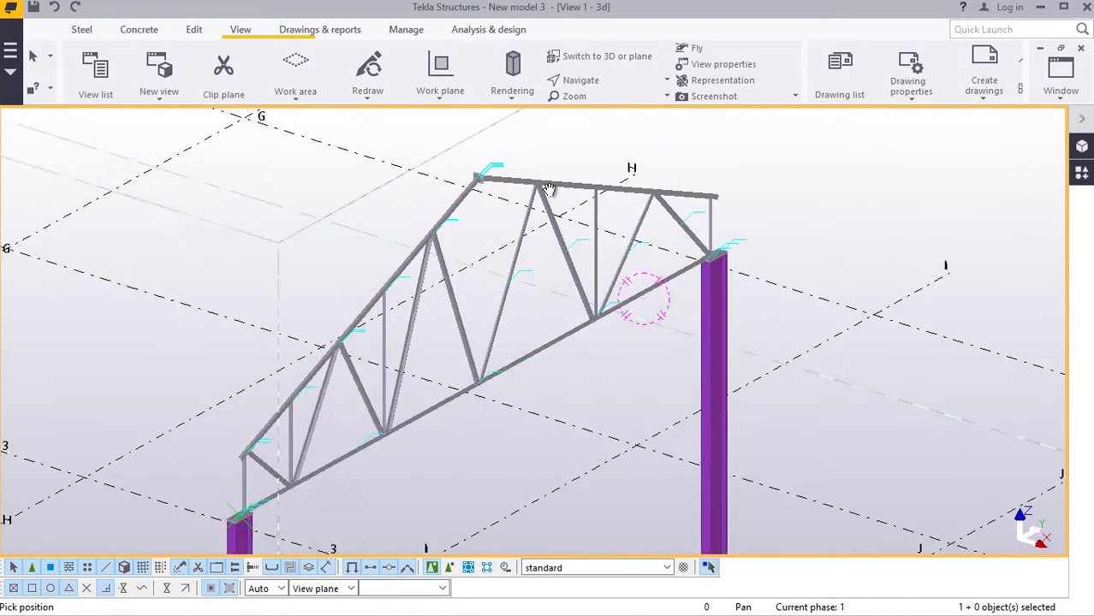
pyautogui.scroll(1, 549, 188)
pyautogui.rightClick(552, 147)
pyautogui.click(558, 154)
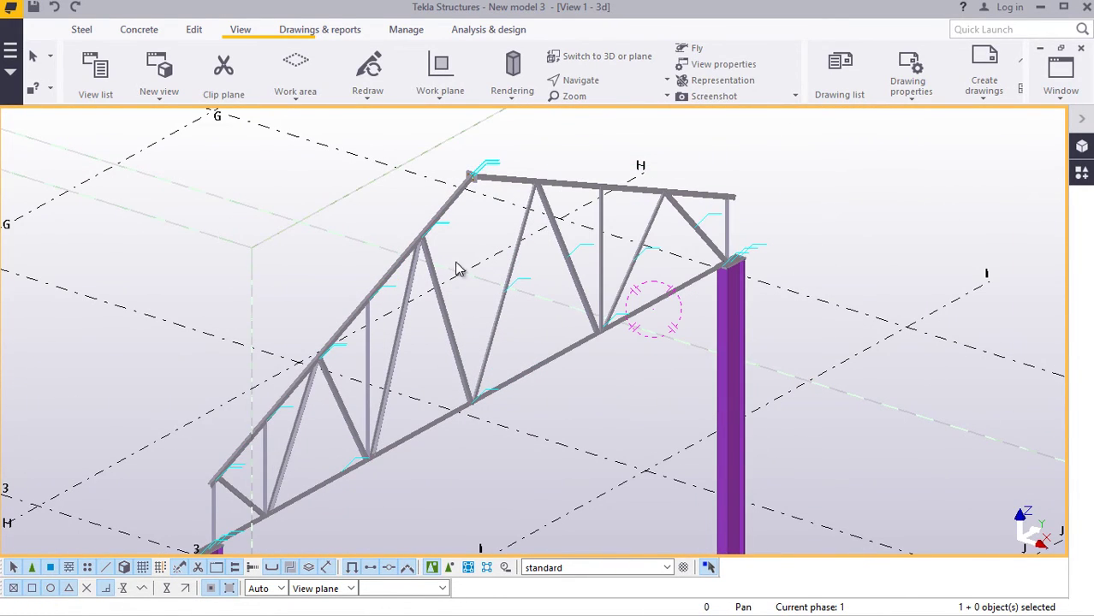
pyautogui.click(514, 178)
# Step: Copy the truss 12000 from the column base grid point to grid line 3
pyautogui.rightClick(781, 165)
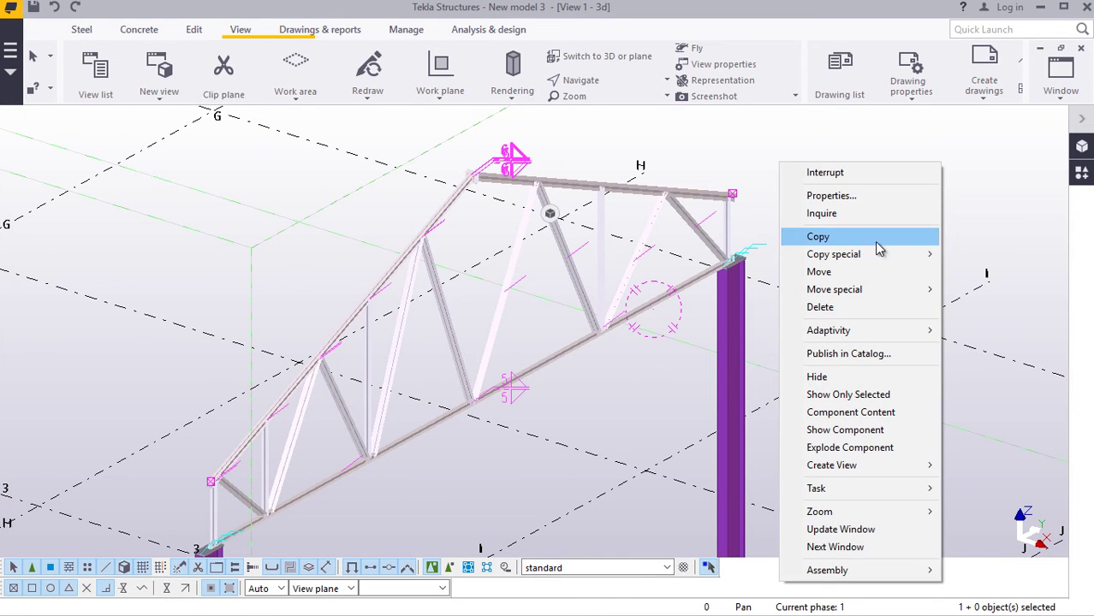
pyautogui.click(821, 238)
pyautogui.scroll(-3, 514, 270)
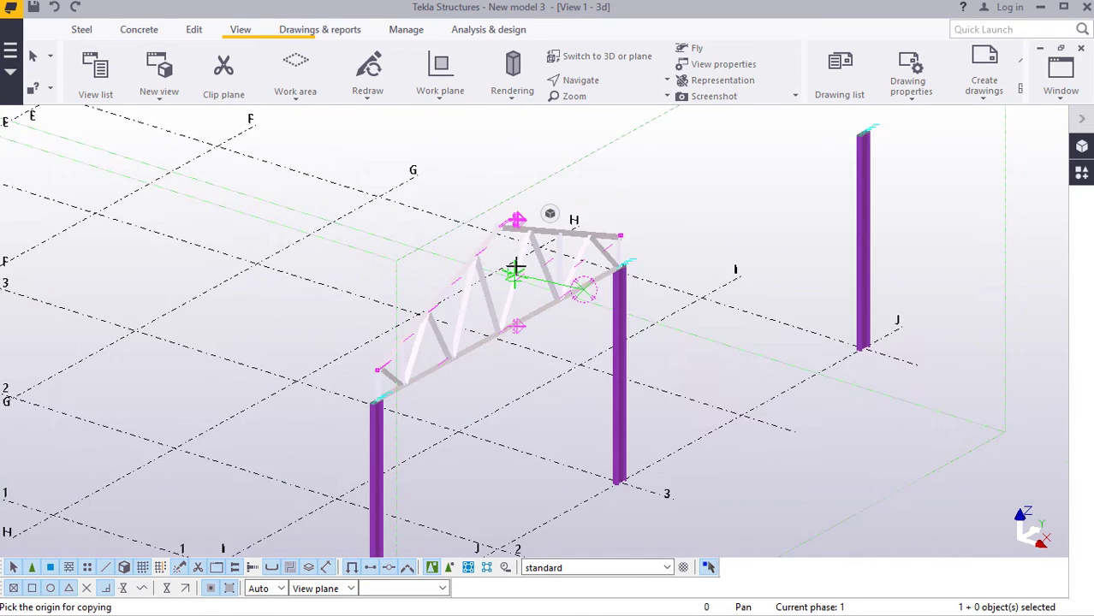
pyautogui.scroll(-2, 514, 270)
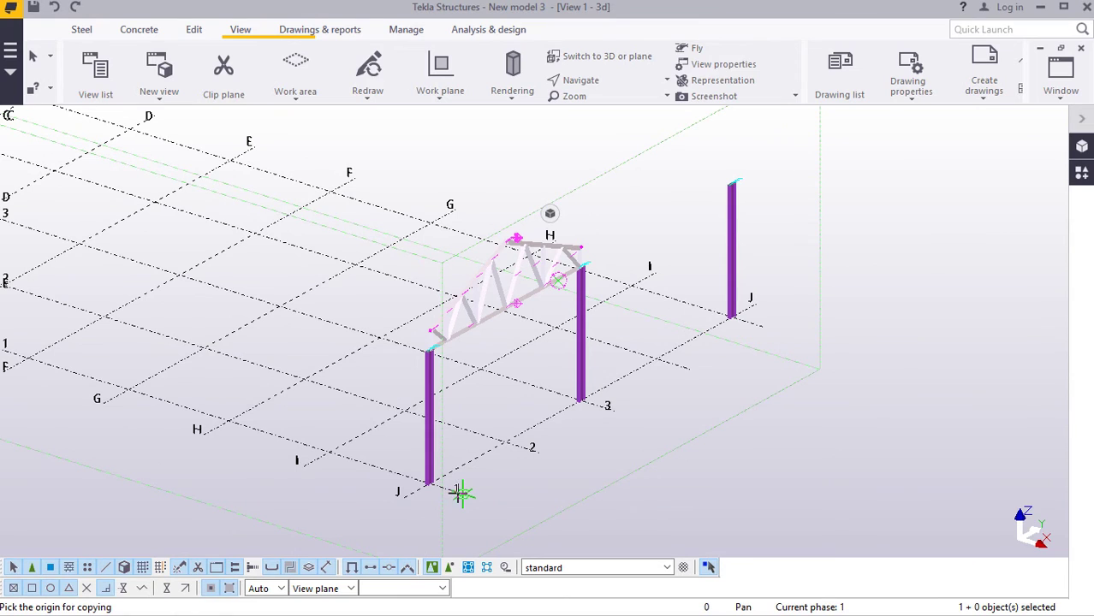
pyautogui.click(498, 489)
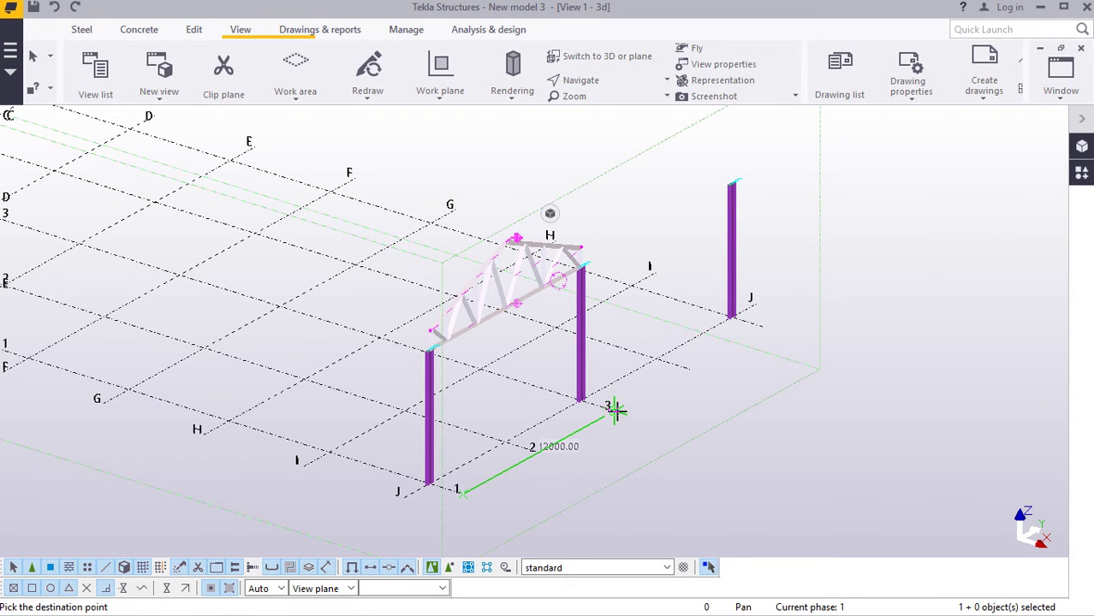
pyautogui.click(617, 411)
pyautogui.rightClick(872, 232)
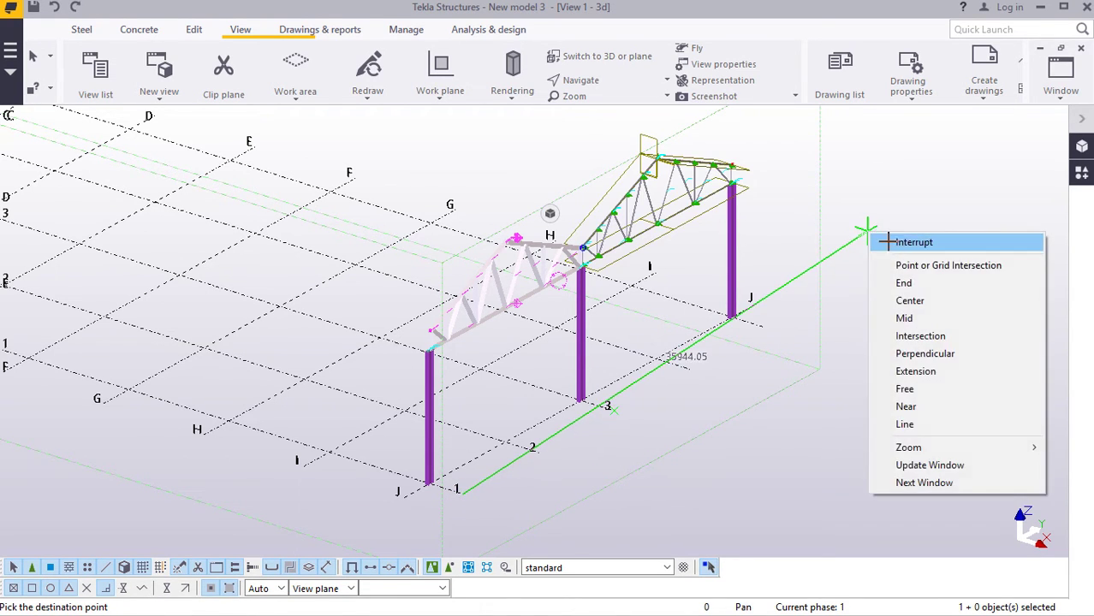
pyautogui.click(882, 236)
# Step: Redraw the model view to show both trusses across the three columns
pyautogui.scroll(2, 742, 163)
pyautogui.scroll(3, 744, 164)
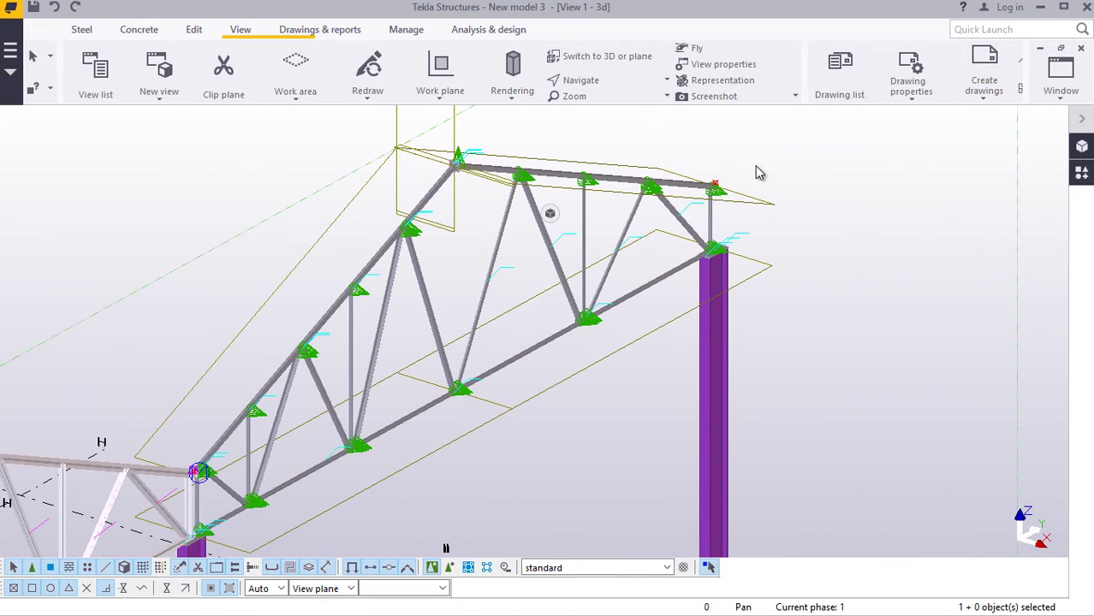
pyautogui.rightClick(784, 175)
pyautogui.click(786, 178)
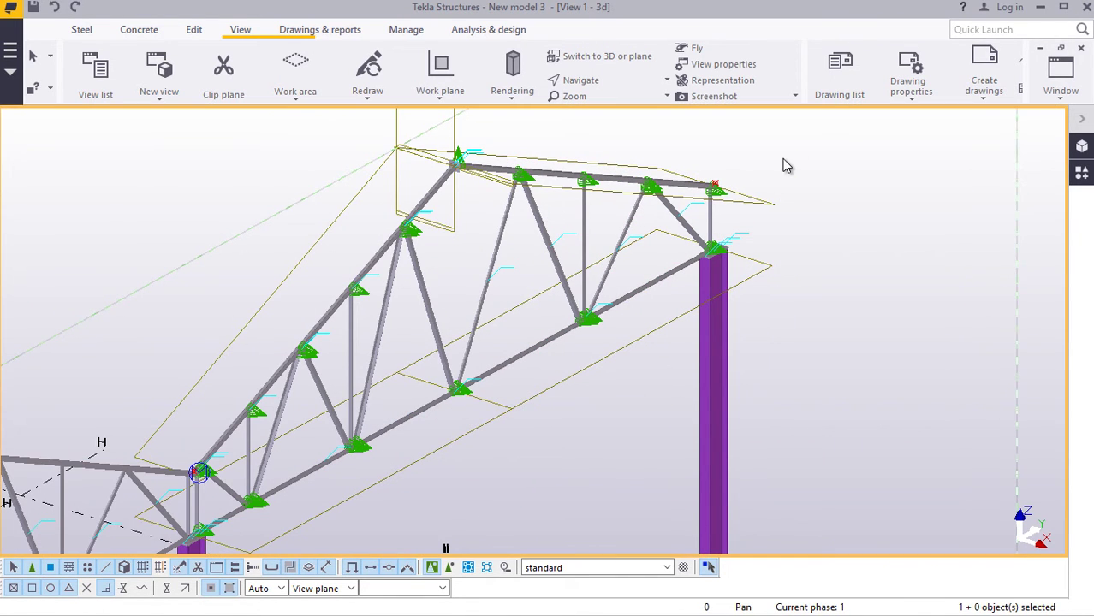
pyautogui.rightClick(786, 162)
pyautogui.click(839, 252)
pyautogui.scroll(-3, 821, 235)
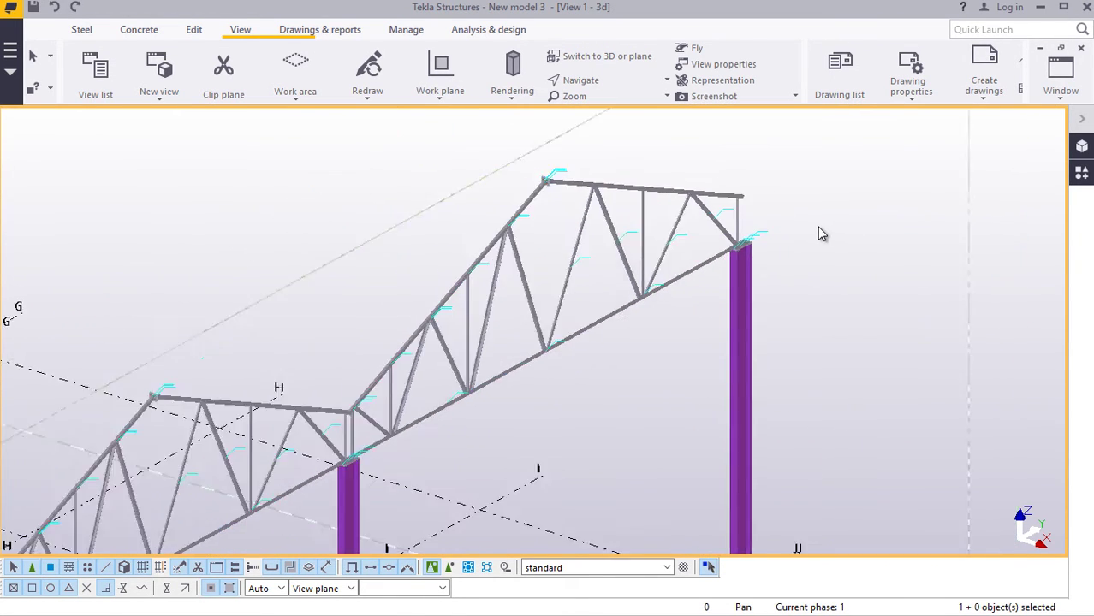
pyautogui.scroll(4, 486, 439)
# Step: Rotate the view to face the truss front-on
pyautogui.scroll(6, 486, 438)
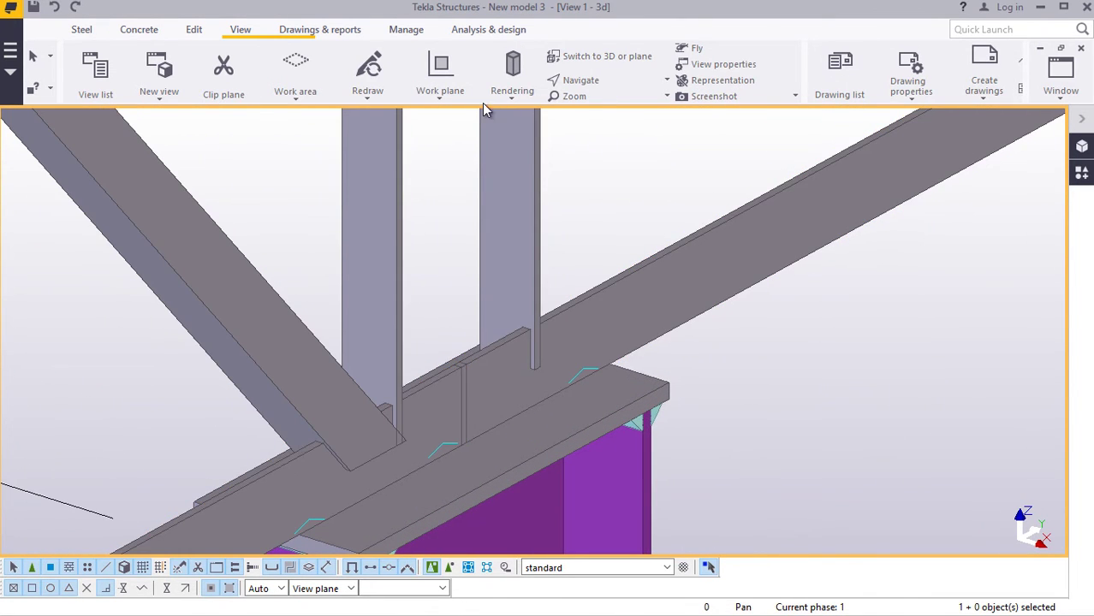
pyautogui.click(606, 81)
pyautogui.click(618, 121)
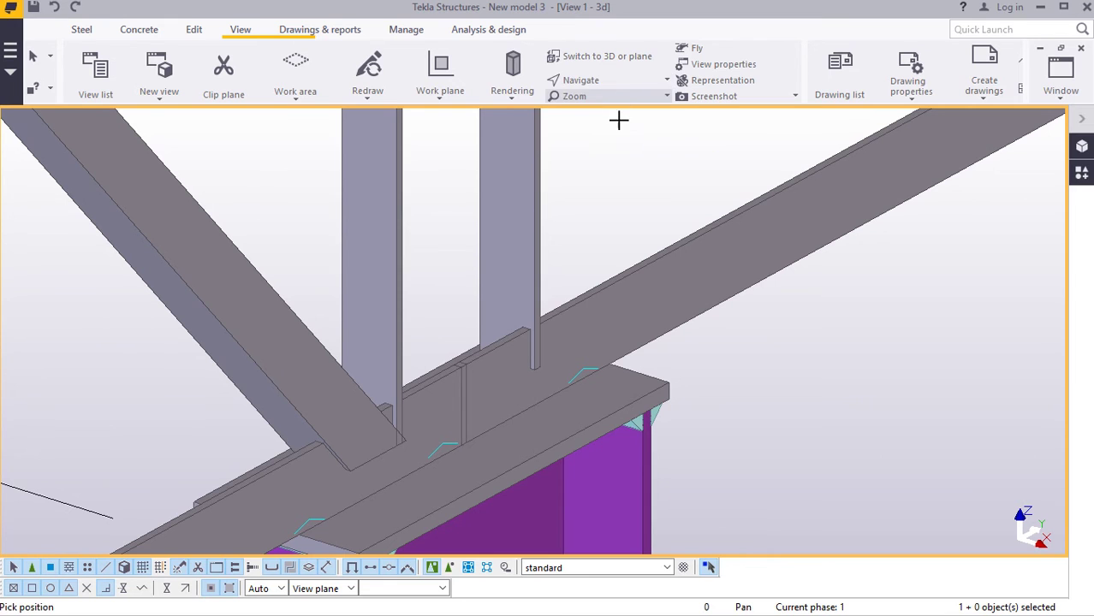
pyautogui.moveTo(529, 380); pyautogui.dragTo(591, 274)
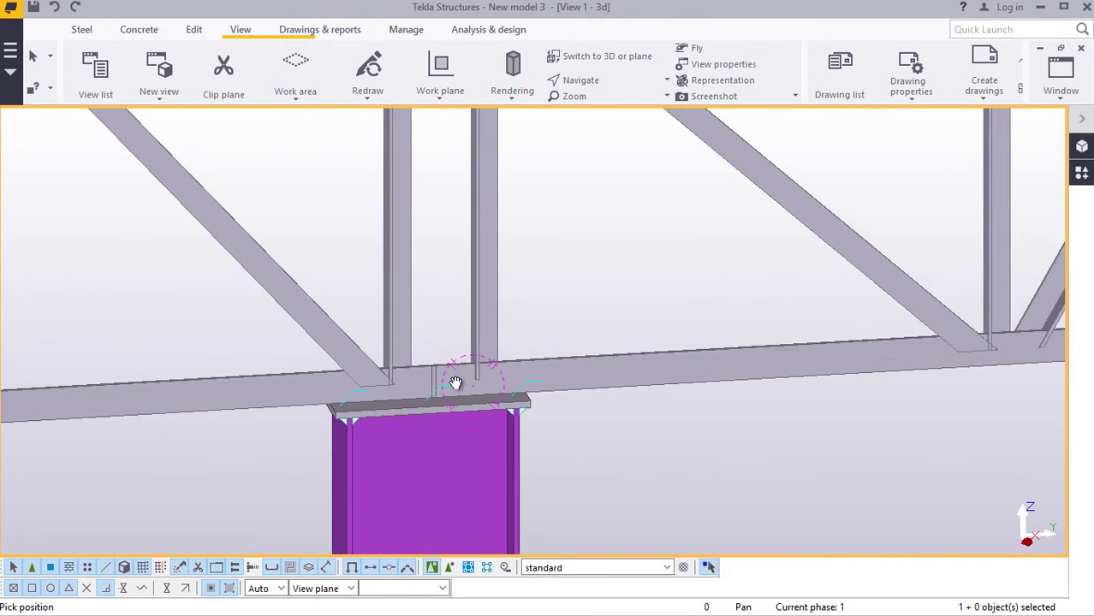
pyautogui.rightClick(629, 239)
pyautogui.click(674, 246)
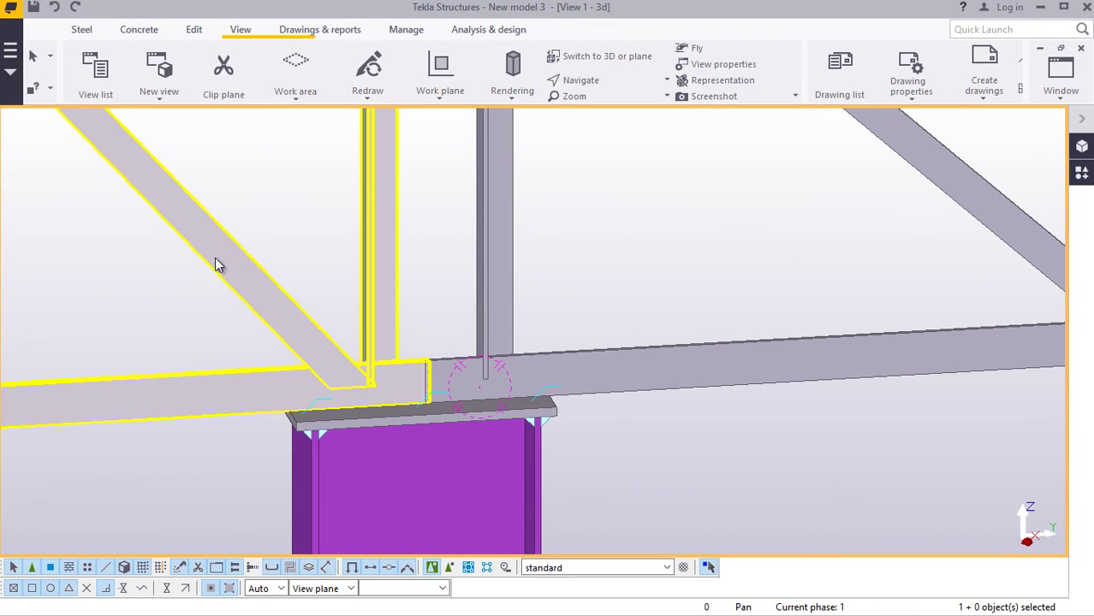
# Step: Move the truss 50 mm along the middle column's cap plate
pyautogui.click(215, 262)
pyautogui.rightClick(610, 198)
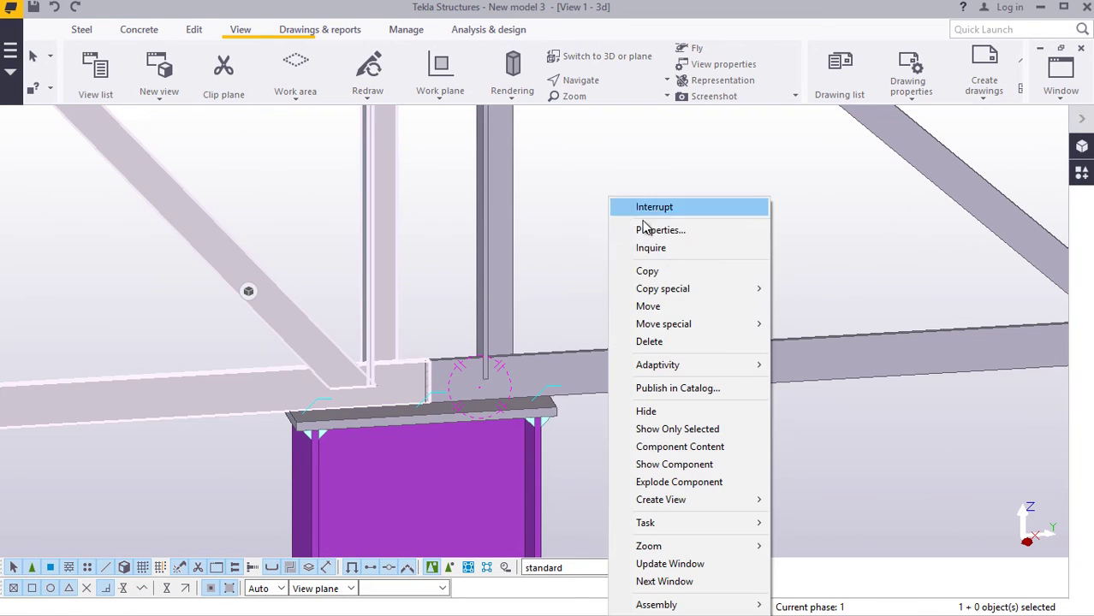
pyautogui.click(653, 305)
pyautogui.scroll(2, 419, 415)
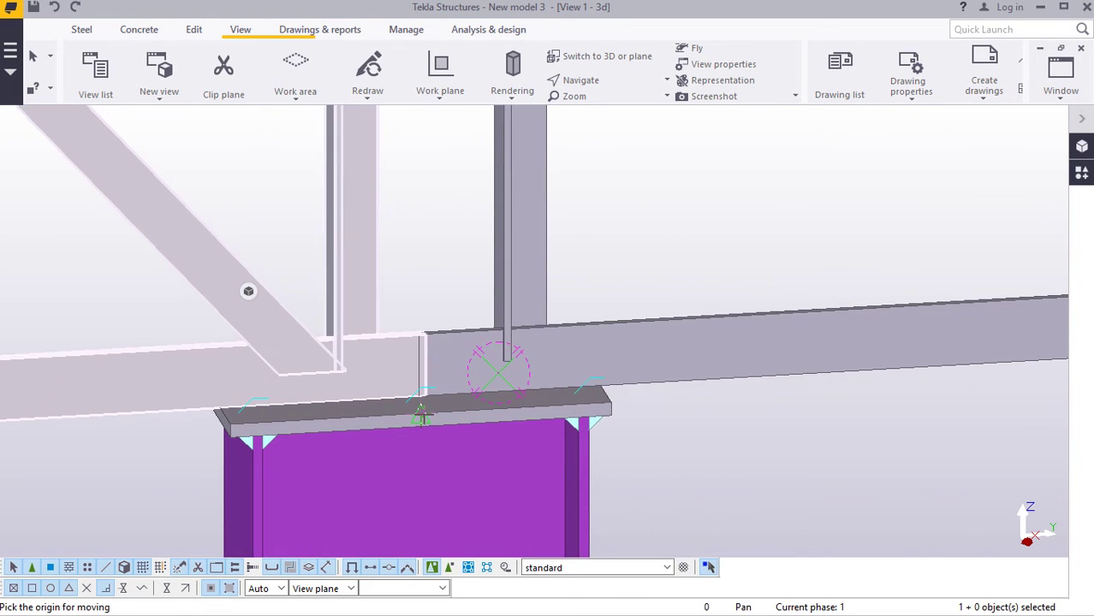
pyautogui.click(419, 414)
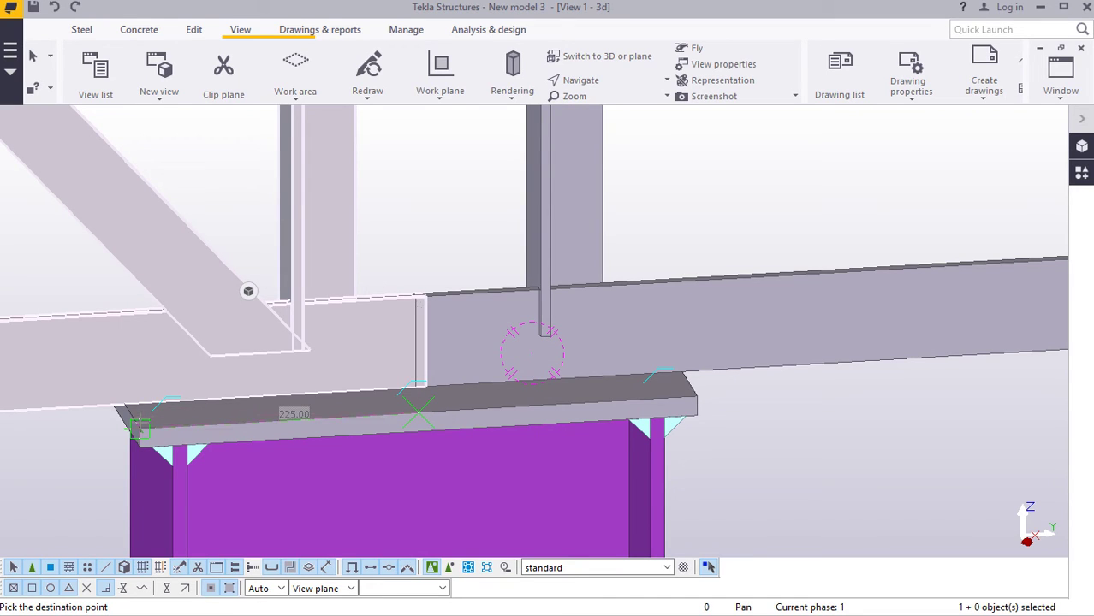
pyautogui.write('50')
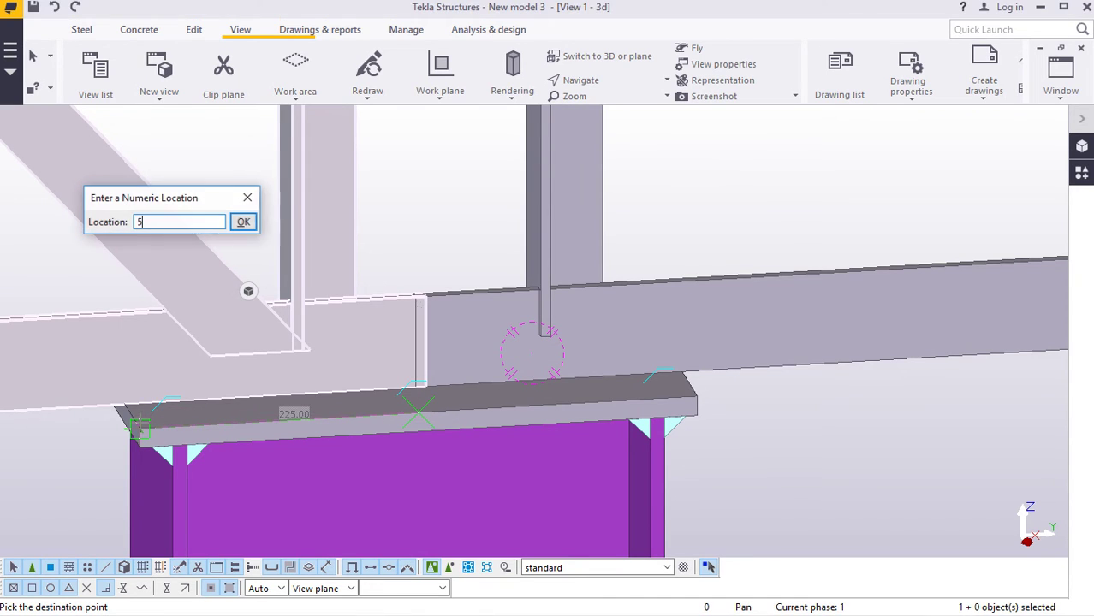
pyautogui.click(243, 222)
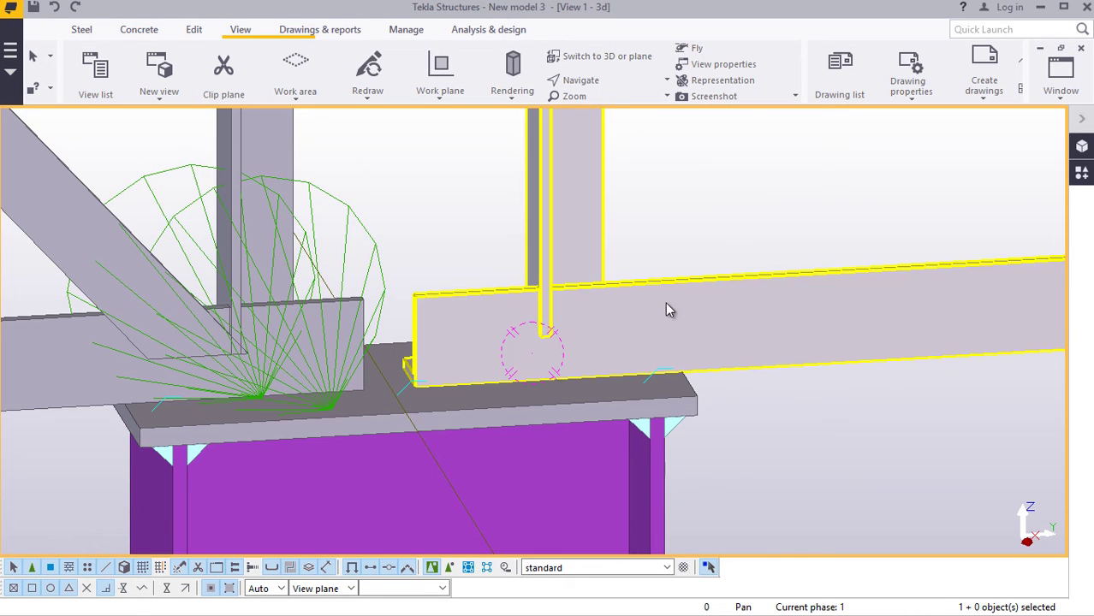
# Step: Move the adjoining beam 50 mm along the cap plate too, then zoom out
pyautogui.rightClick(701, 232)
pyautogui.moveTo(747, 304)
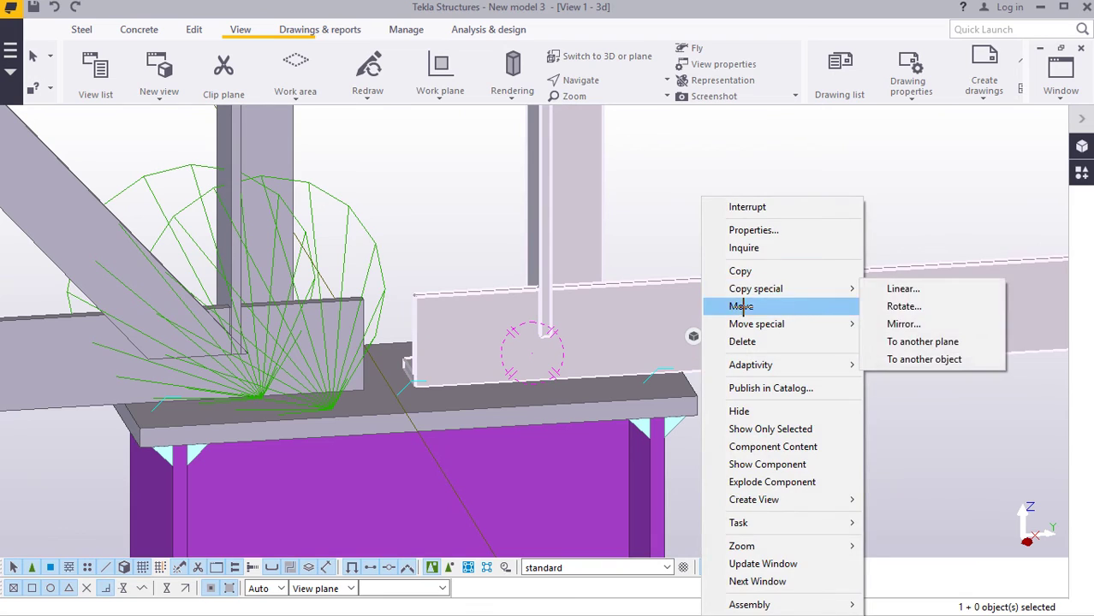
pyautogui.click(890, 287)
pyautogui.click(418, 414)
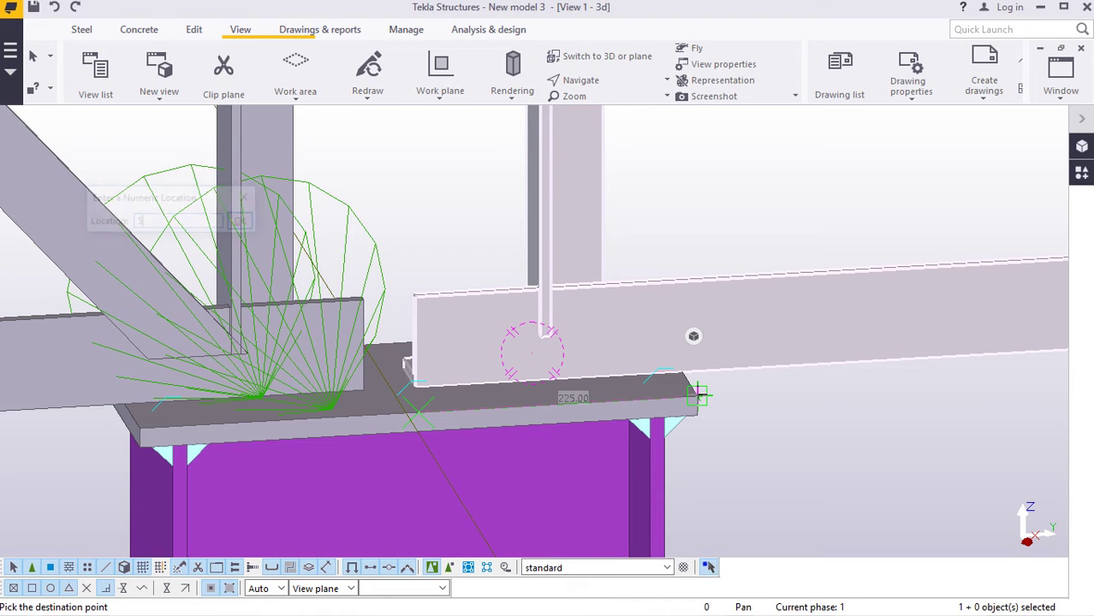
pyautogui.write('50')
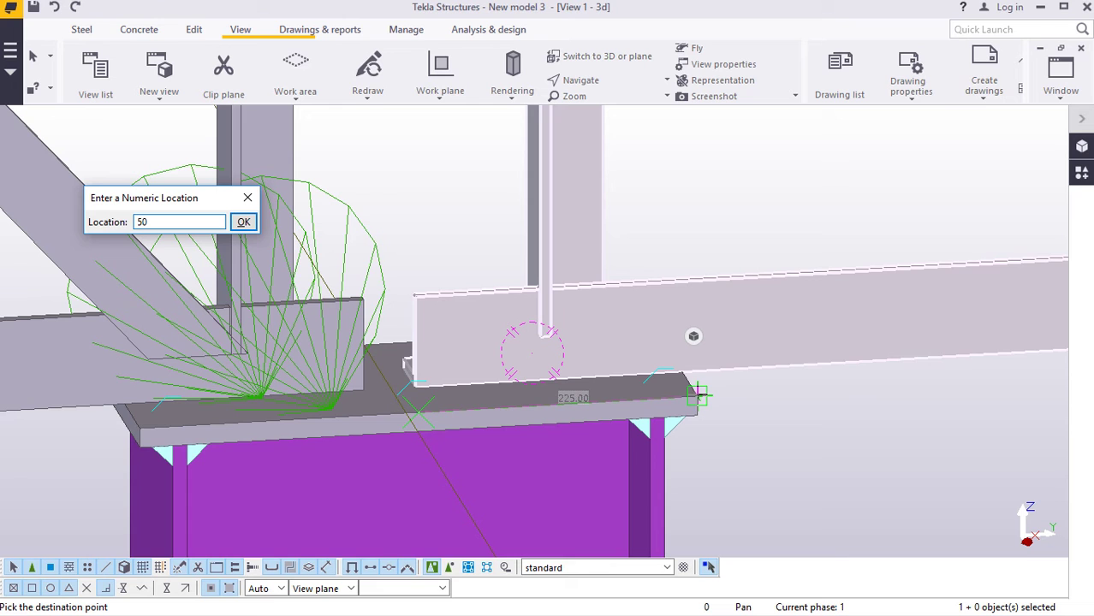
pyautogui.press('Return')
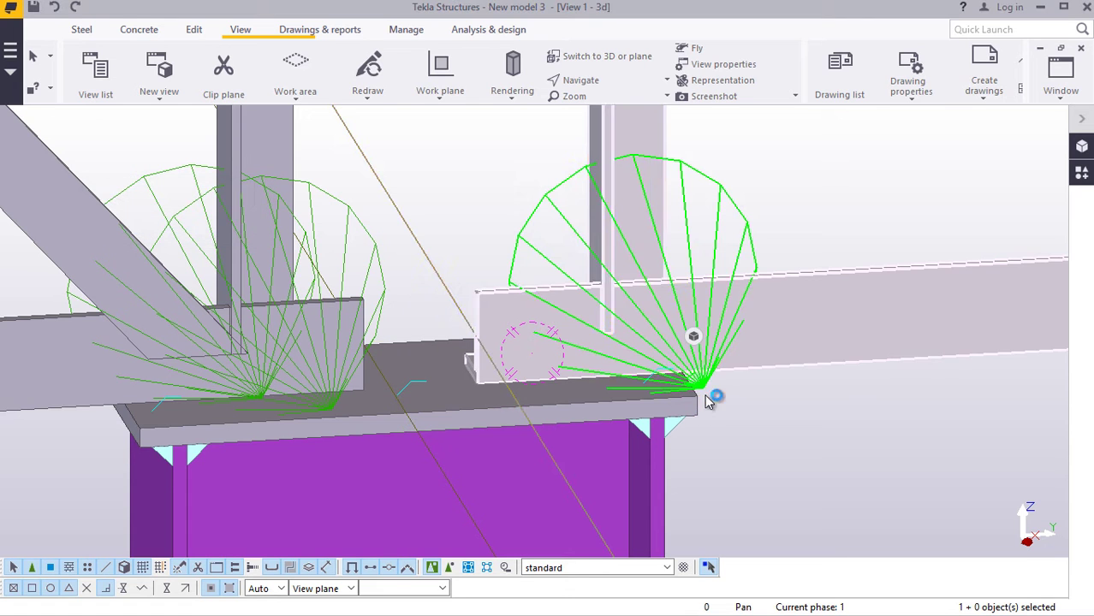
pyautogui.scroll(-10, 756, 191)
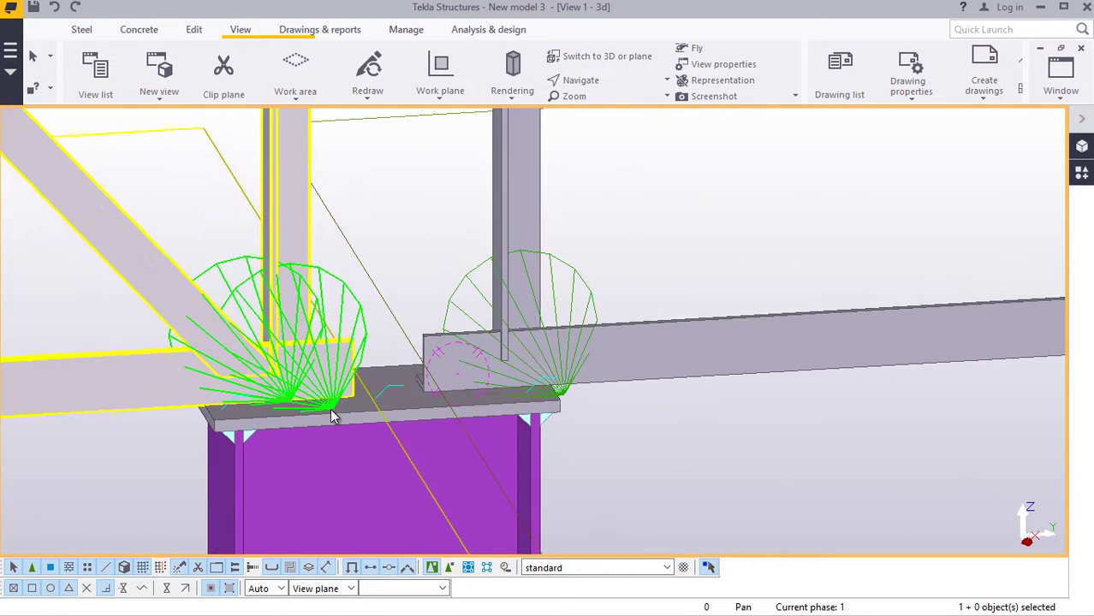
pyautogui.scroll(-8, 362, 170)
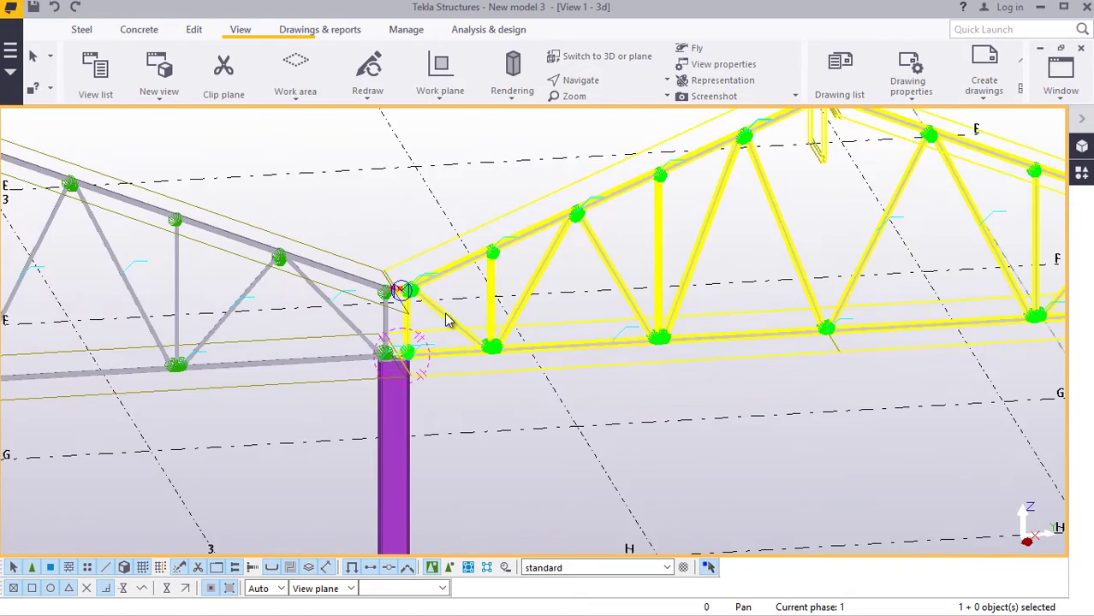
pyautogui.rightClick(591, 151)
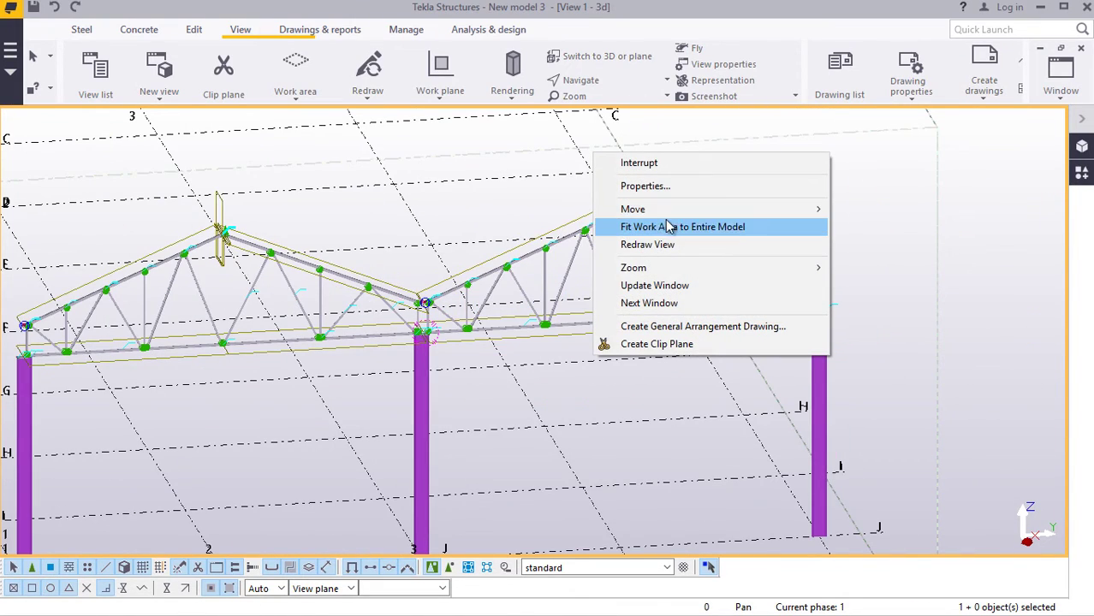
# Step: Redraw and rotate the view around the truss apex, then open that joint's properties
pyautogui.click(657, 247)
pyautogui.scroll(8, 617, 212)
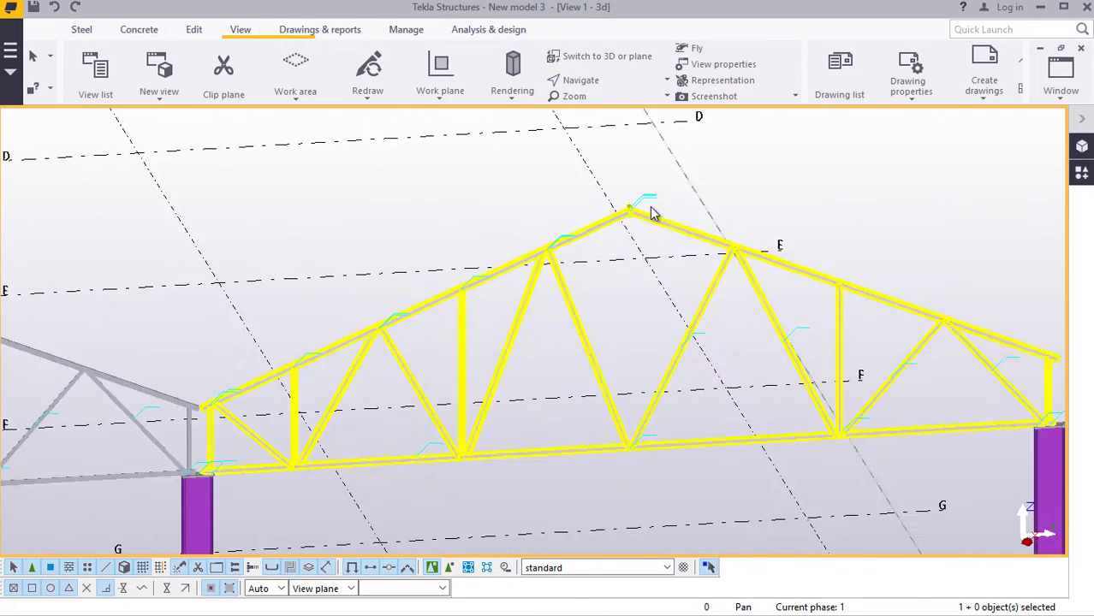
pyautogui.scroll(5, 617, 206)
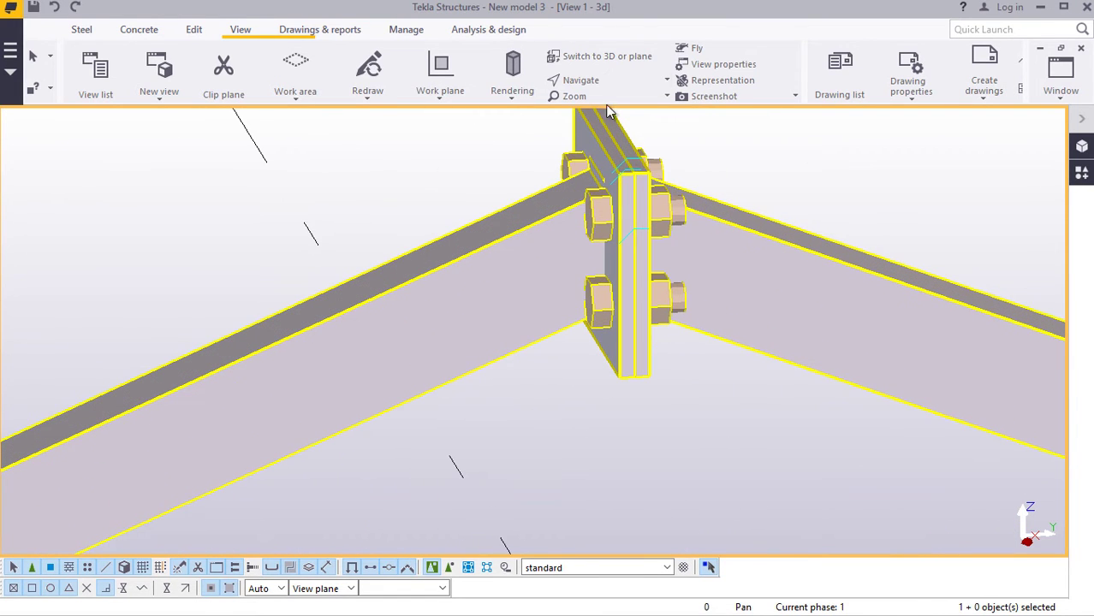
pyautogui.click(586, 79)
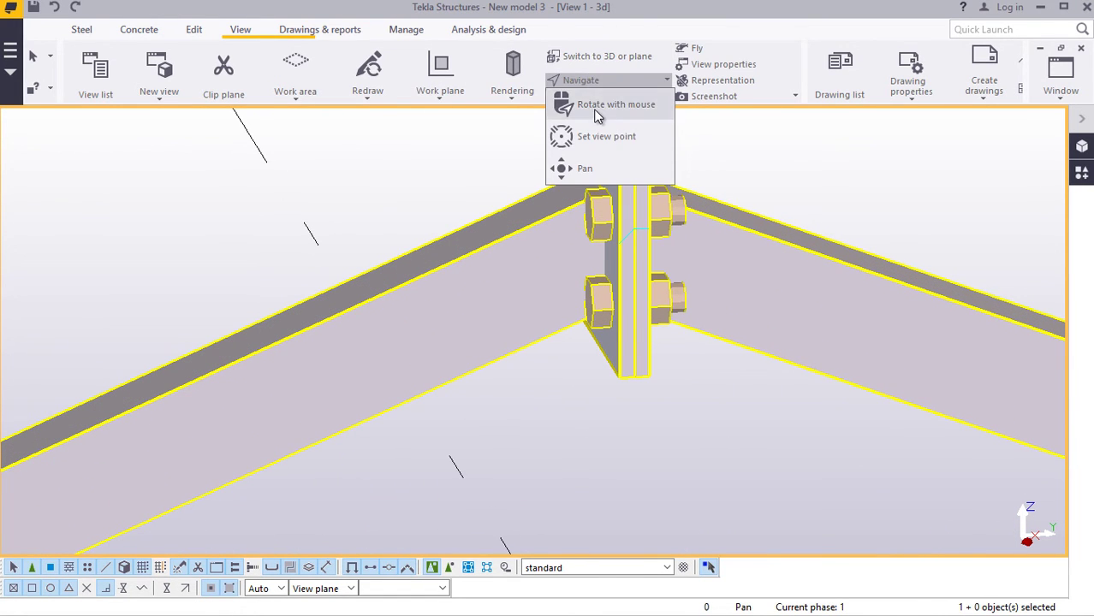
pyautogui.click(596, 105)
pyautogui.click(610, 278)
pyautogui.moveTo(610, 279); pyautogui.dragTo(659, 200)
pyautogui.rightClick(659, 200)
pyautogui.click(698, 212)
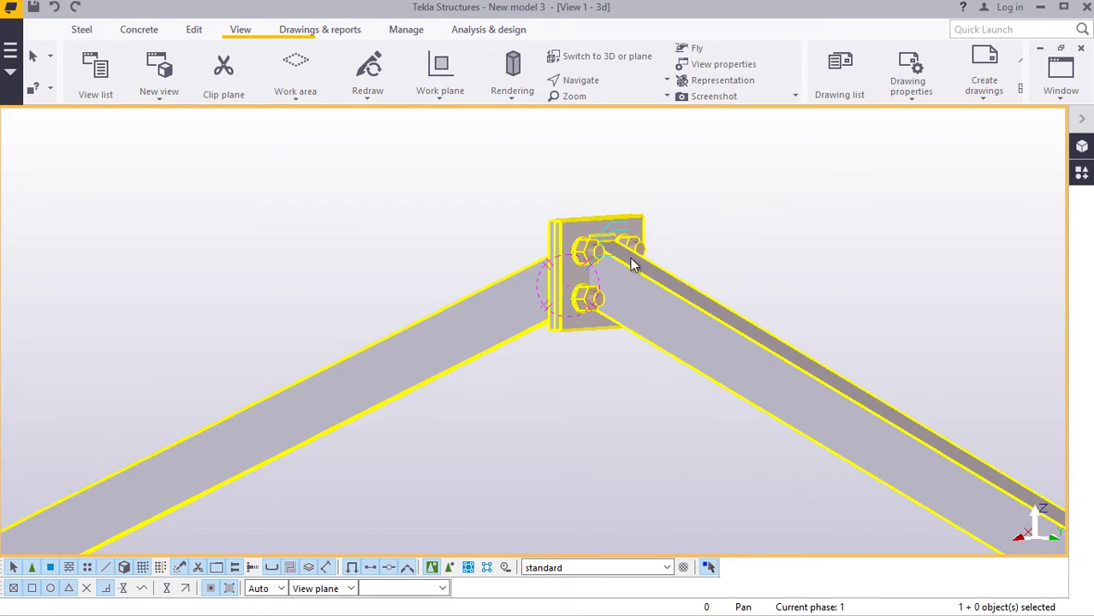
pyautogui.doubleClick(627, 257)
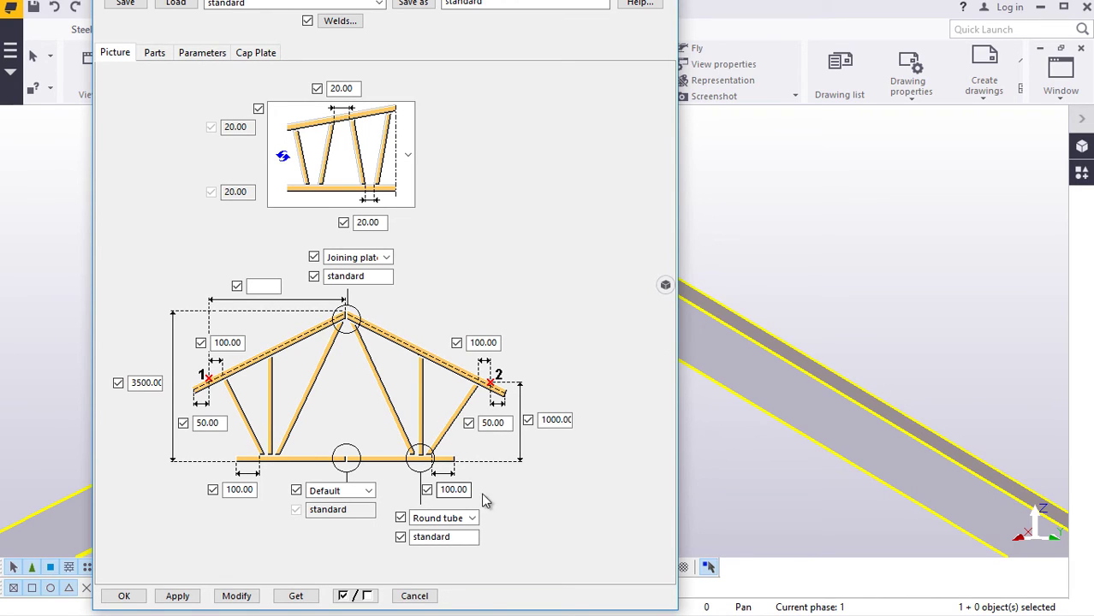
# Step: Keep Round tube as the bottom chord joint type and confirm the joint settings
pyautogui.click(473, 518)
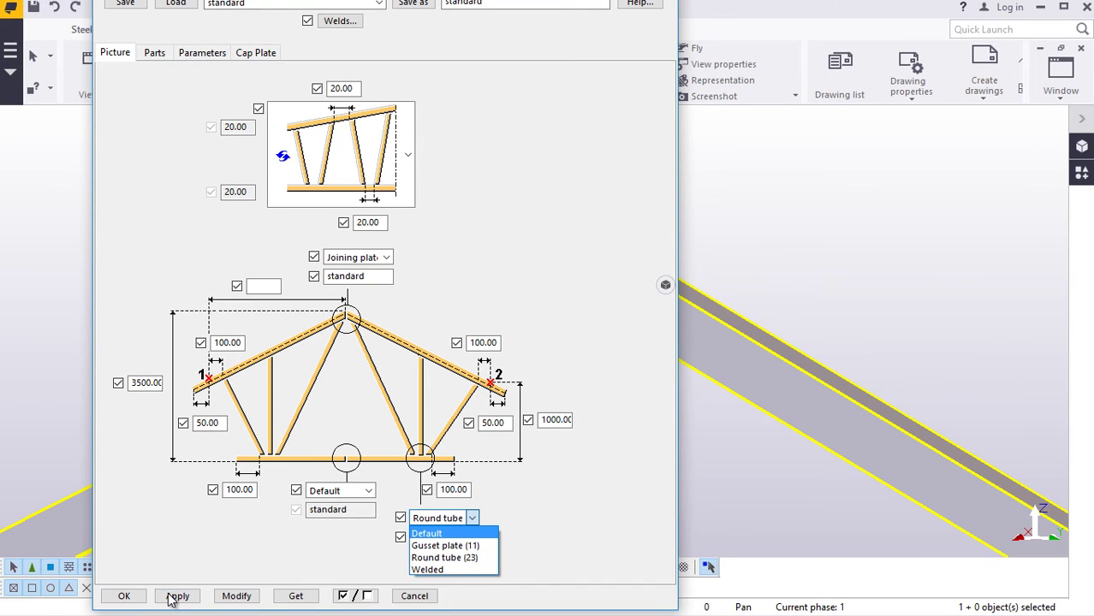
pyautogui.click(133, 597)
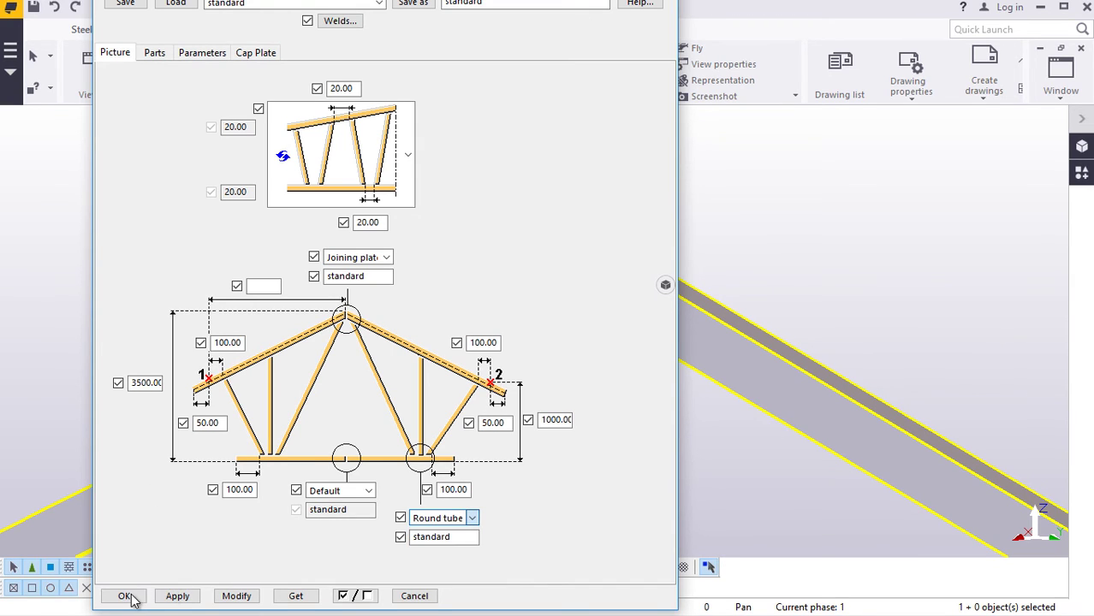
pyautogui.click(122, 596)
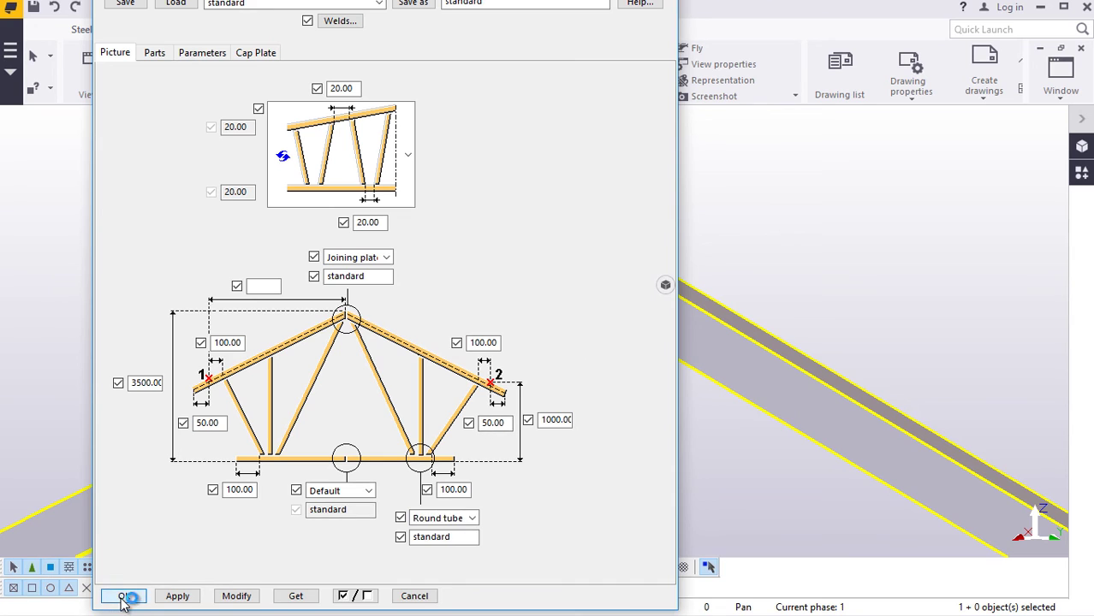
# Step: Box-select both trusses and all three purple columns, nine objects in total
pyautogui.scroll(-2, 389, 347)
pyautogui.scroll(-3, 390, 349)
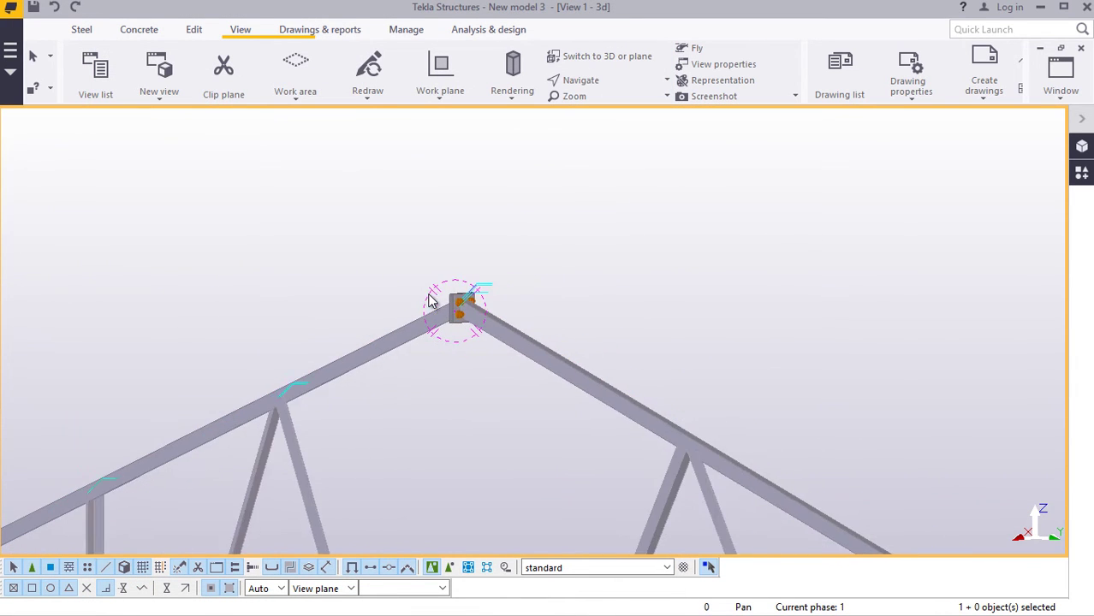
pyautogui.scroll(-3, 451, 288)
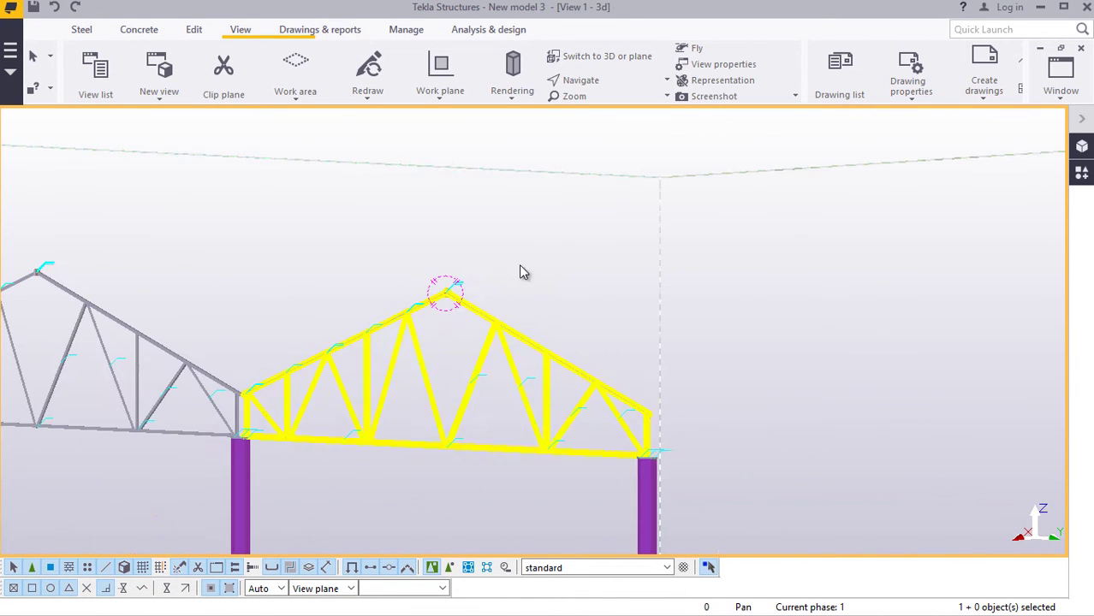
pyautogui.click(589, 81)
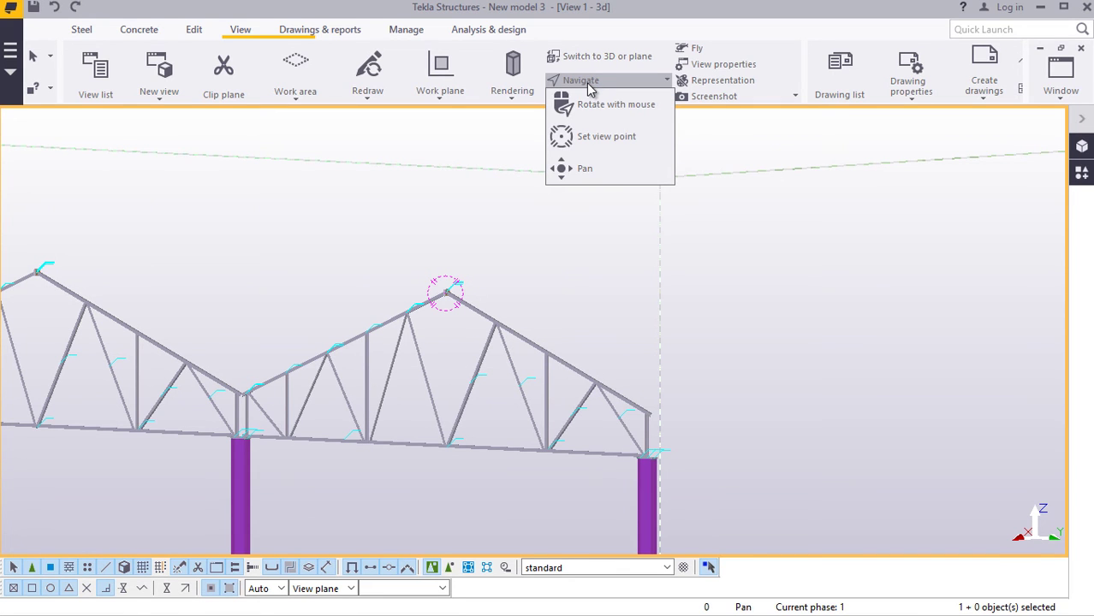
pyautogui.click(596, 106)
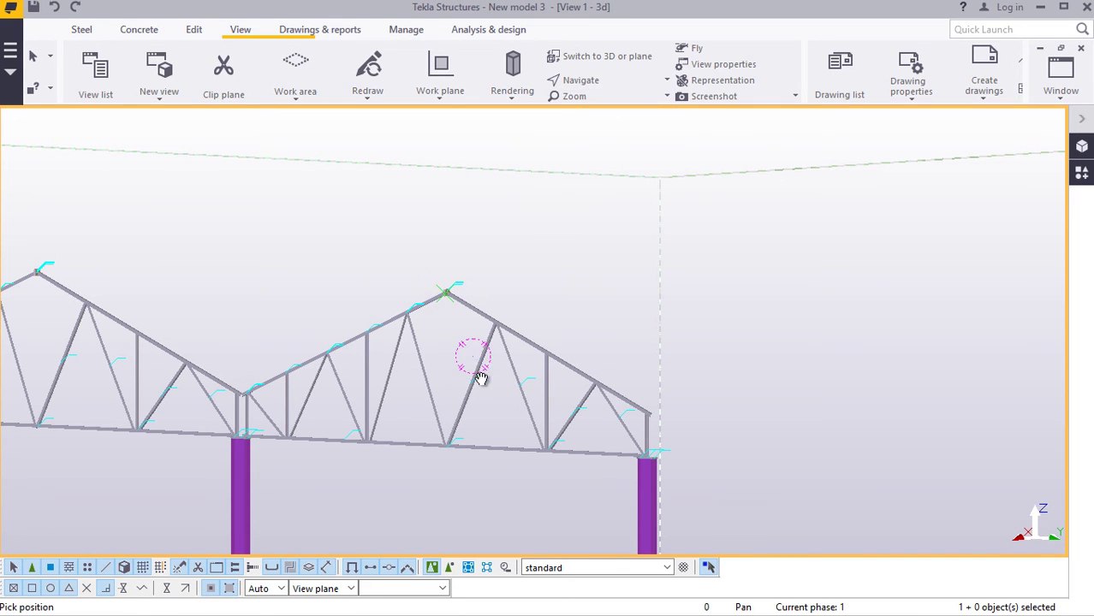
pyautogui.moveTo(481, 379); pyautogui.dragTo(633, 391)
pyautogui.scroll(-4, 633, 392)
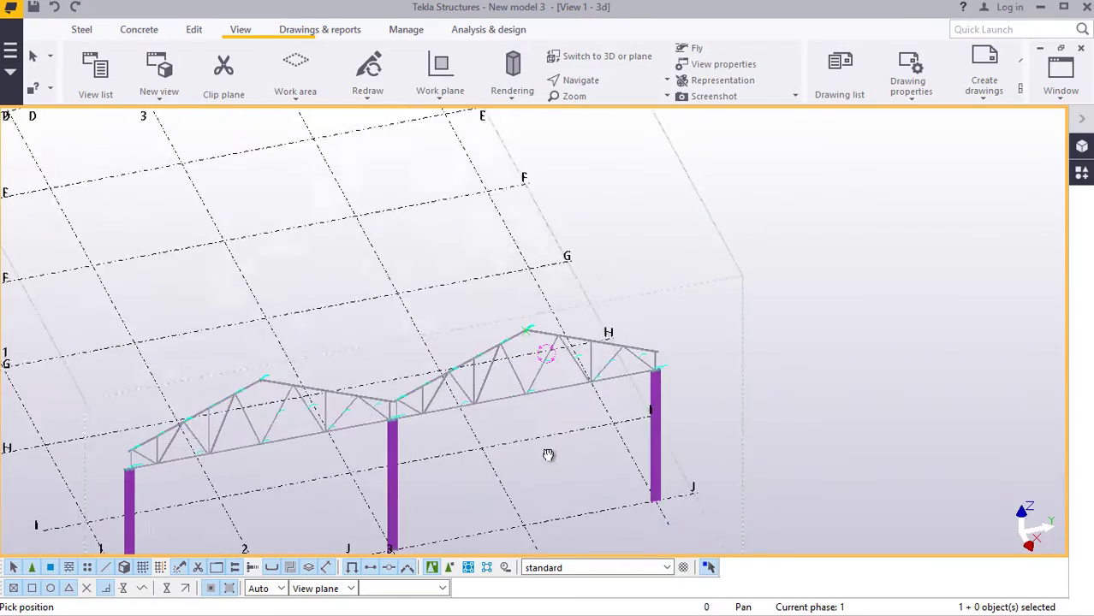
pyautogui.scroll(5, 514, 405)
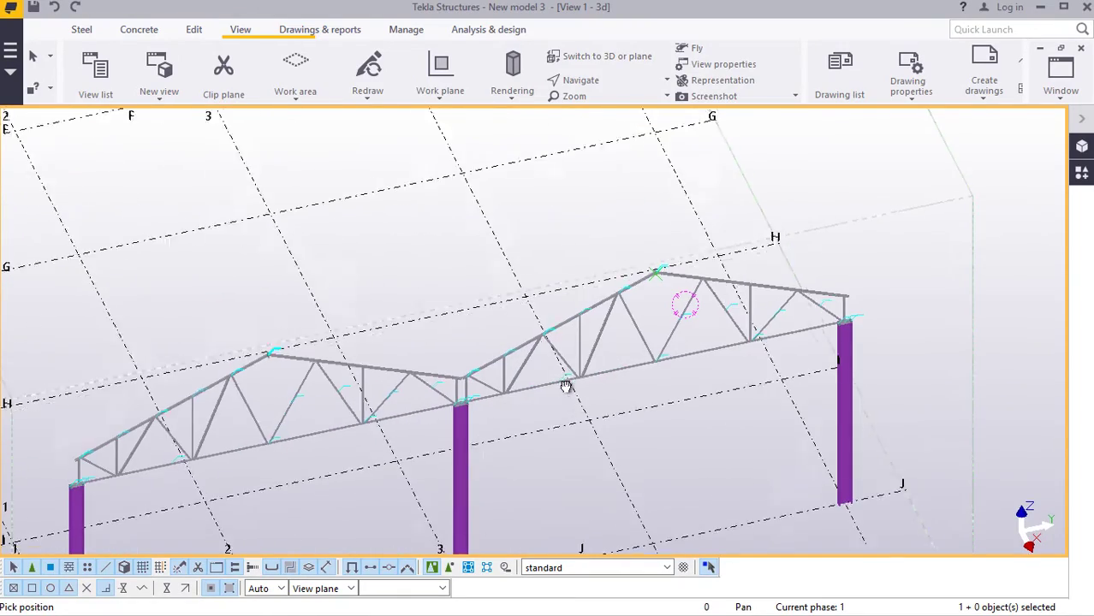
pyautogui.scroll(-2, 558, 368)
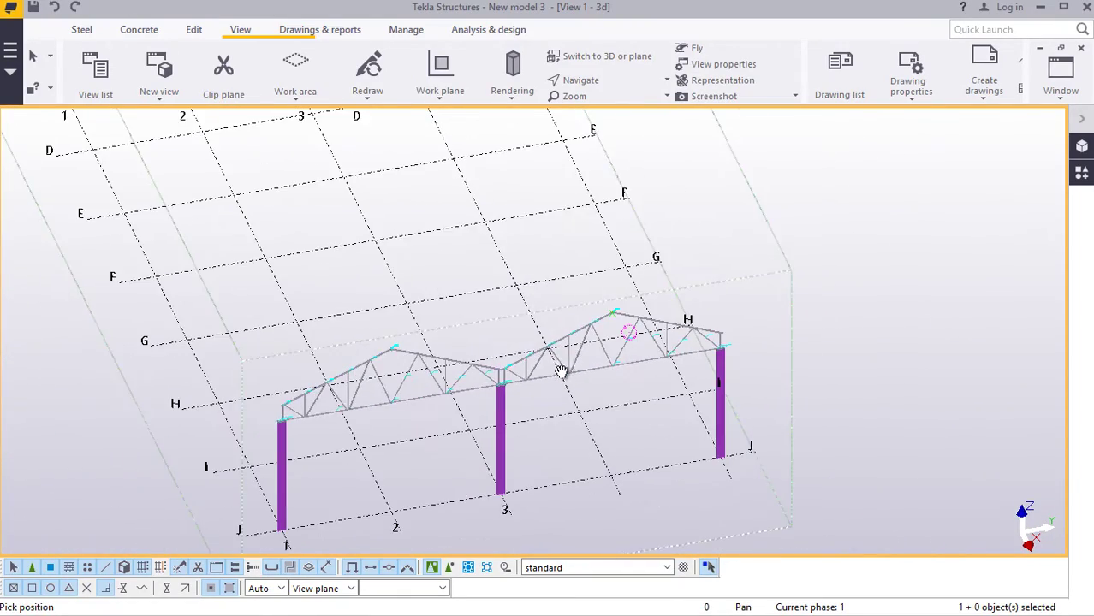
pyautogui.scroll(1, 552, 370)
pyautogui.keyDown('ctrl'); pyautogui.moveTo(552, 368); pyautogui.dragTo(553, 382, button='middle'); pyautogui.keyUp('ctrl')
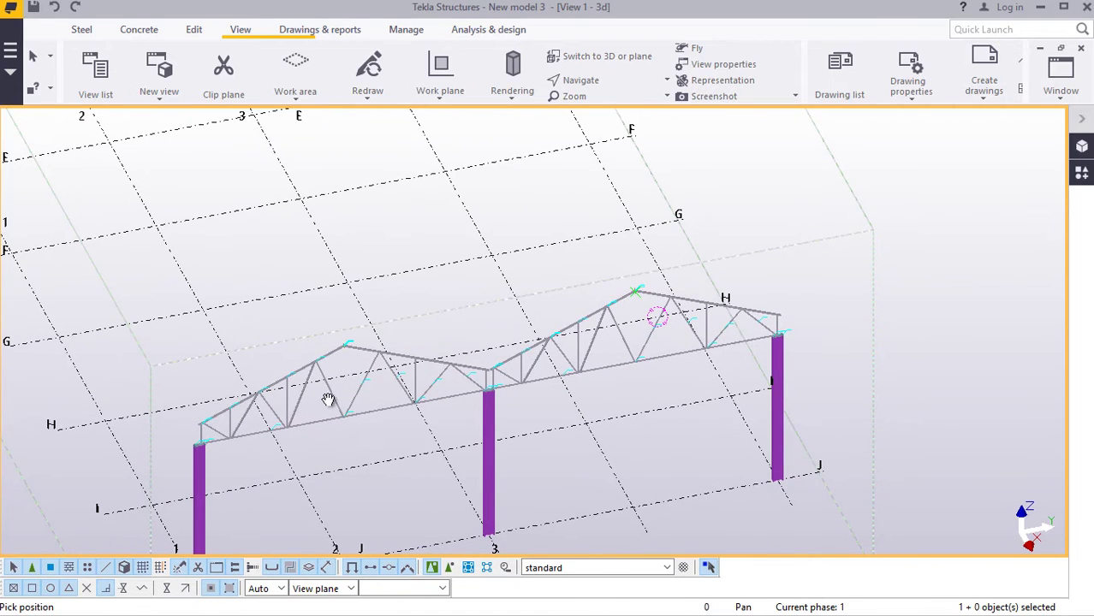
pyautogui.rightClick(822, 220)
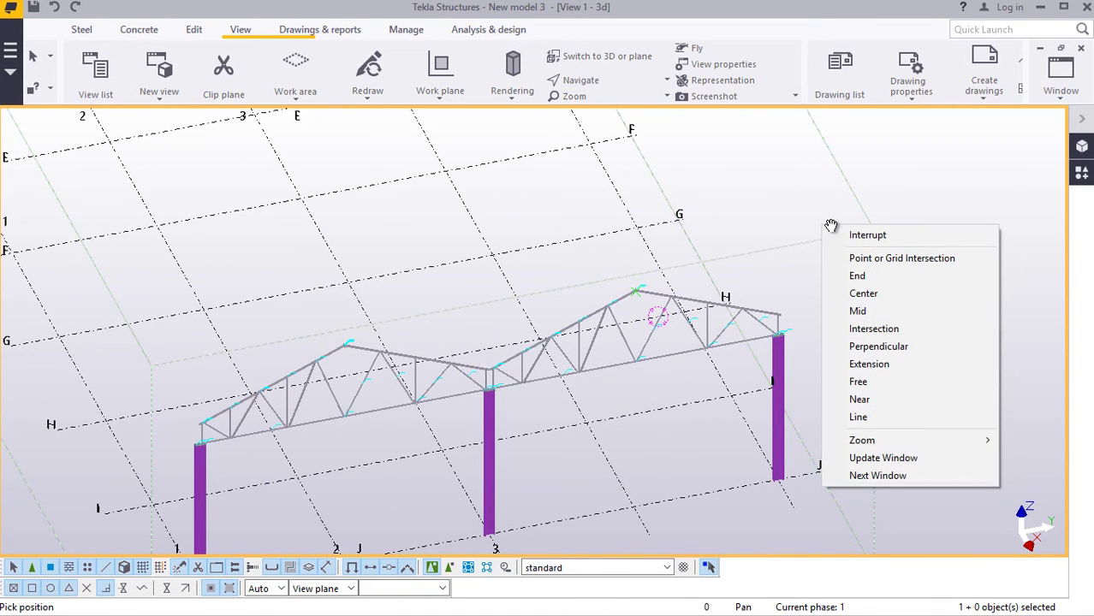
pyautogui.click(839, 235)
pyautogui.scroll(-2, 818, 263)
pyautogui.moveTo(825, 244); pyautogui.dragTo(382, 471)
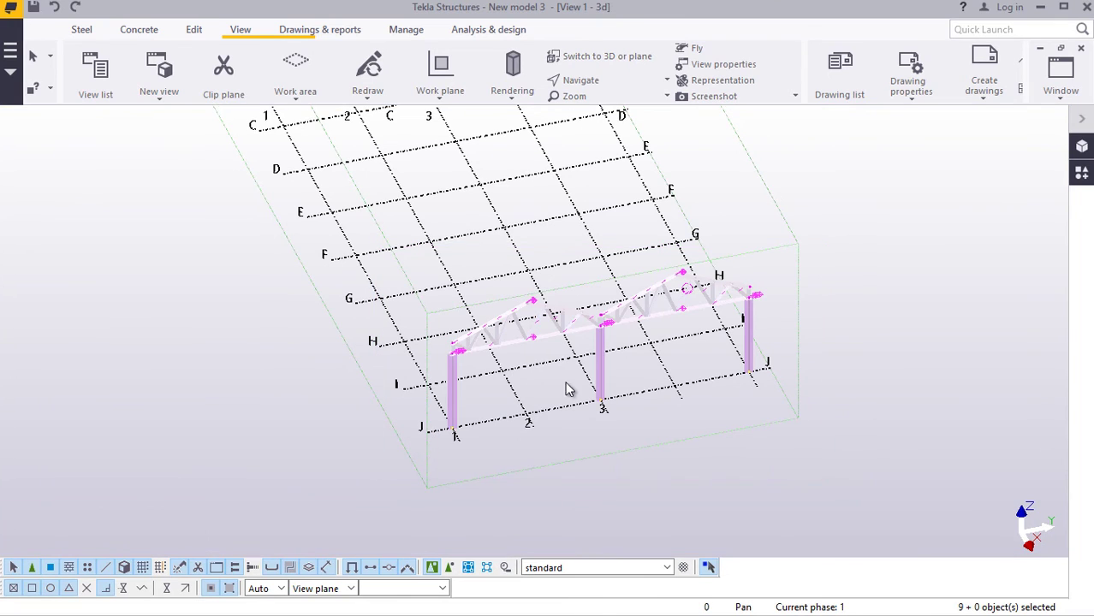
# Step: Linearly copy the frame with dX -6000 and 9 copies
pyautogui.rightClick(852, 168)
pyautogui.moveTo(898, 224)
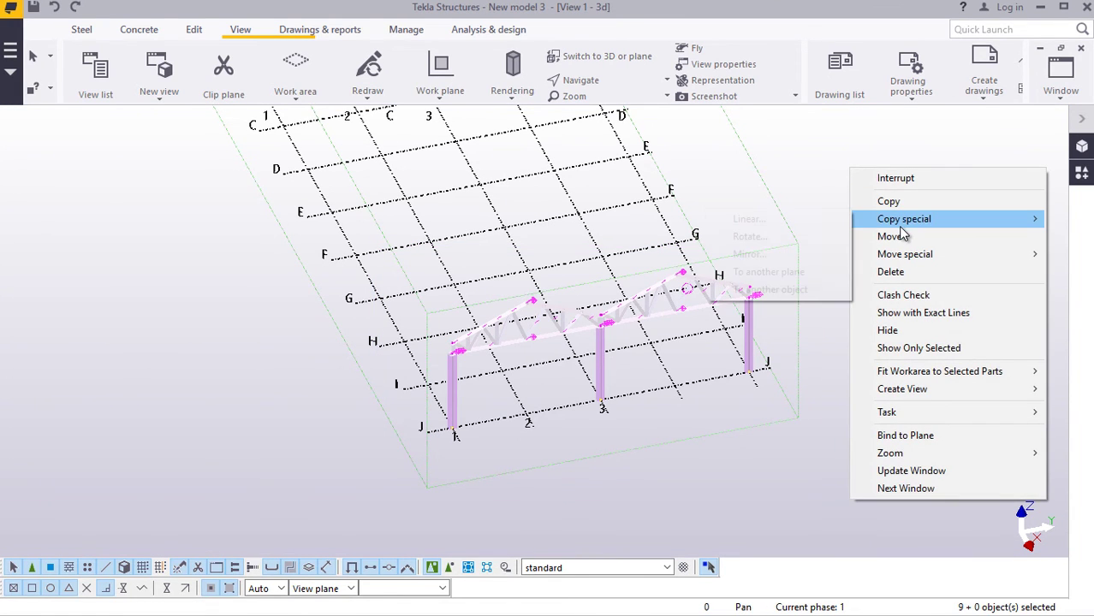
pyautogui.click(795, 222)
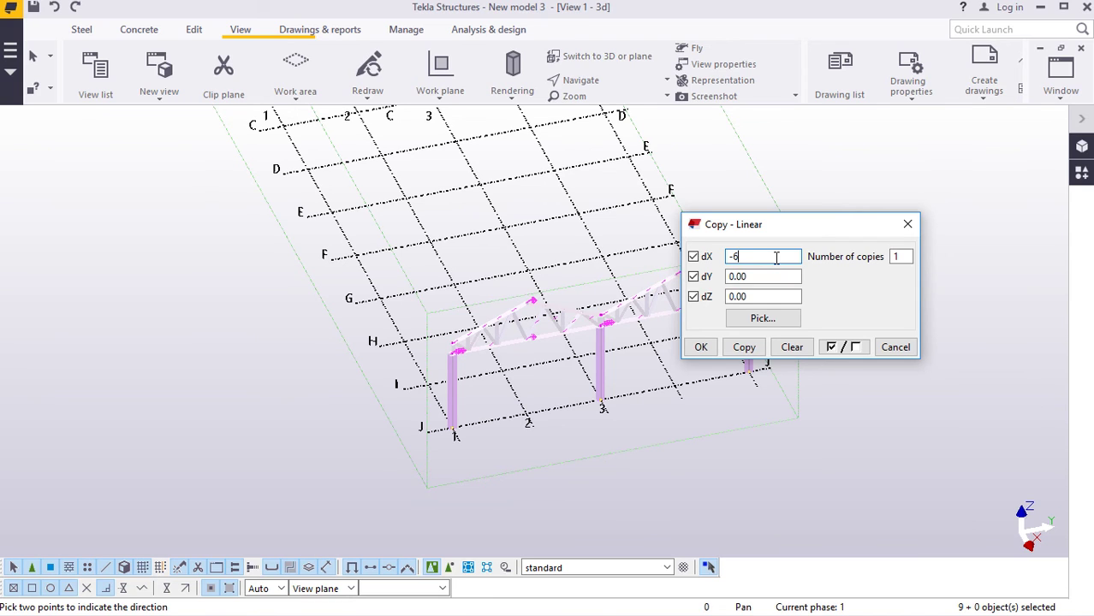
pyautogui.write('000')
pyautogui.click(905, 257)
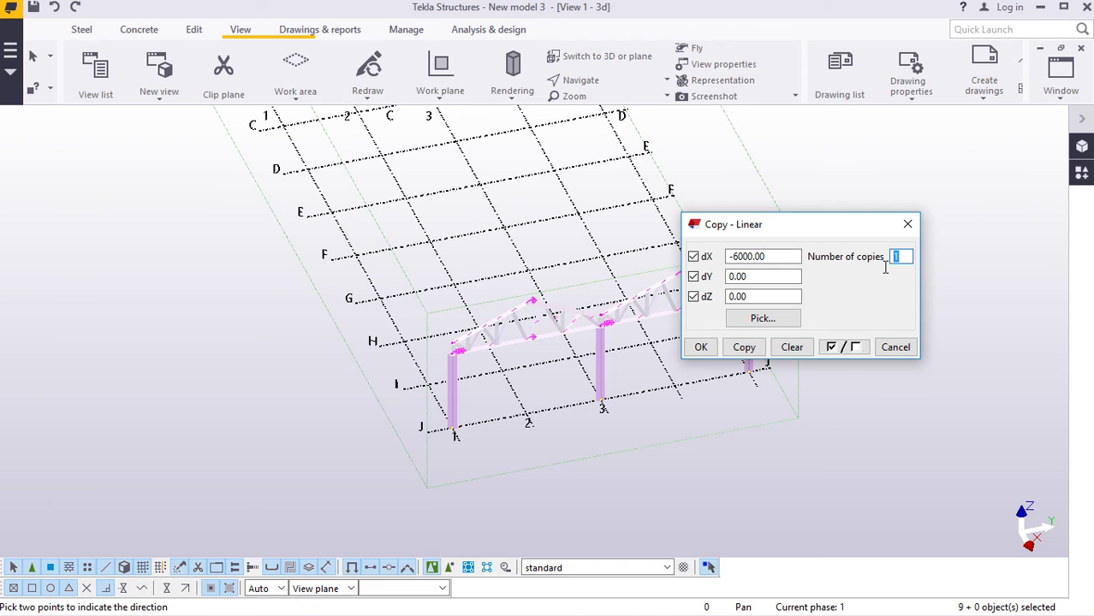
pyautogui.click(744, 347)
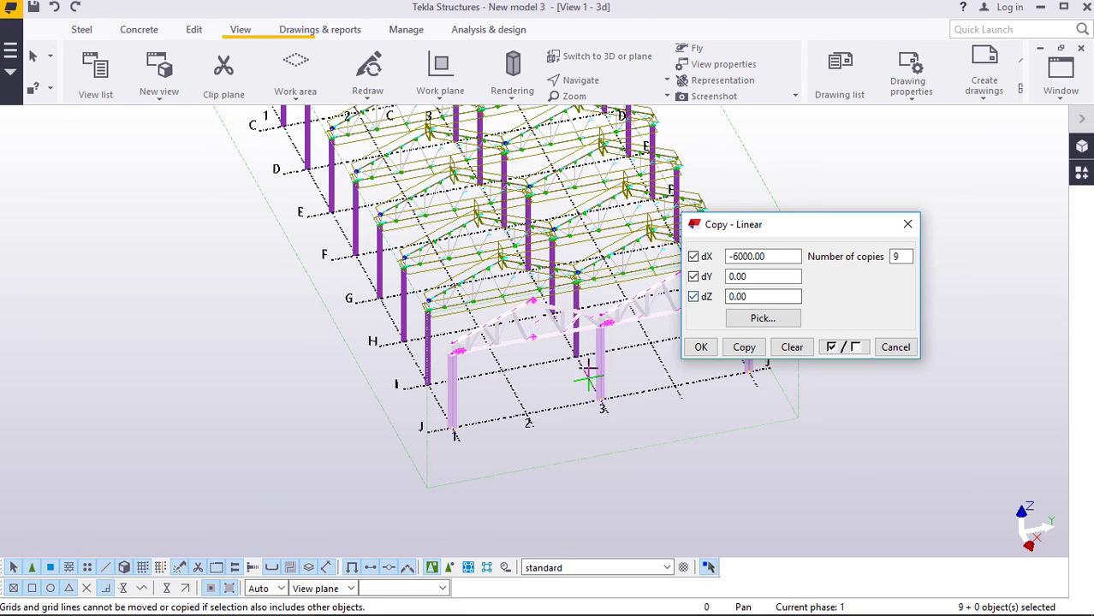
pyautogui.rightClick(677, 442)
pyautogui.click(727, 194)
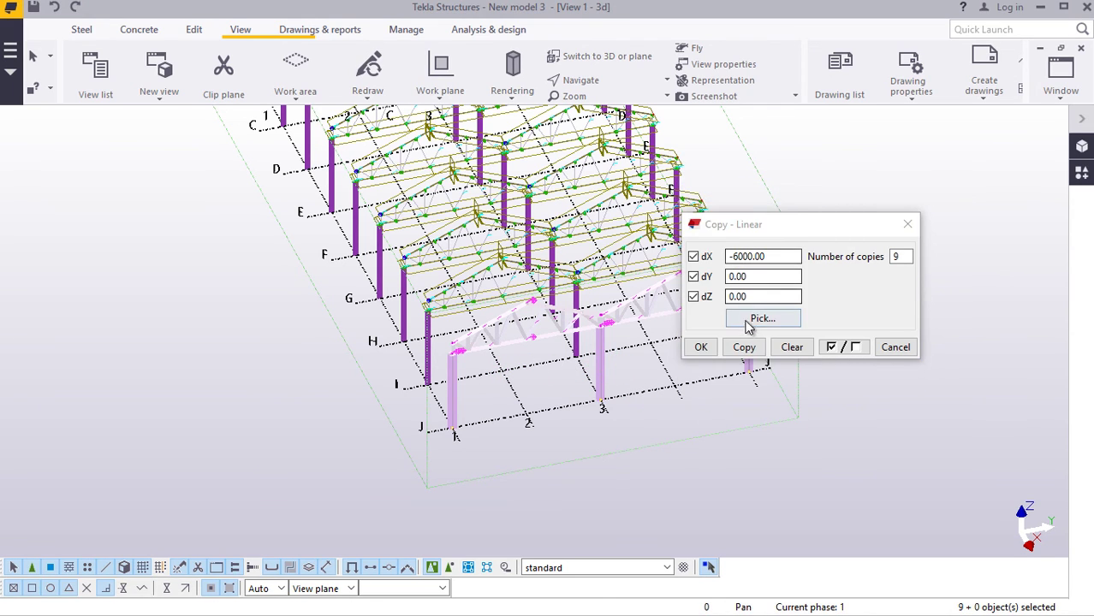
pyautogui.click(701, 347)
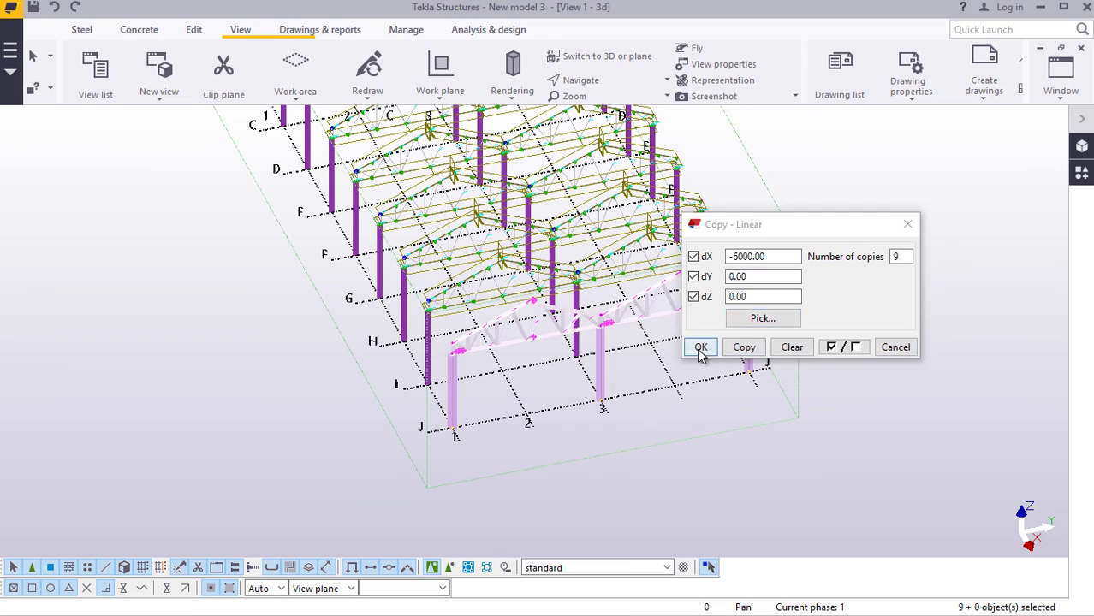
# Step: Rotate the 3D view to inspect the copied frames across the grid
pyautogui.click(580, 80)
pyautogui.click(605, 104)
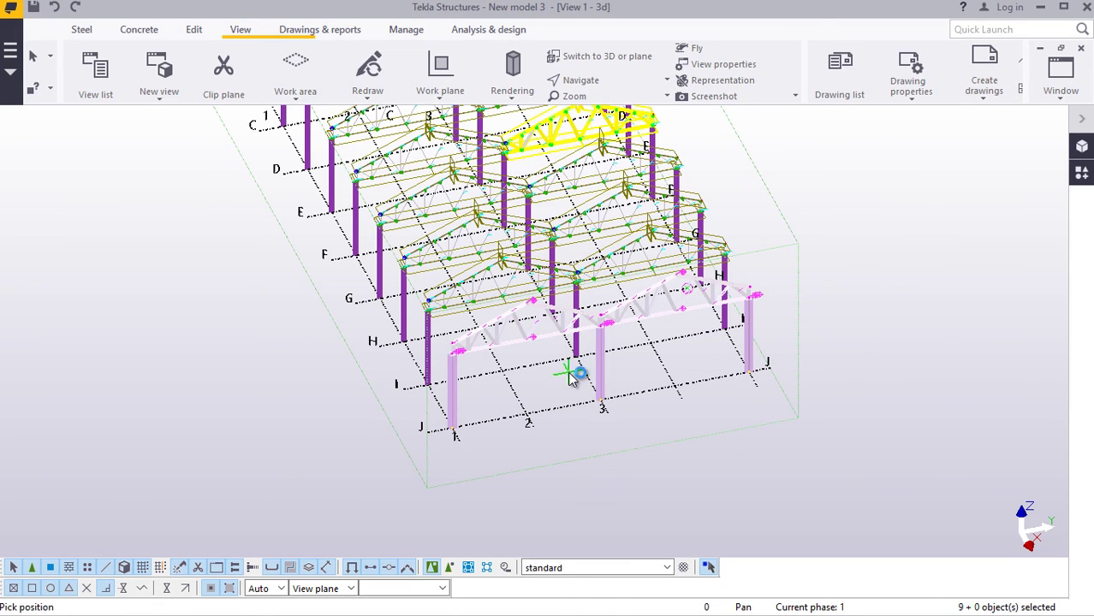
pyautogui.moveTo(571, 371); pyautogui.dragTo(612, 317)
pyautogui.rightClick(654, 182)
# Step: Interrupt the ongoing rotation and redraw the model view
pyautogui.click(674, 188)
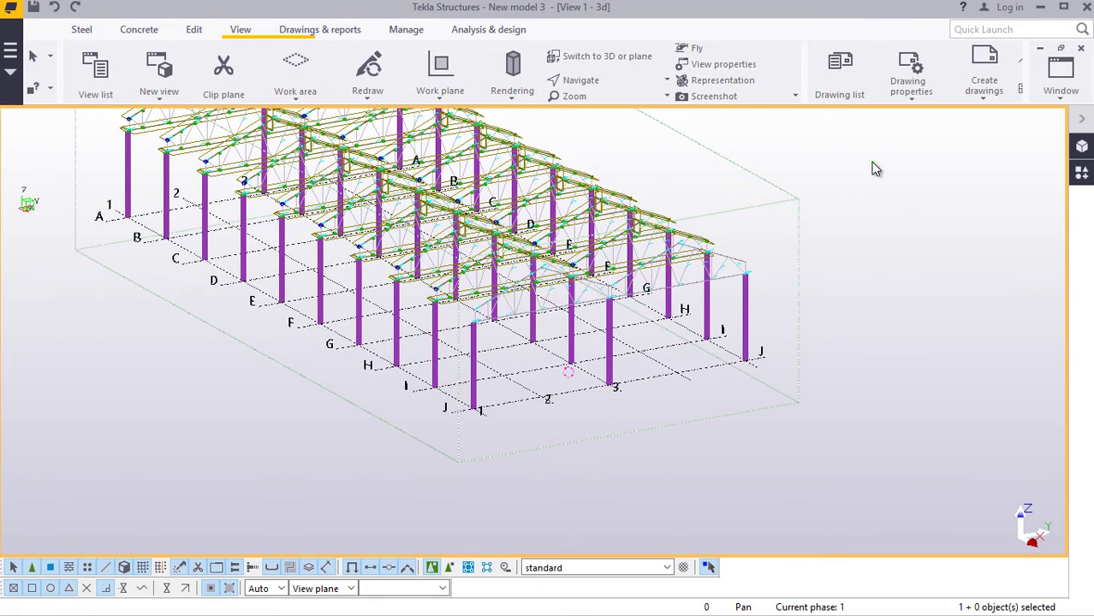
pyautogui.rightClick(870, 168)
pyautogui.click(910, 254)
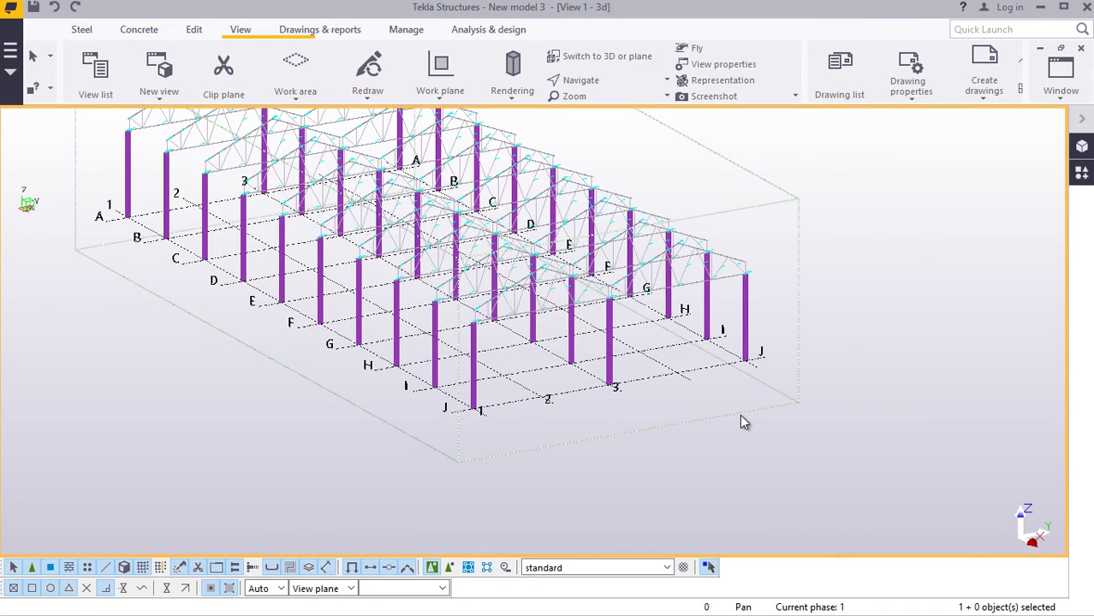
pyautogui.scroll(-2, 740, 414)
pyautogui.scroll(2, 399, 174)
pyautogui.scroll(2, 399, 175)
# Step: Set a view point and rotate the model to see the frames from the opposite side
pyautogui.click(573, 80)
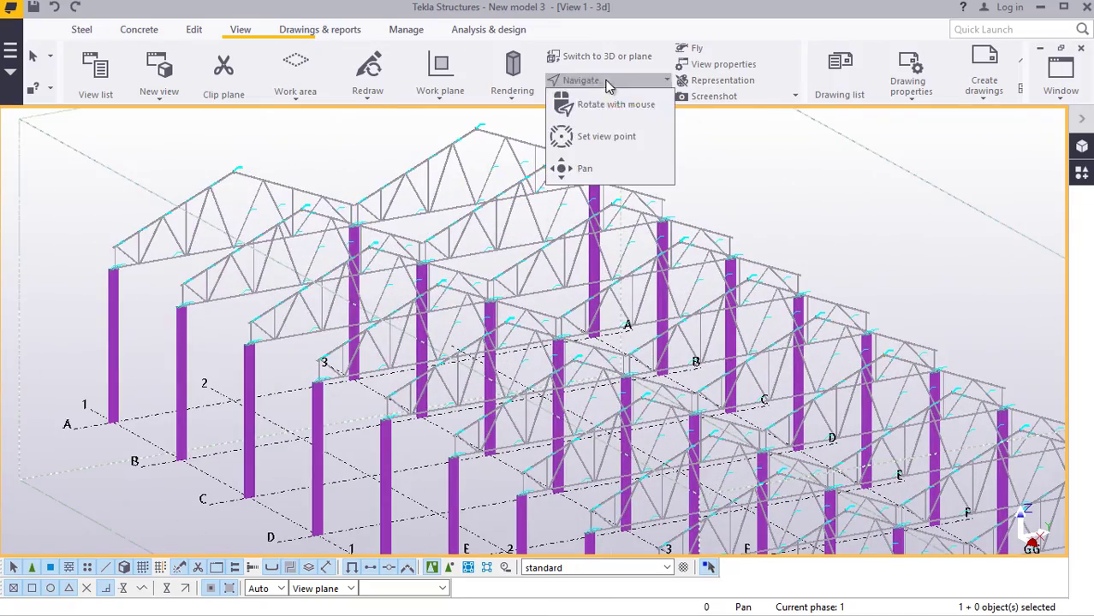
pyautogui.click(604, 134)
pyautogui.moveTo(629, 319)
pyautogui.keyDown('ctrl'); pyautogui.mouseDown(button='middle')
pyautogui.moveTo(430, 316)
pyautogui.moveTo(358, 330)
pyautogui.moveTo(599, 229)
pyautogui.moveTo(819, 317)
pyautogui.moveTo(623, 284)
pyautogui.mouseUp(button='middle'); pyautogui.keyUp('ctrl')
pyautogui.scroll(-10, 624, 284)
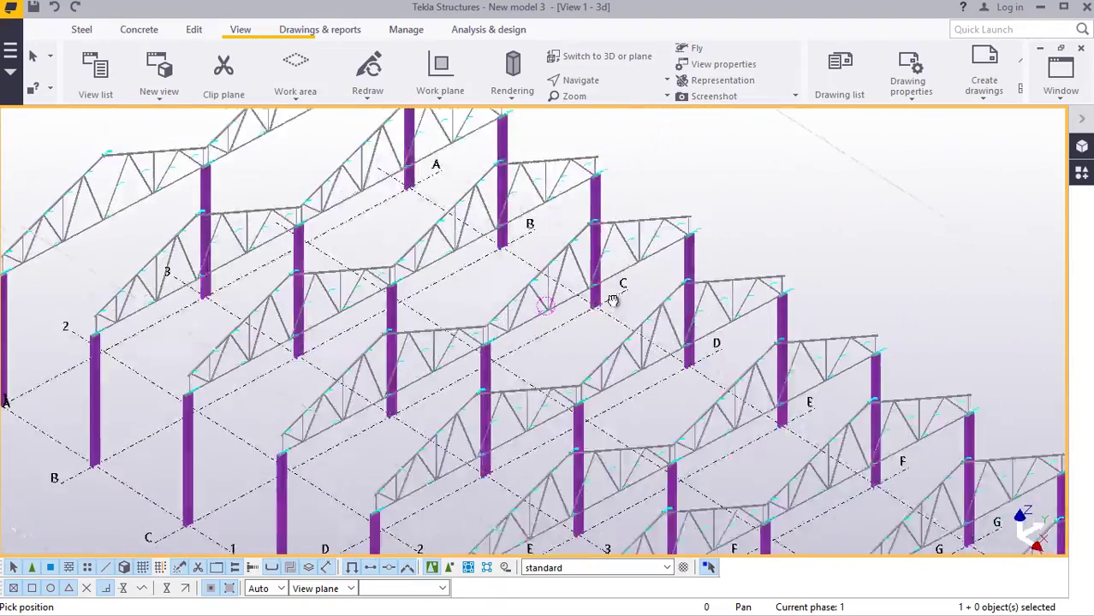
pyautogui.keyDown('ctrl'); pyautogui.moveTo(537, 300); pyautogui.dragTo(538, 215, button='middle'); pyautogui.keyUp('ctrl')
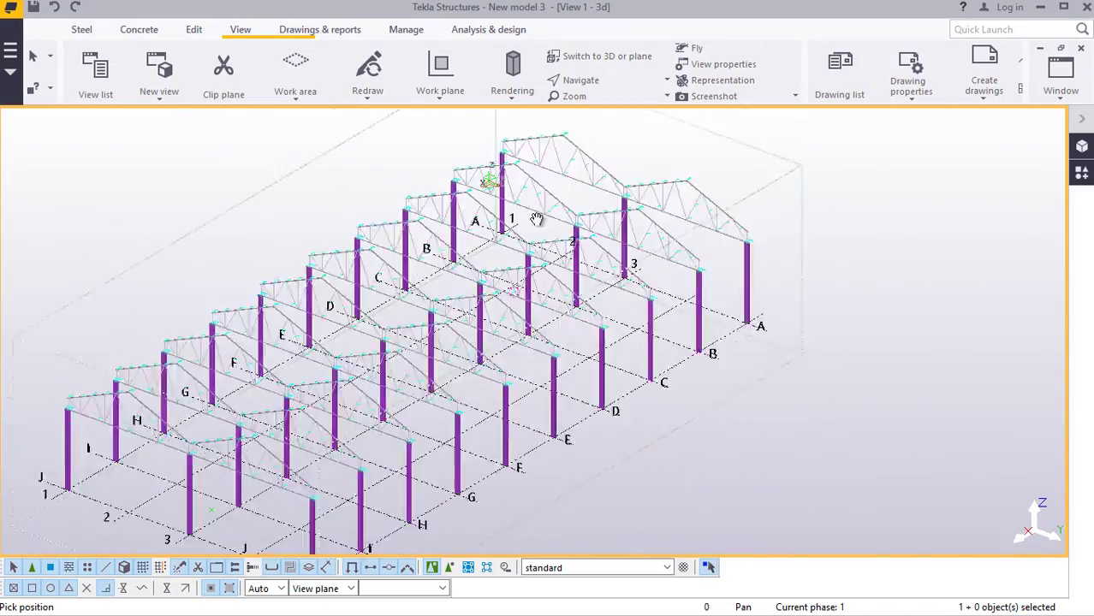
pyautogui.scroll(-3, 303, 349)
pyautogui.scroll(4, 245, 381)
pyautogui.scroll(6, 245, 381)
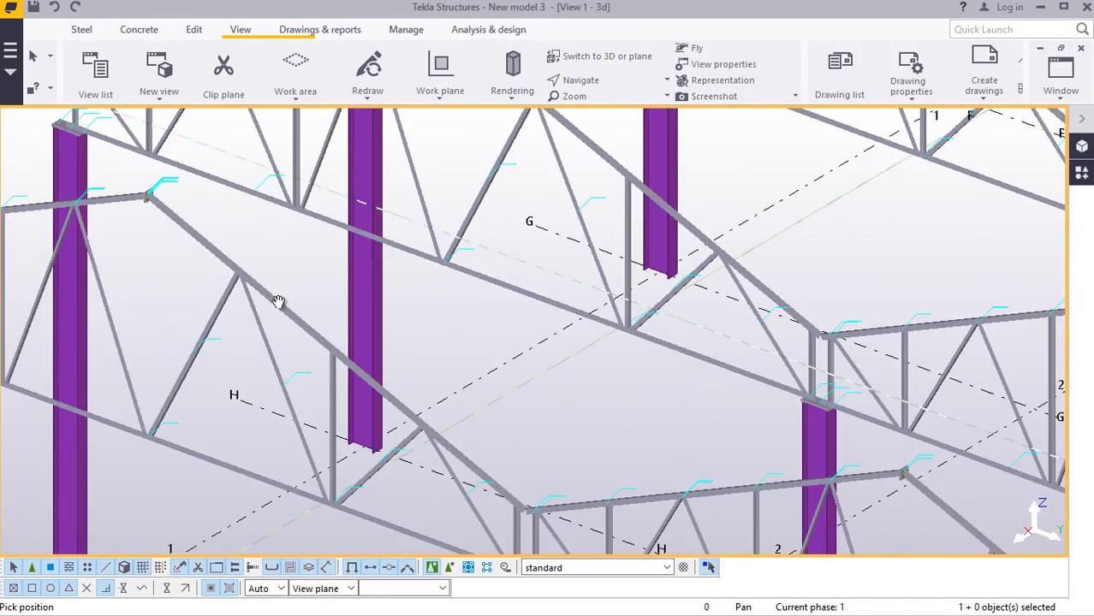
# Step: Rotate the 3-D view around the view point to look over the copied trusses
pyautogui.click(602, 81)
pyautogui.click(599, 108)
pyautogui.moveTo(489, 274)
pyautogui.mouseDown()
pyautogui.moveTo(440, 300)
pyautogui.moveTo(422, 262)
pyautogui.moveTo(533, 164)
pyautogui.moveTo(679, 154)
pyautogui.moveTo(554, 264)
pyautogui.moveTo(483, 244)
pyautogui.moveTo(462, 304)
pyautogui.moveTo(403, 359)
pyautogui.mouseUp()
pyautogui.scroll(-5, 422, 261)
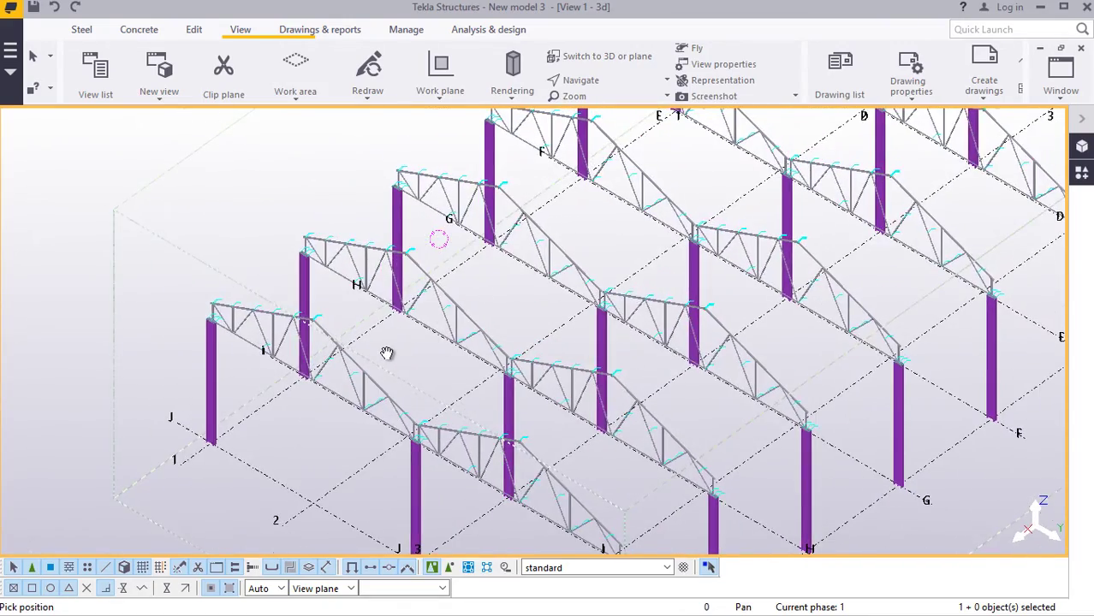
pyautogui.scroll(6, 387, 353)
# Step: Inspect the trusses spanning grids A–J, then open the near-end Truss (S78) properties
pyautogui.click(581, 80)
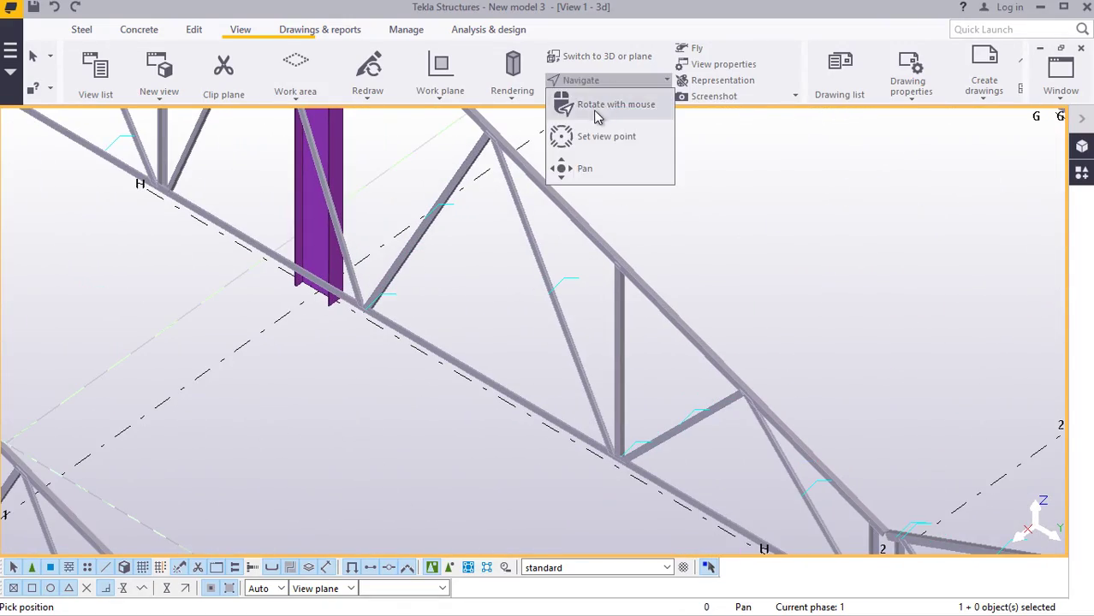
pyautogui.click(597, 106)
pyautogui.scroll(-10, 479, 340)
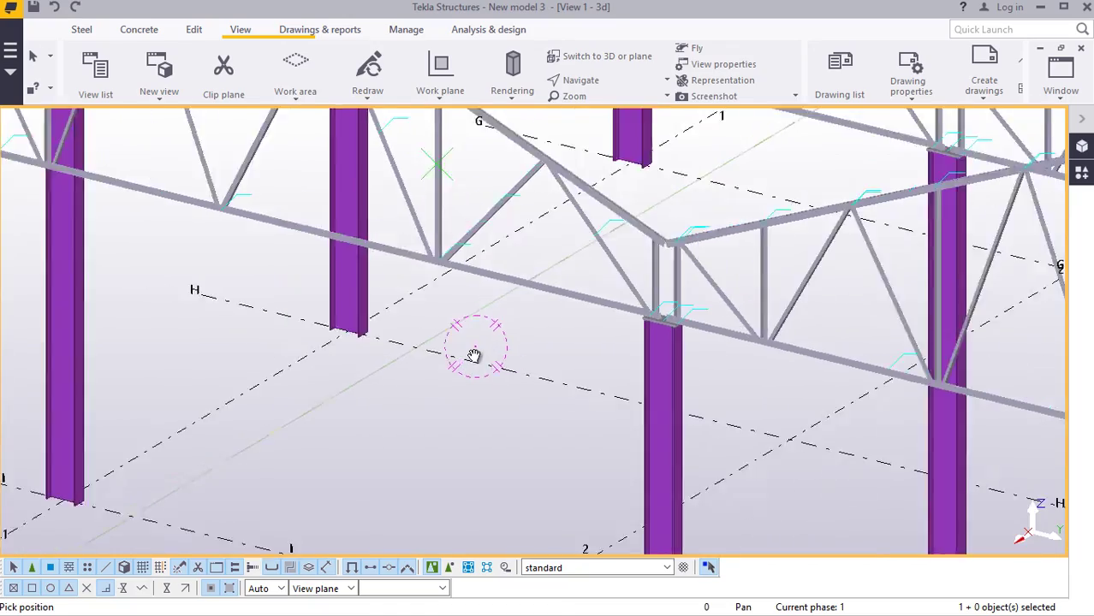
pyautogui.moveTo(550, 269); pyautogui.dragTo(490, 298)
pyautogui.rightClick(490, 298)
pyautogui.click(495, 308)
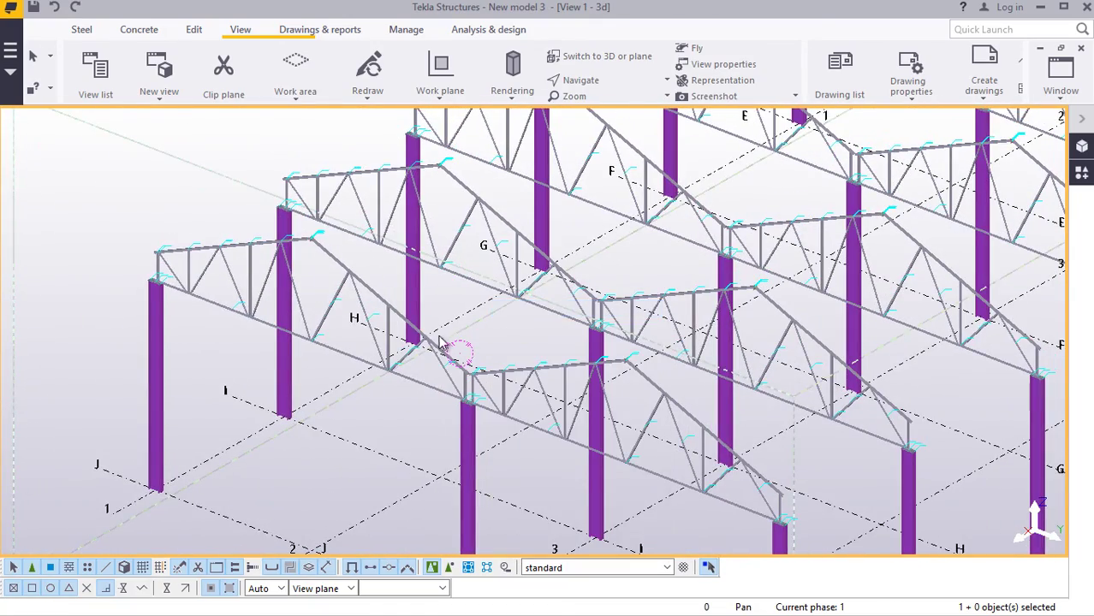
pyautogui.click(438, 345)
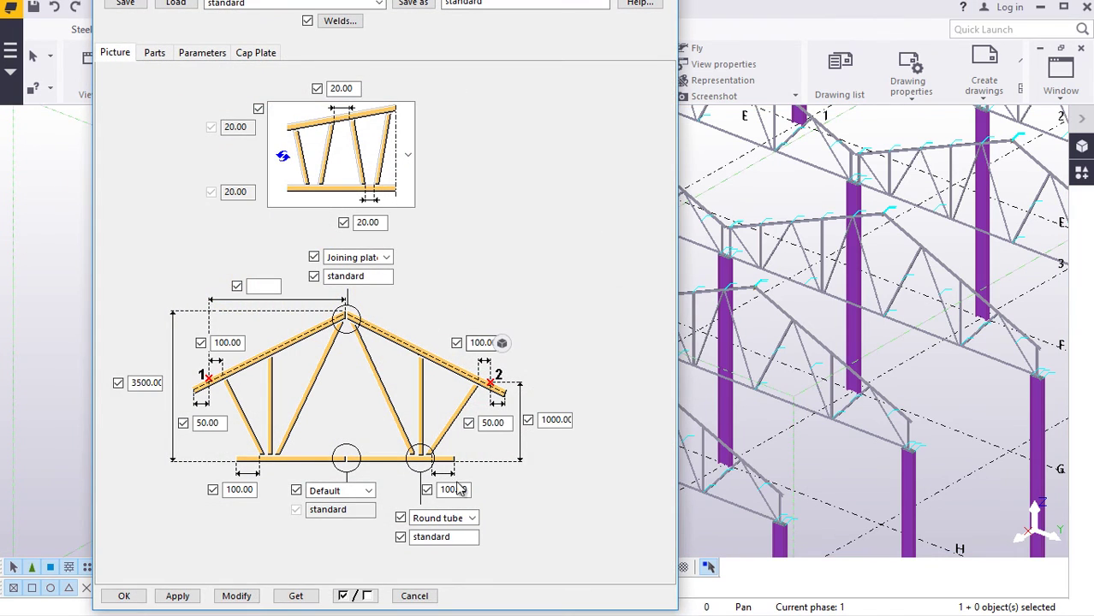
# Step: Keep the end truss's bottom joint as Round tube and confirm the dialog
pyautogui.click(462, 519)
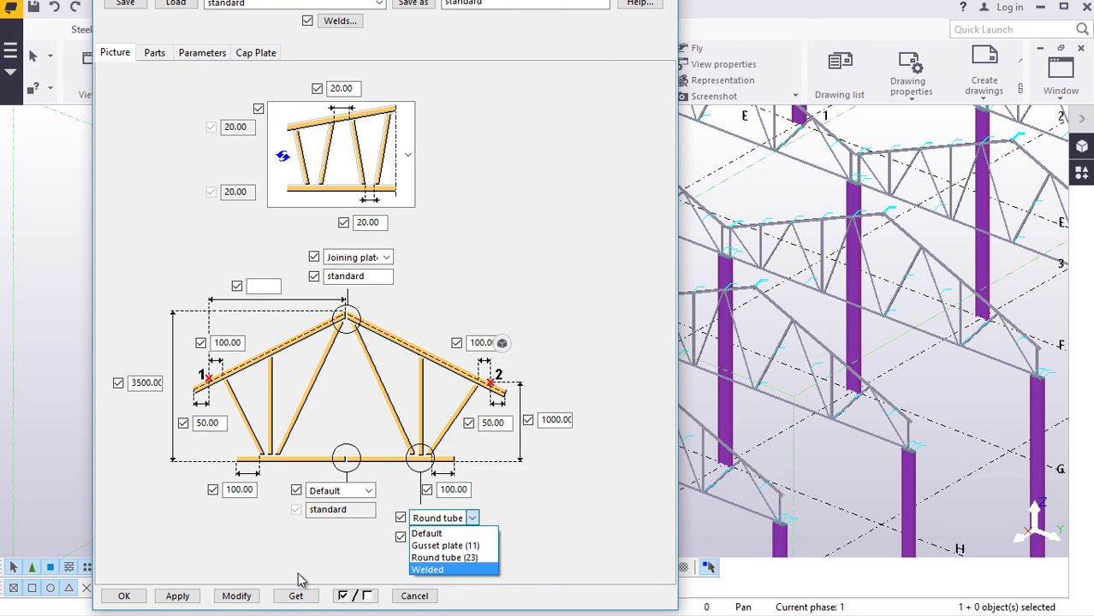
pyautogui.click(120, 602)
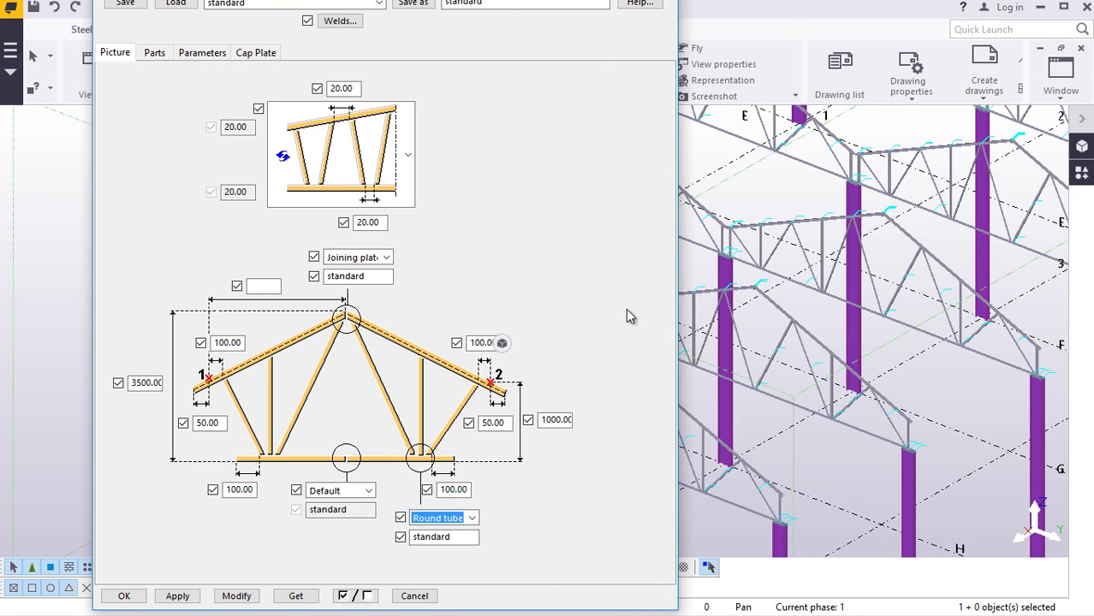
pyautogui.click(123, 595)
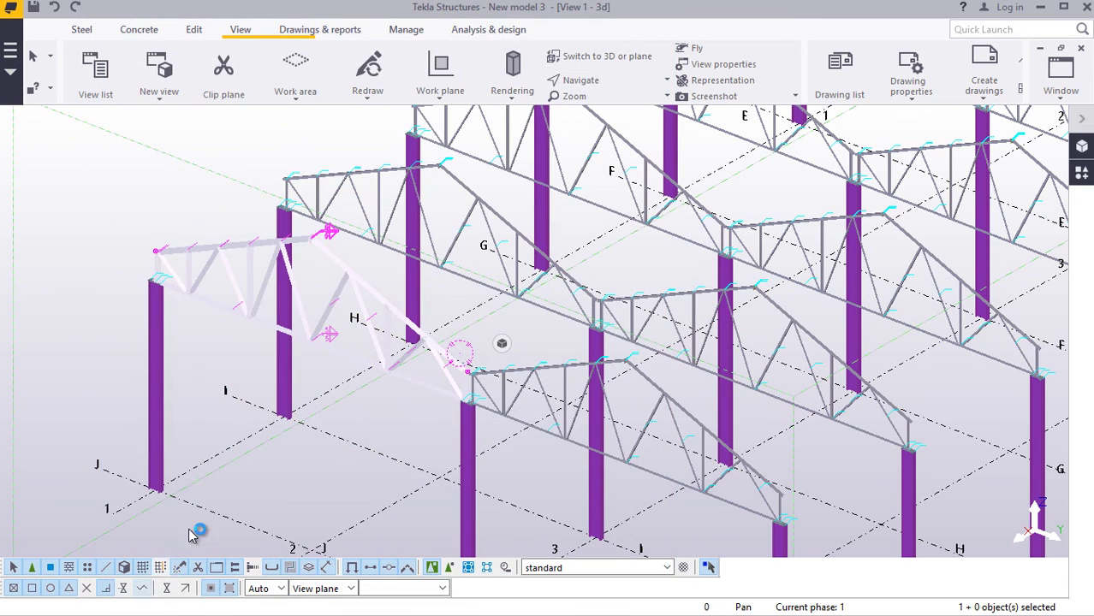
pyautogui.scroll(-2, 334, 424)
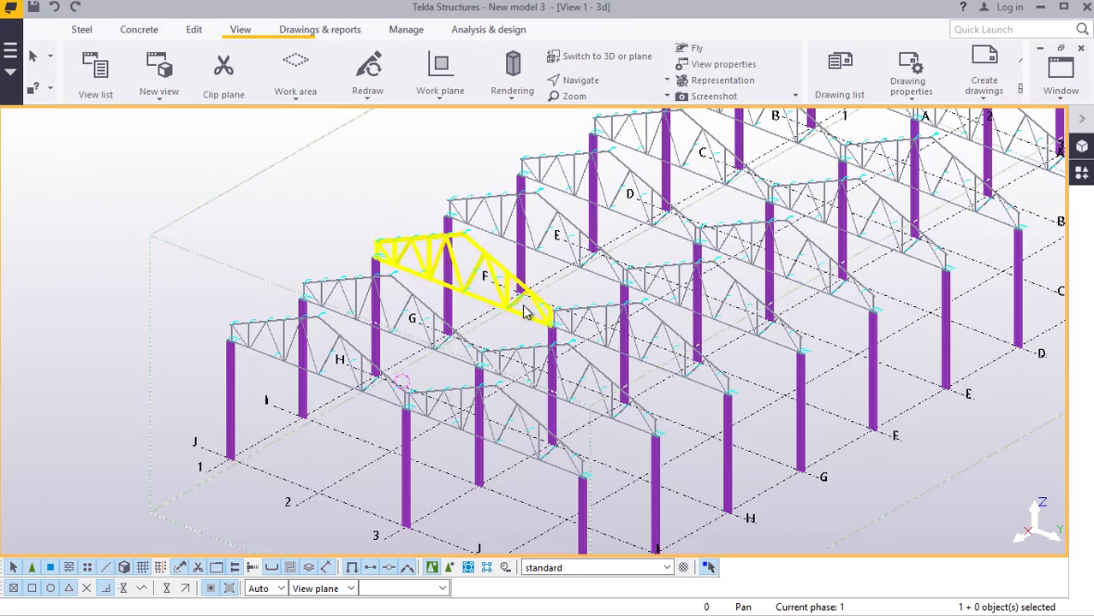
pyautogui.scroll(5, 529, 306)
pyautogui.scroll(-6, 364, 360)
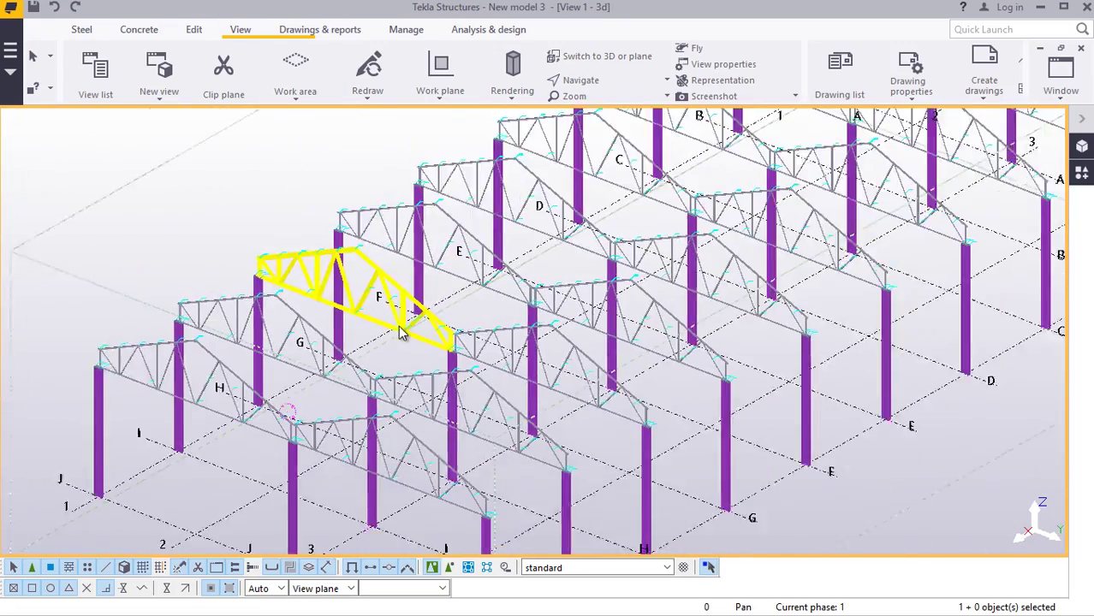
pyautogui.scroll(8, 535, 391)
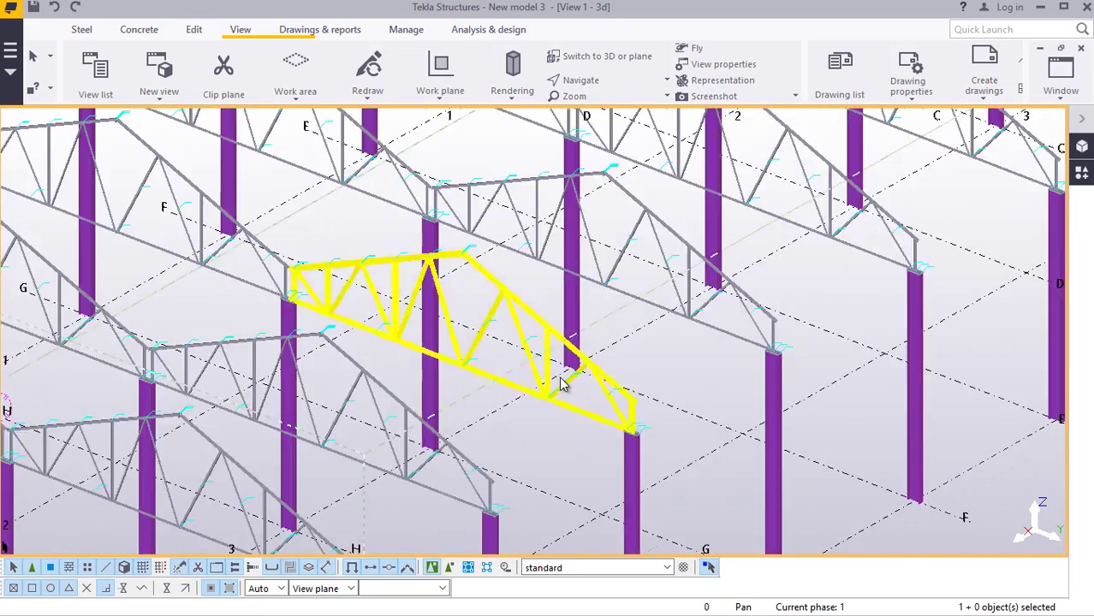
pyautogui.scroll(-6, 622, 402)
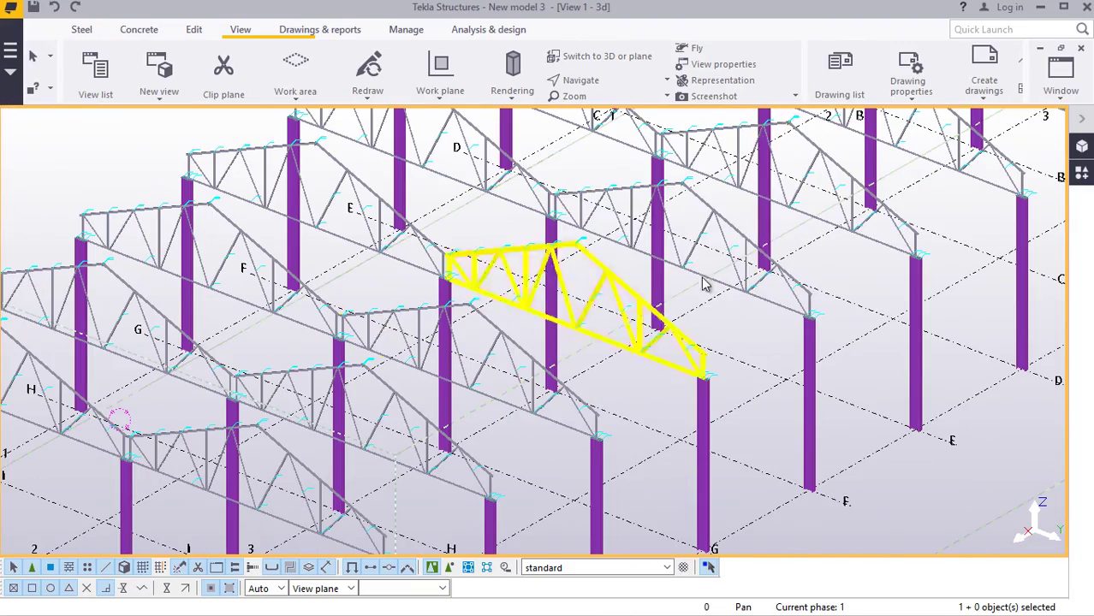